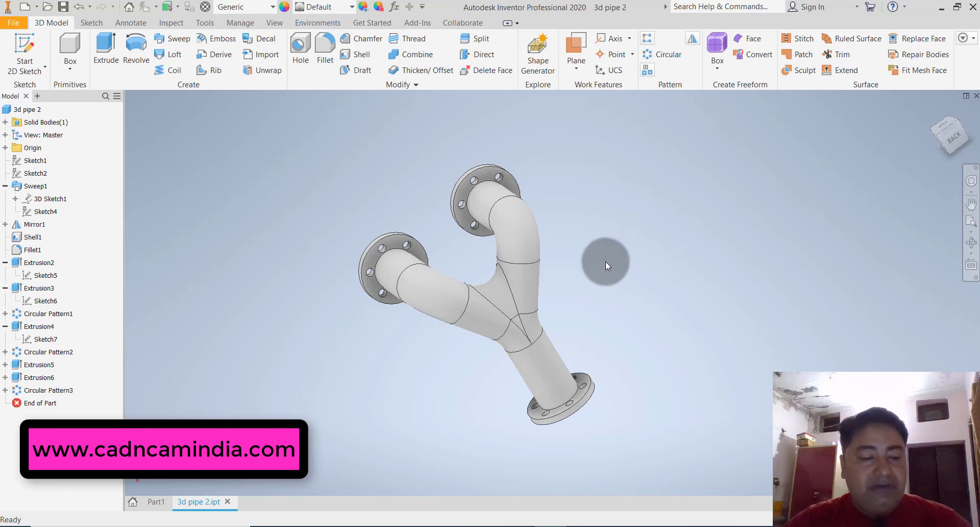
pyautogui.keyDown('shift'); pyautogui.moveTo(606, 262); pyautogui.dragTo(774, 249, button='middle'); pyautogui.keyUp('shift')
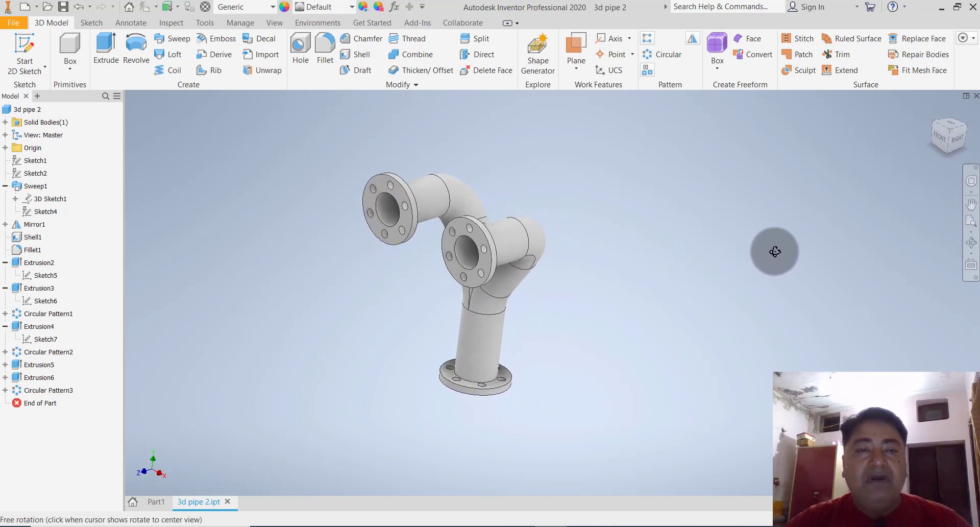
pyautogui.click(20, 23)
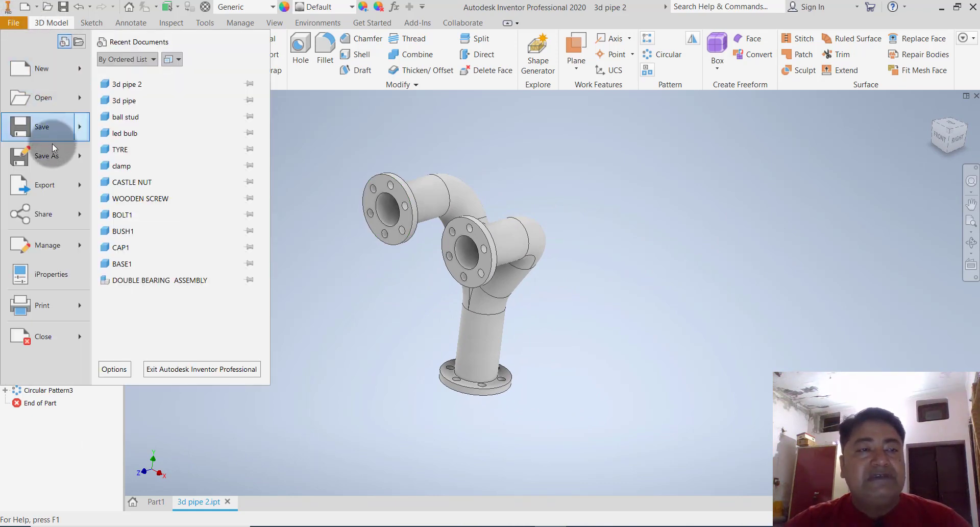
pyautogui.moveTo(50, 345)
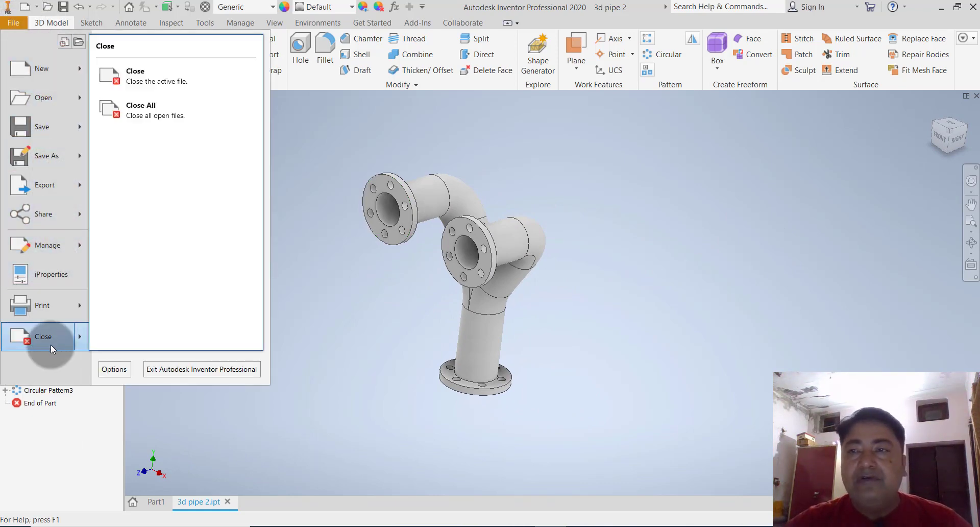
pyautogui.click(565, 207)
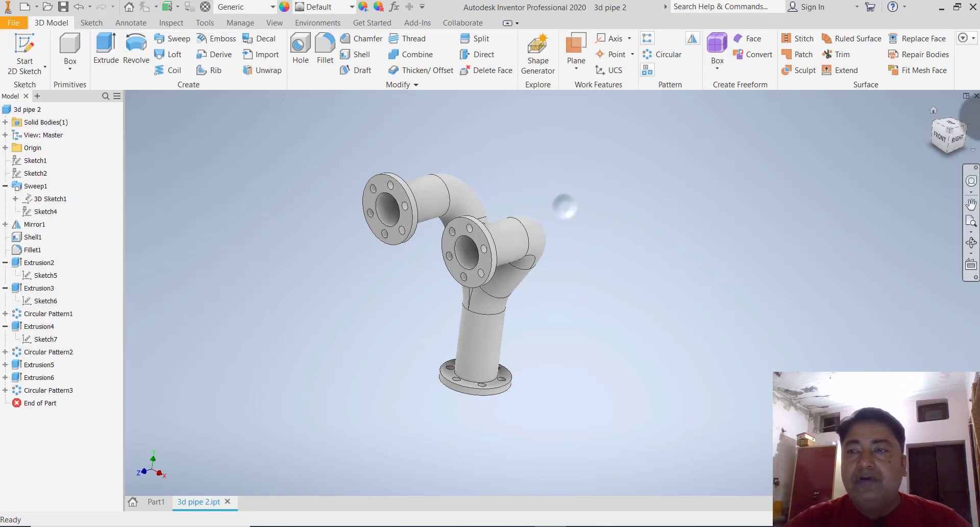
# - Close the 3d pipe 2 part without saving its changes, and close the empty Part1 as well
pyautogui.click(975, 95)
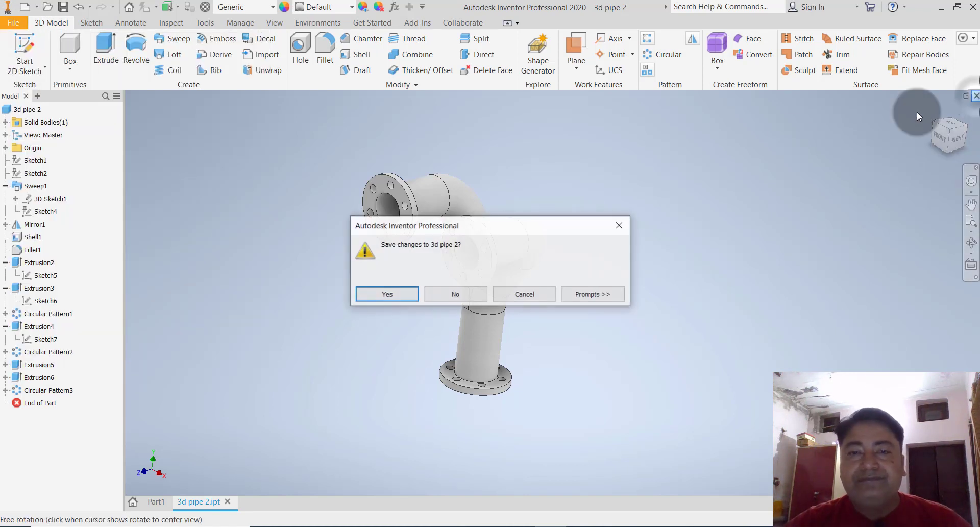
pyautogui.click(444, 293)
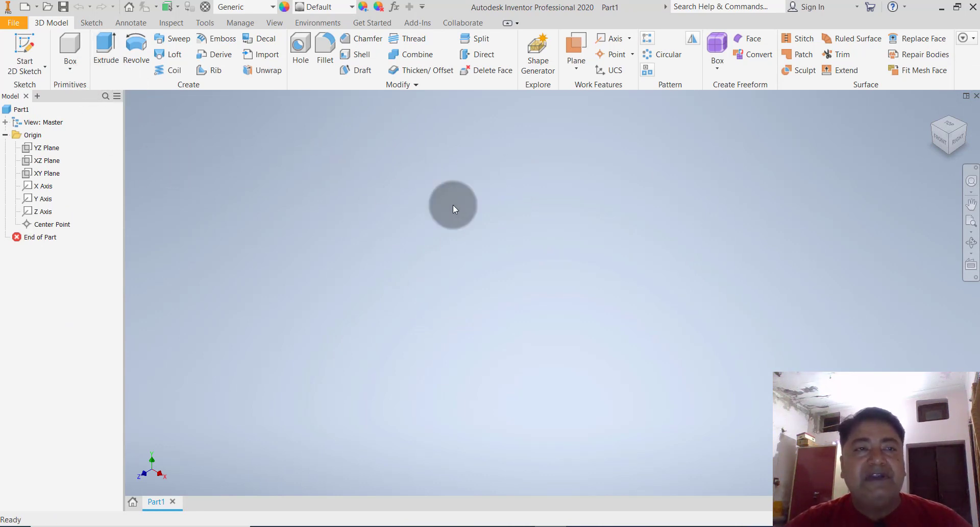
pyautogui.click(978, 96)
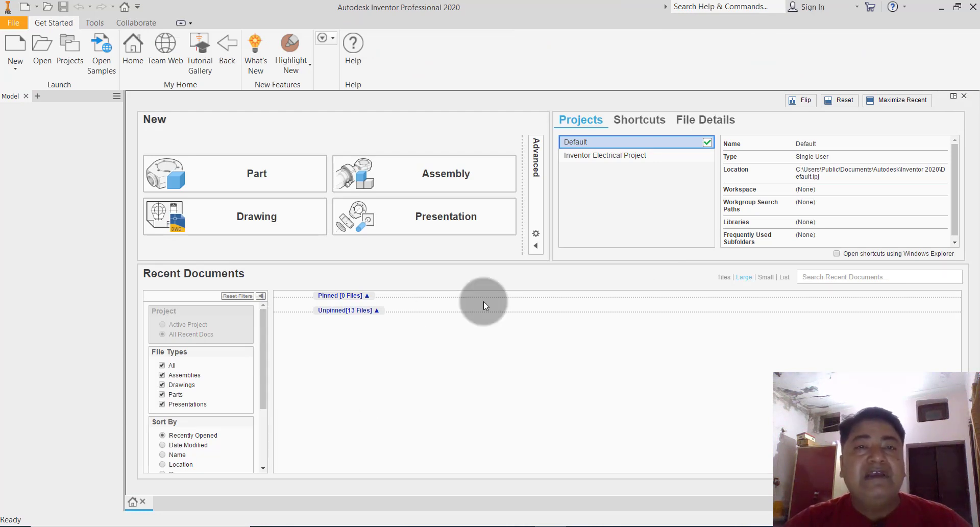
# - Create a new part file from the metric Standard (mm).ipt template
pyautogui.click(24, 74)
pyautogui.click(38, 91)
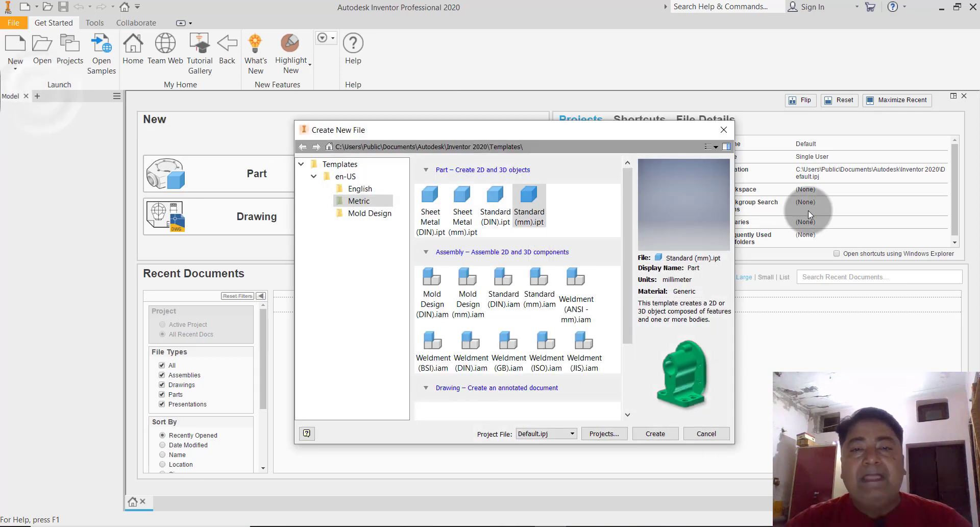
pyautogui.click(548, 204)
pyautogui.click(527, 212)
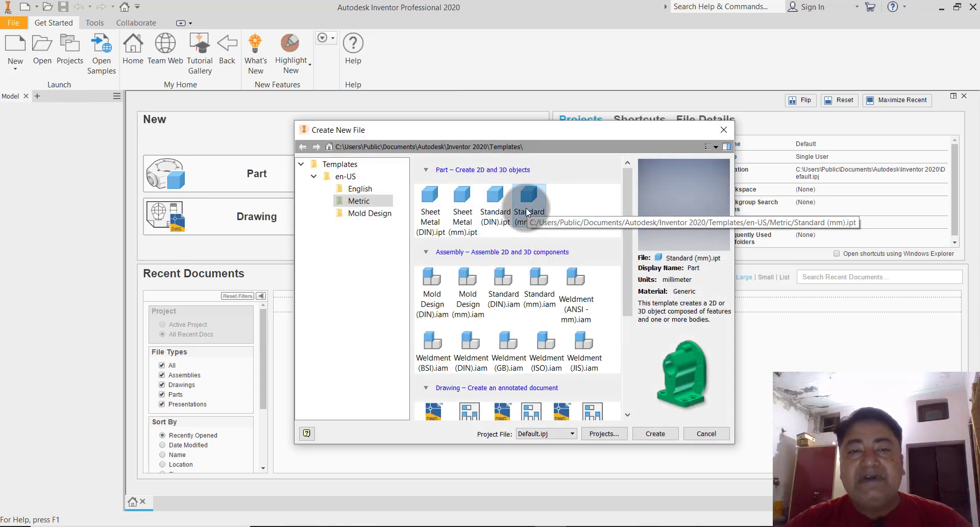
pyautogui.doubleClick(526, 211)
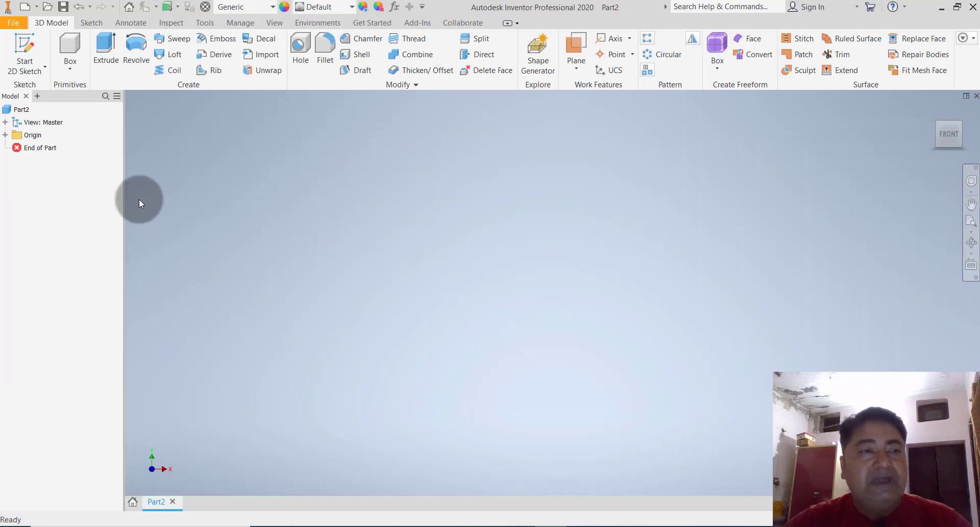
# - Turn on the visibility of all three origin planes, the X, Y and Z axes and the center point
pyautogui.click(6, 135)
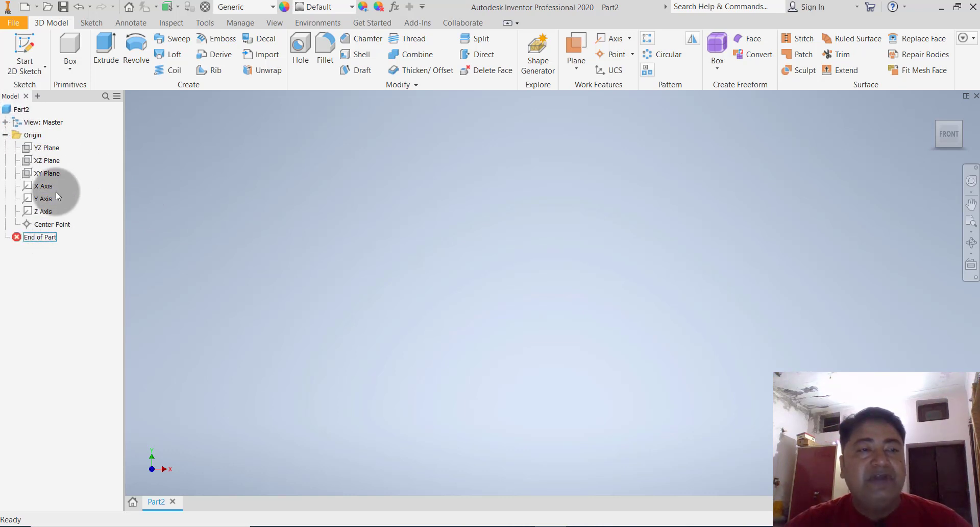
pyautogui.click(278, 152)
pyautogui.click(54, 149)
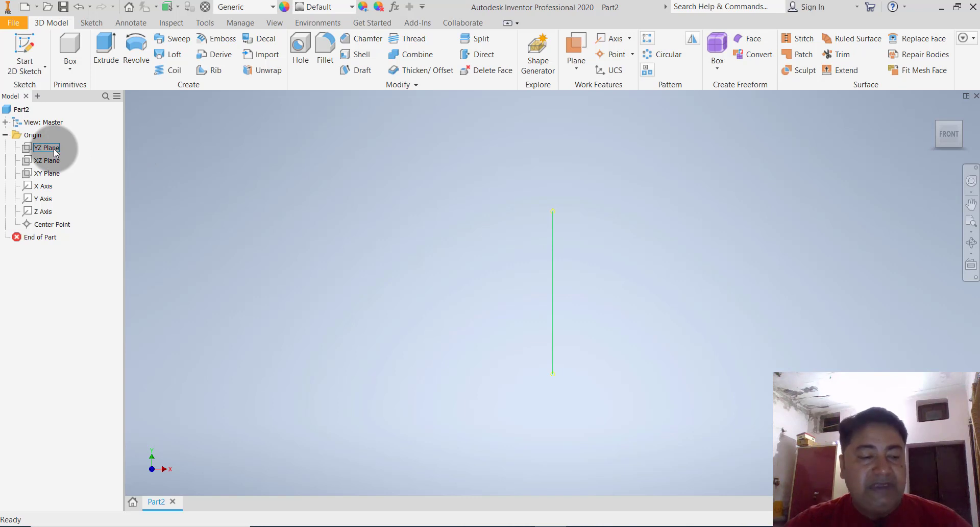
pyautogui.click(55, 152)
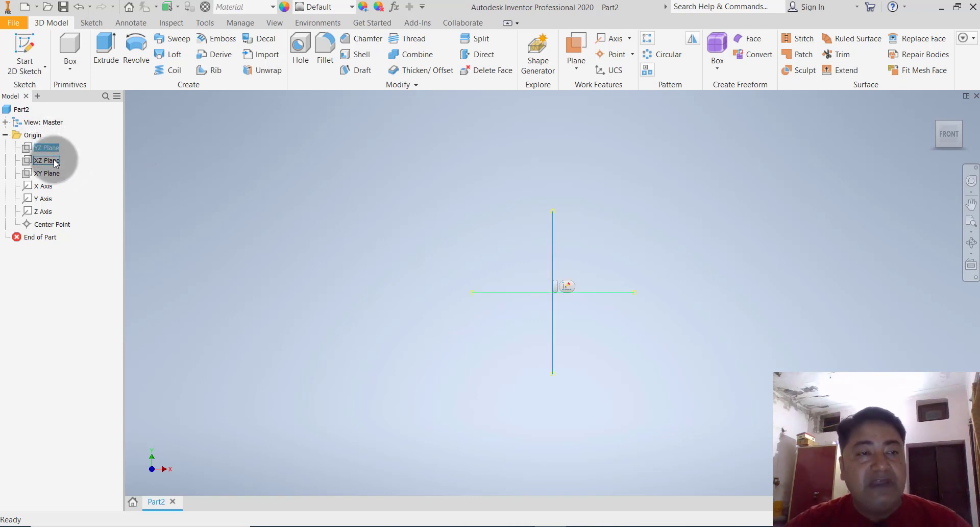
pyautogui.keyDown('ctrl'); pyautogui.click(54, 161); pyautogui.keyUp('ctrl')
pyautogui.keyDown('ctrl'); pyautogui.click(51, 173); pyautogui.keyUp('ctrl')
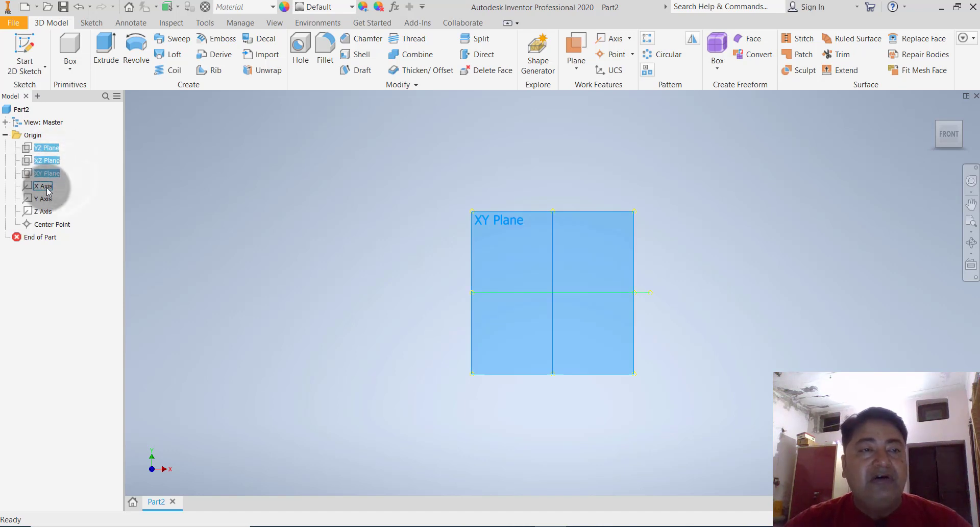
pyautogui.keyDown('ctrl'); pyautogui.click(46, 185); pyautogui.keyUp('ctrl')
pyautogui.keyDown('ctrl'); pyautogui.click(44, 199); pyautogui.keyUp('ctrl')
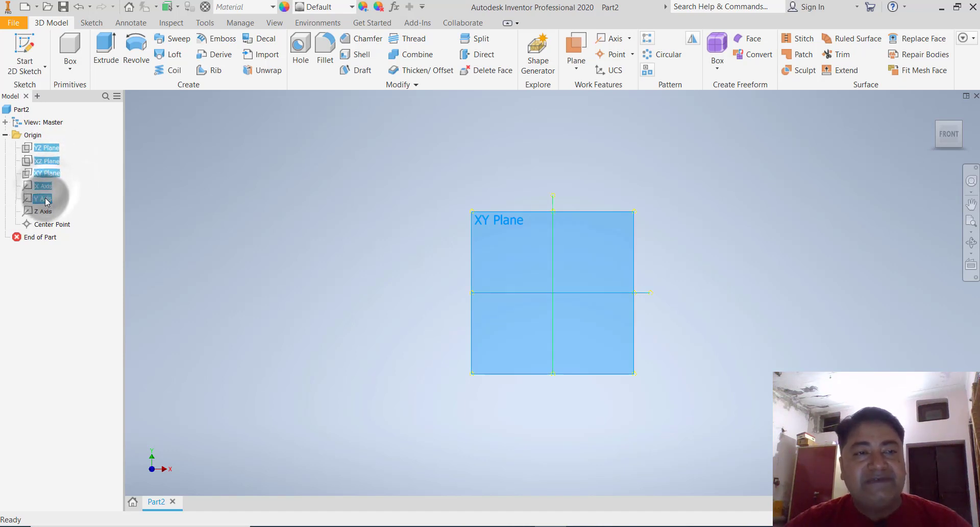
pyautogui.keyDown('ctrl'); pyautogui.click(44, 211); pyautogui.keyUp('ctrl')
pyautogui.keyDown('ctrl'); pyautogui.click(48, 224); pyautogui.keyUp('ctrl')
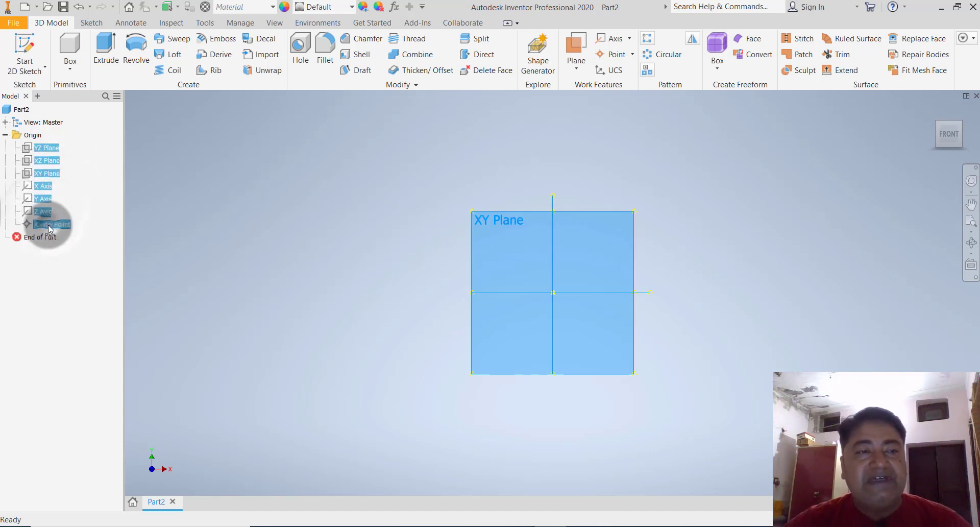
pyautogui.rightClick(50, 150)
pyautogui.press('Escape')
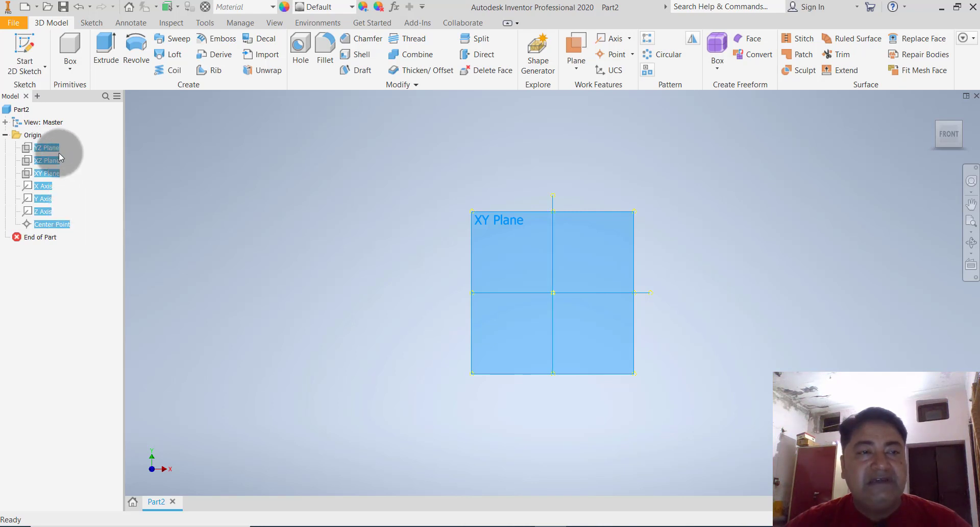
pyautogui.rightClick(52, 148)
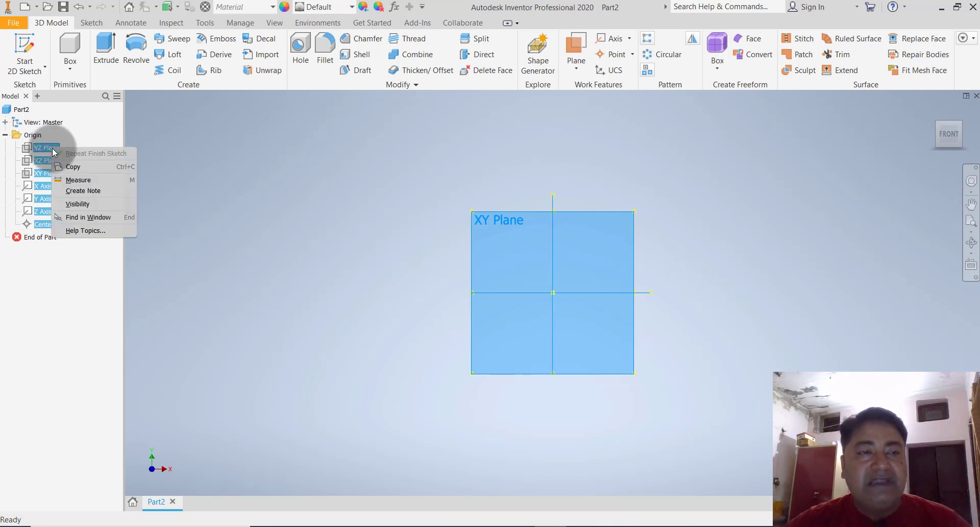
pyautogui.click(97, 204)
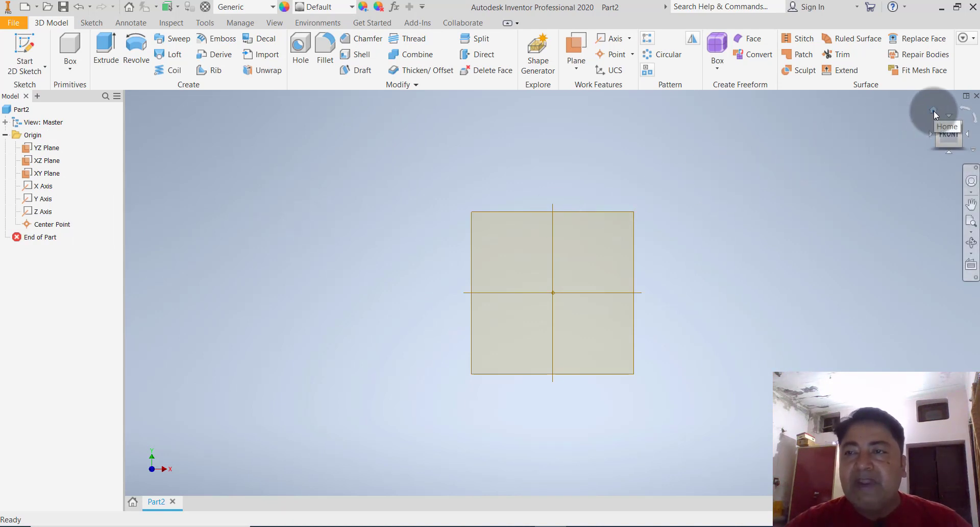
# - Start a 2D sketch on the XY plane
pyautogui.click(934, 112)
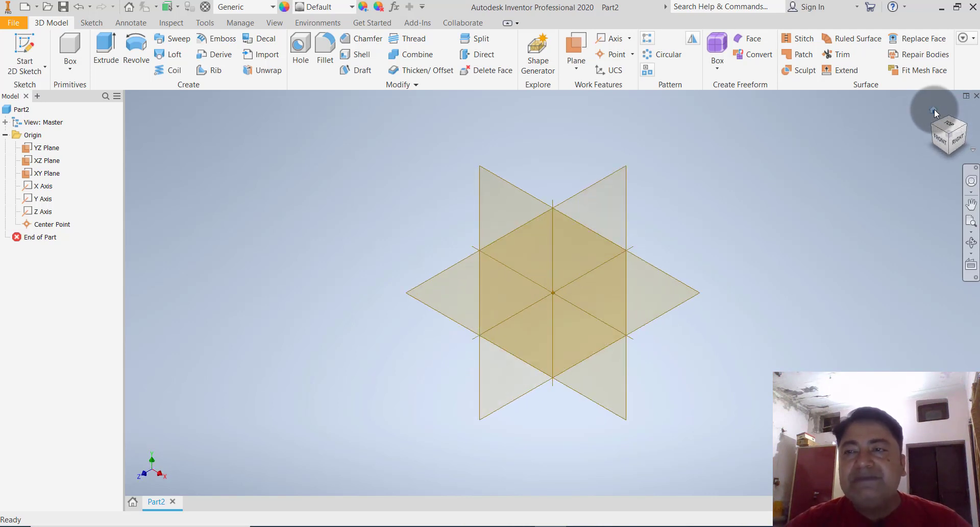
pyautogui.moveTo(783, 195)
pyautogui.keyDown('shift'); pyautogui.mouseDown(button='middle')
pyautogui.moveTo(770, 182)
pyautogui.moveTo(792, 182)
pyautogui.moveTo(787, 189)
pyautogui.mouseUp(button='middle'); pyautogui.keyUp('shift')
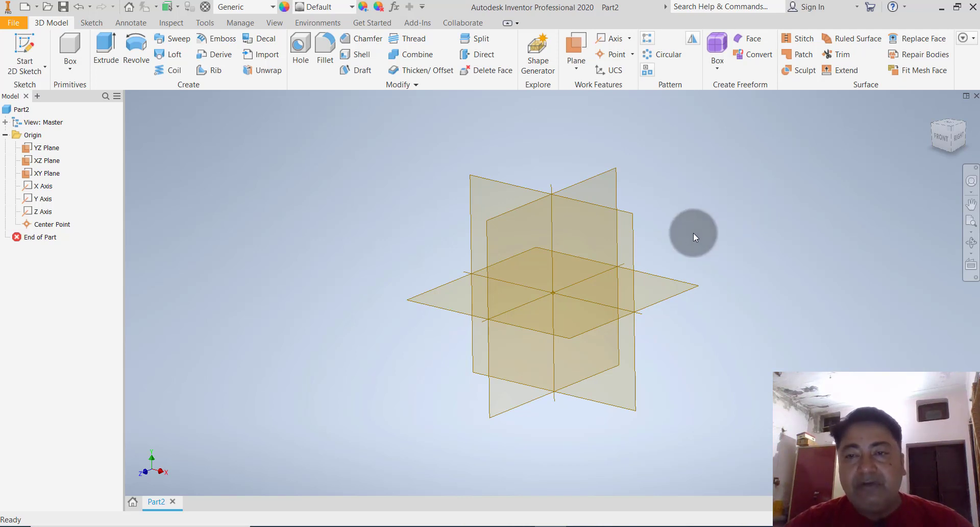
pyautogui.moveTo(693, 233)
pyautogui.keyDown('shift'); pyautogui.mouseDown(button='middle')
pyautogui.moveTo(685, 232)
pyautogui.moveTo(716, 237)
pyautogui.moveTo(701, 240)
pyautogui.moveTo(713, 236)
pyautogui.moveTo(703, 223)
pyautogui.moveTo(703, 238)
pyautogui.moveTo(691, 235)
pyautogui.moveTo(705, 243)
pyautogui.moveTo(704, 234)
pyautogui.mouseUp(button='middle'); pyautogui.keyUp('shift')
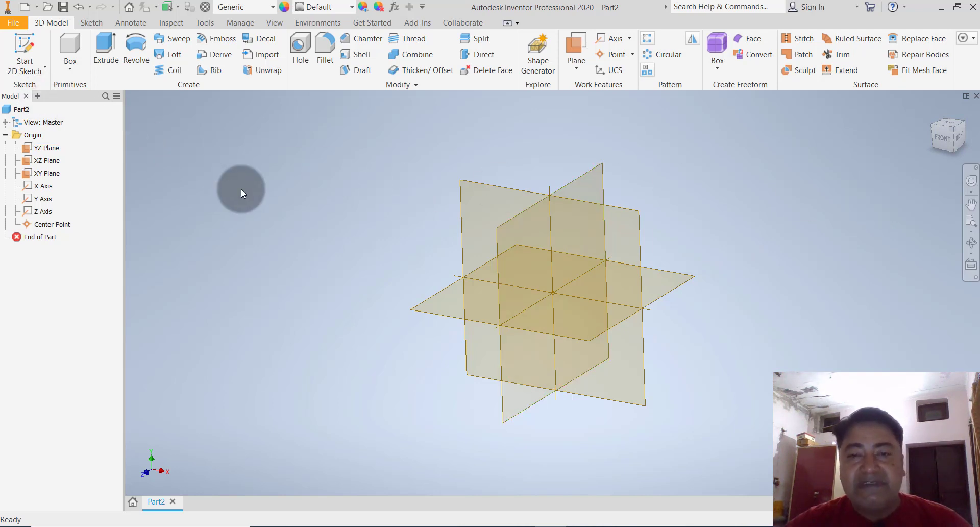
pyautogui.click(29, 67)
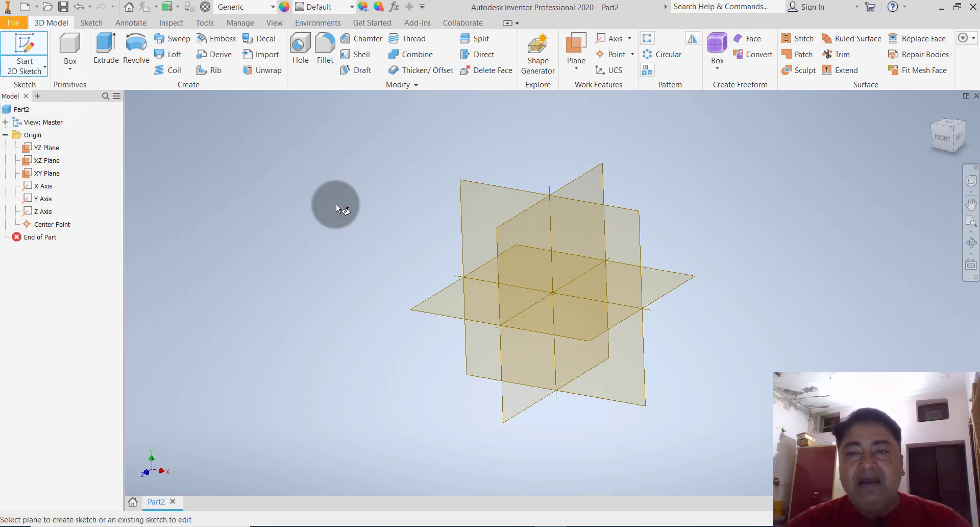
pyautogui.click(629, 211)
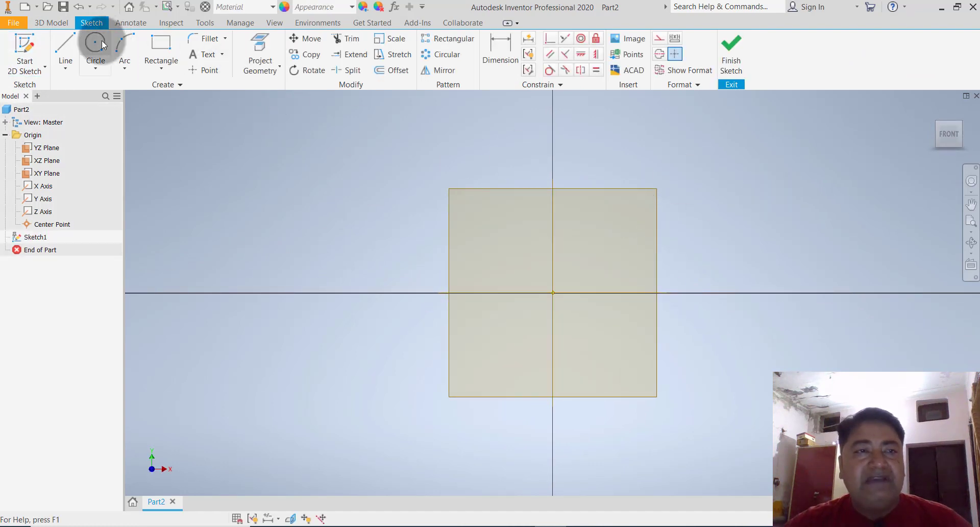
# - Draw a vertical line 64 mm long upward from the origin at 90 degrees
pyautogui.click(71, 65)
pyautogui.click(77, 84)
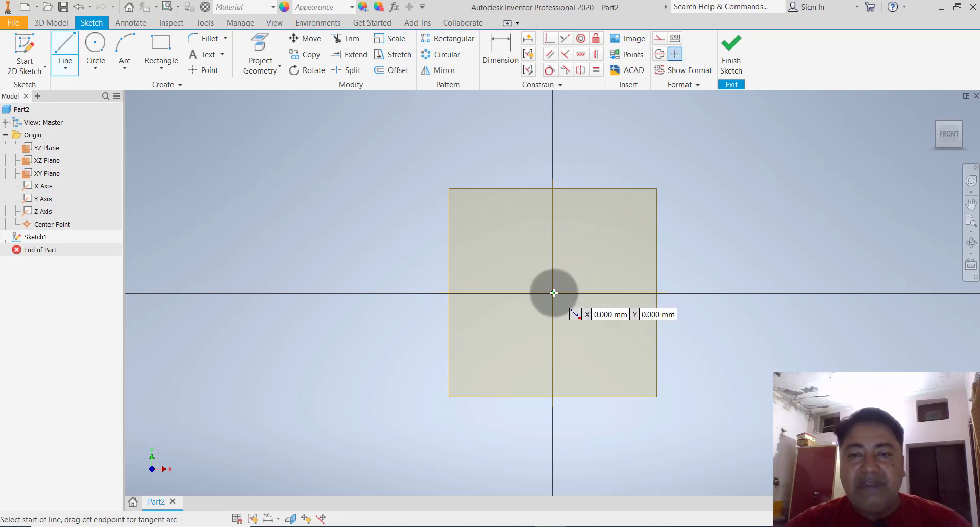
pyautogui.click(554, 292)
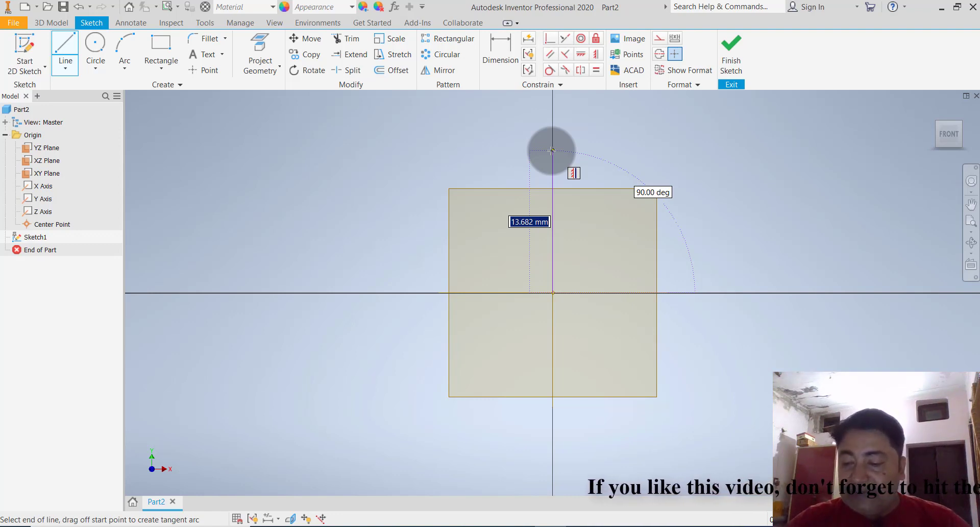
pyautogui.write('64')
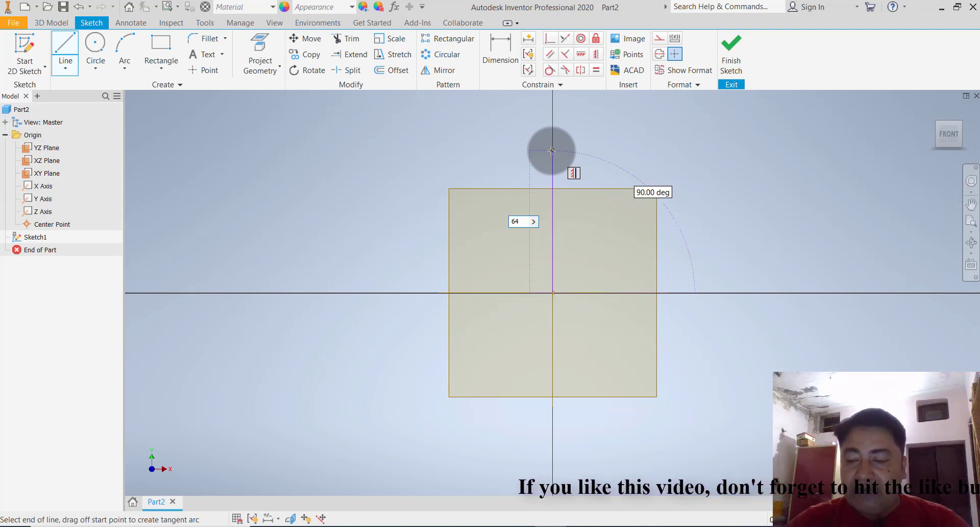
pyautogui.press('Tab')
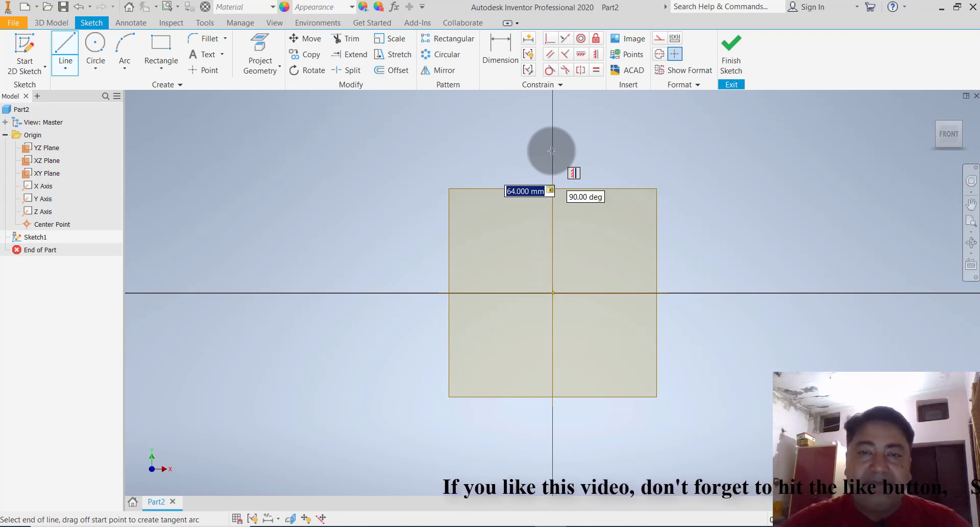
pyautogui.click(551, 151)
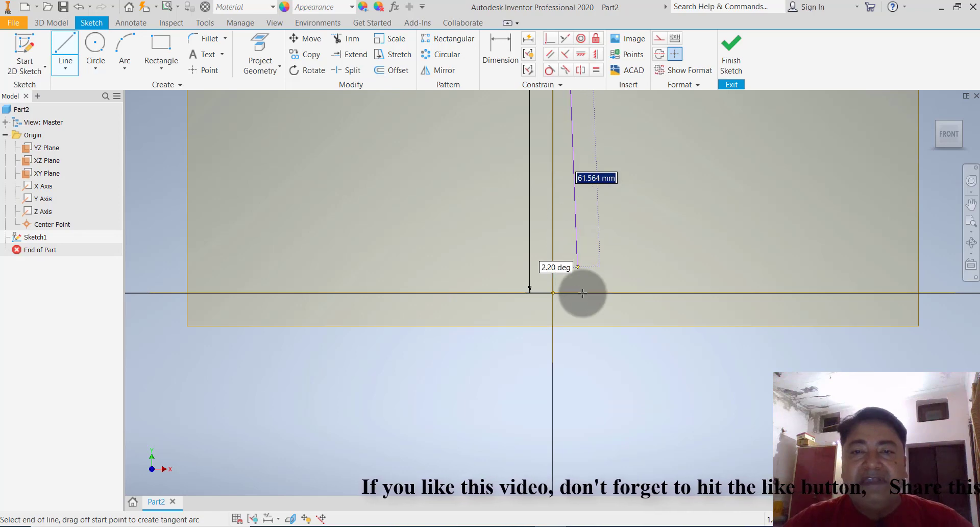
# - Draw a slanted line up and to the left from the vertical line's upper end, and move the 64 mm dimension to the line's right side
pyautogui.scroll(-5, 583, 294)
pyautogui.scroll(5, 583, 293)
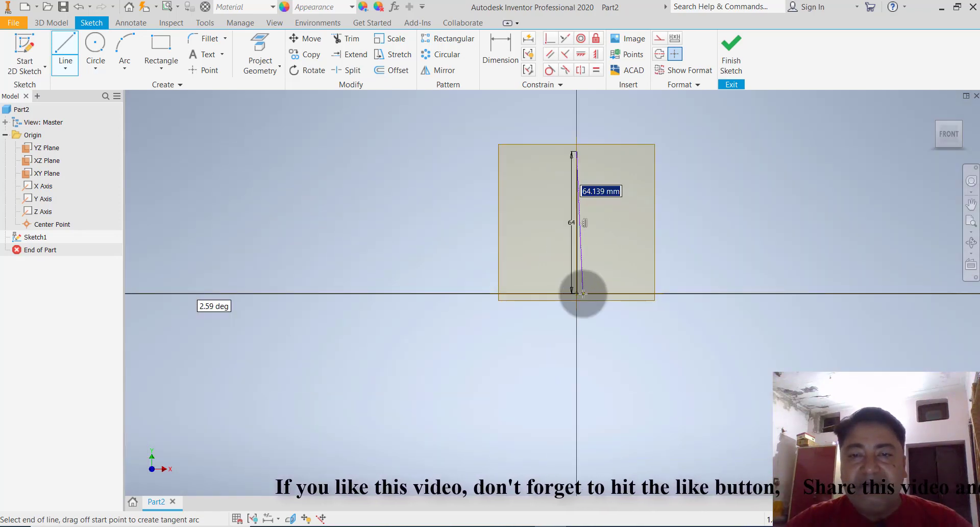
pyautogui.scroll(-5, 577, 198)
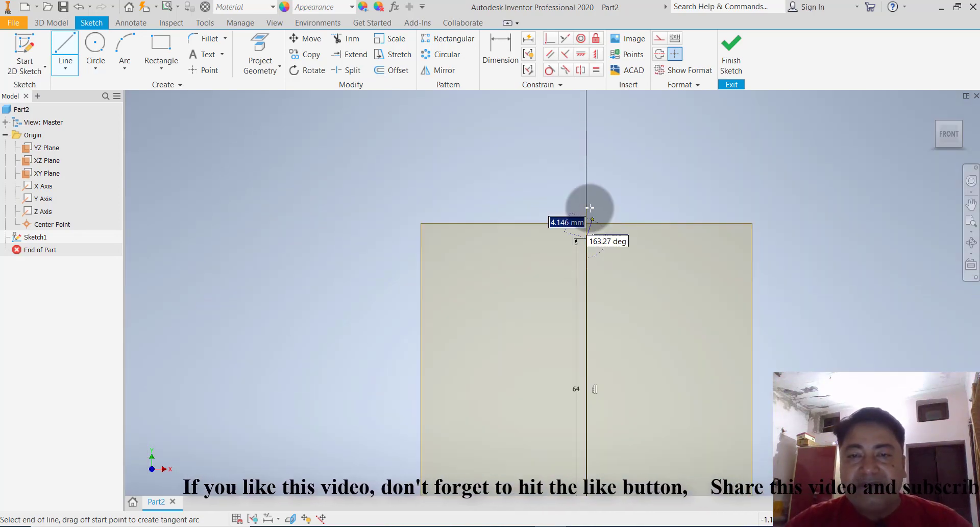
pyautogui.scroll(2, 590, 208)
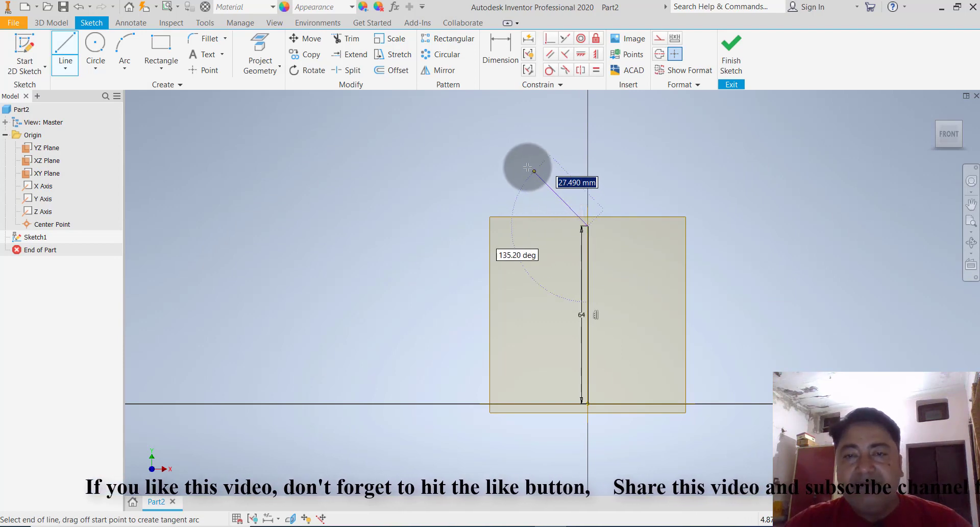
pyautogui.click(488, 159)
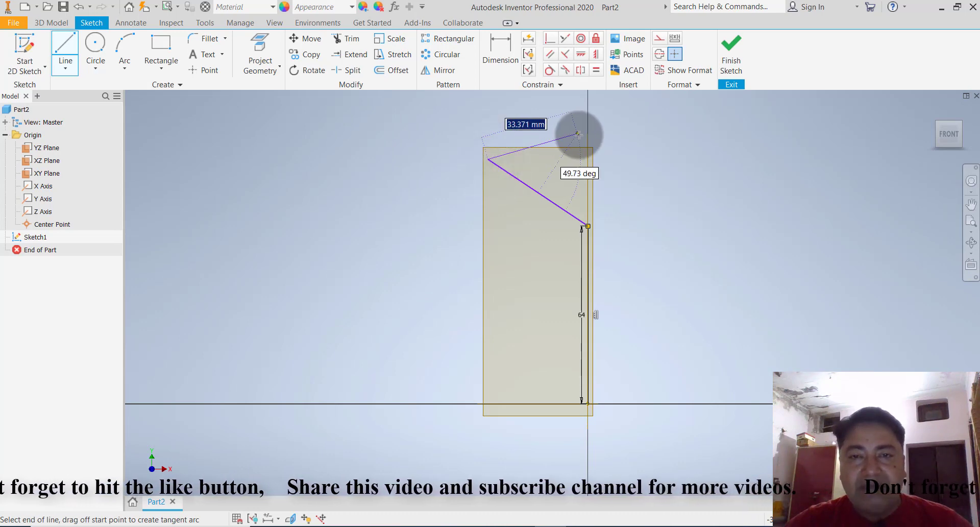
pyautogui.press('Escape')
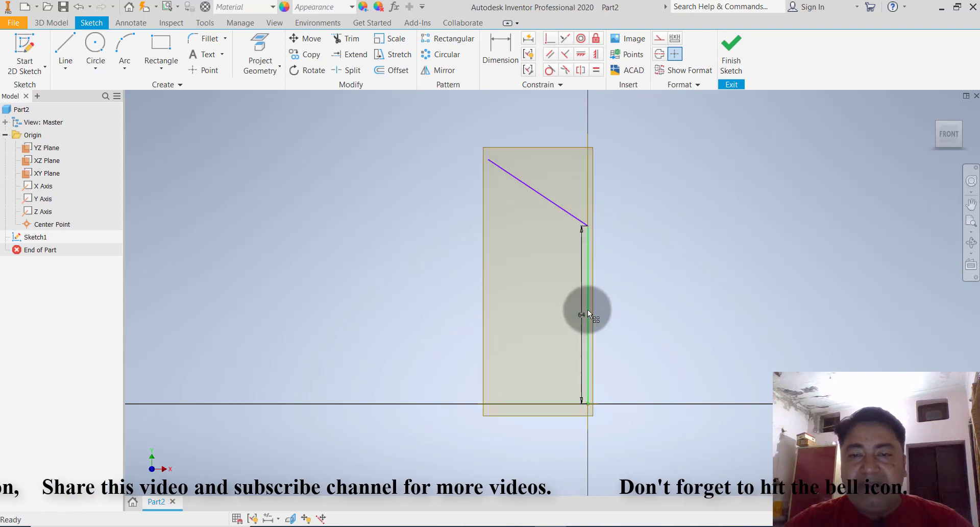
pyautogui.moveTo(584, 315); pyautogui.dragTo(687, 306)
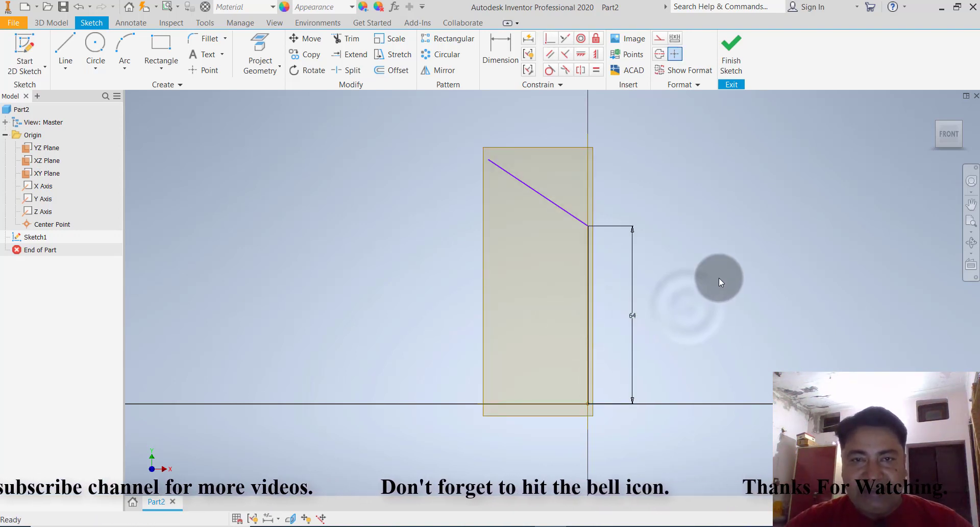
# - Dimension the vertical distance from the origin to the slanted line's upper end as 124 mm
pyautogui.click(503, 51)
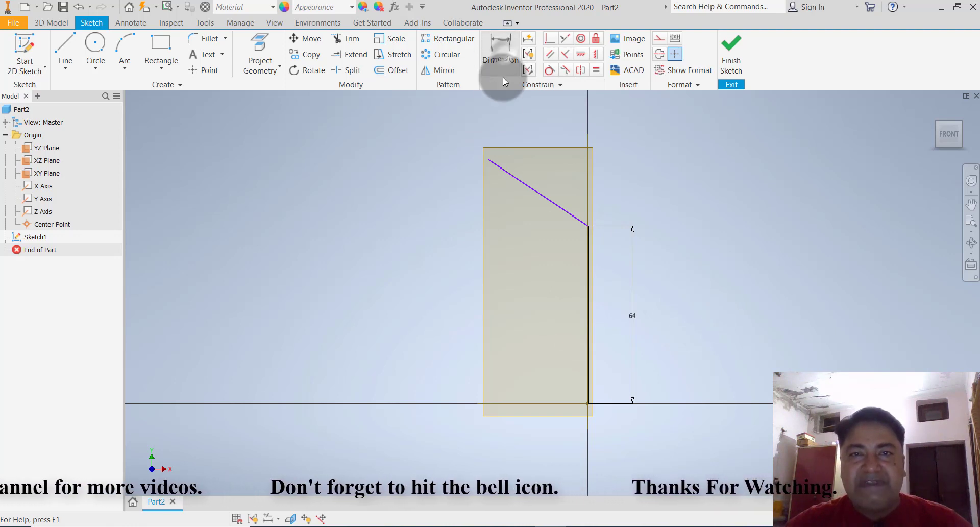
pyautogui.click(488, 160)
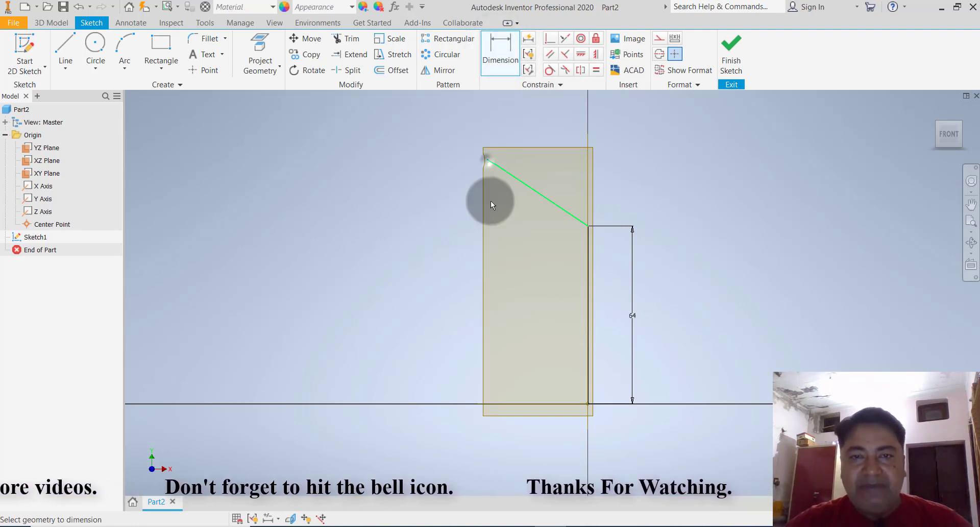
pyautogui.click(587, 404)
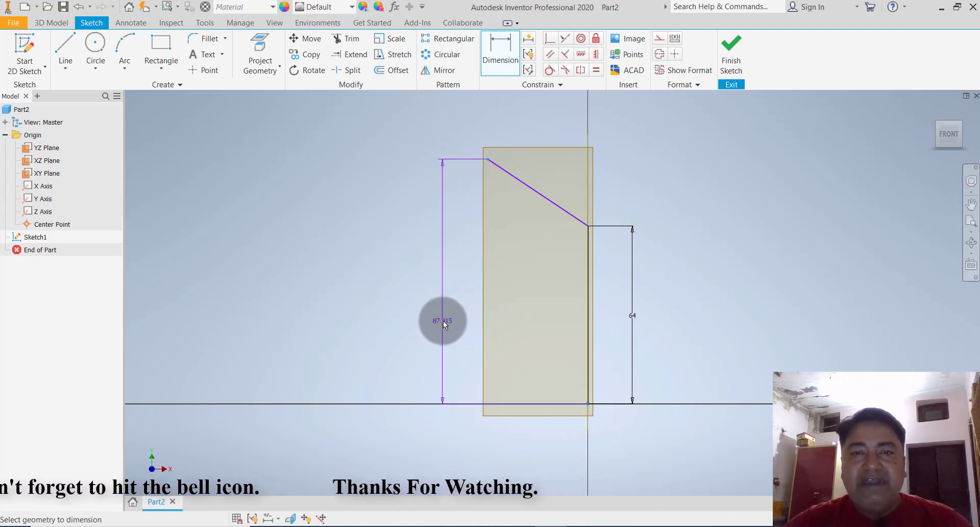
pyautogui.click(489, 161)
pyautogui.click(587, 404)
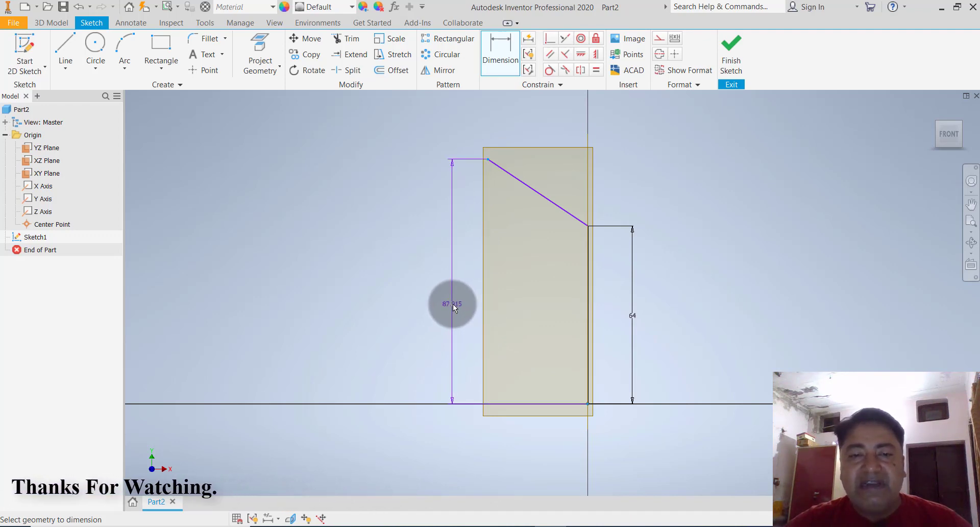
pyautogui.click(453, 305)
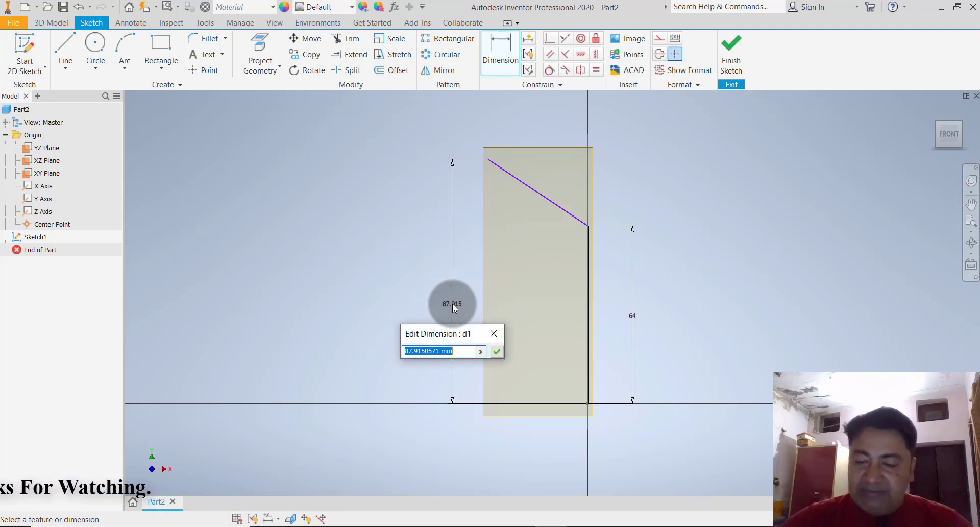
pyautogui.write('124')
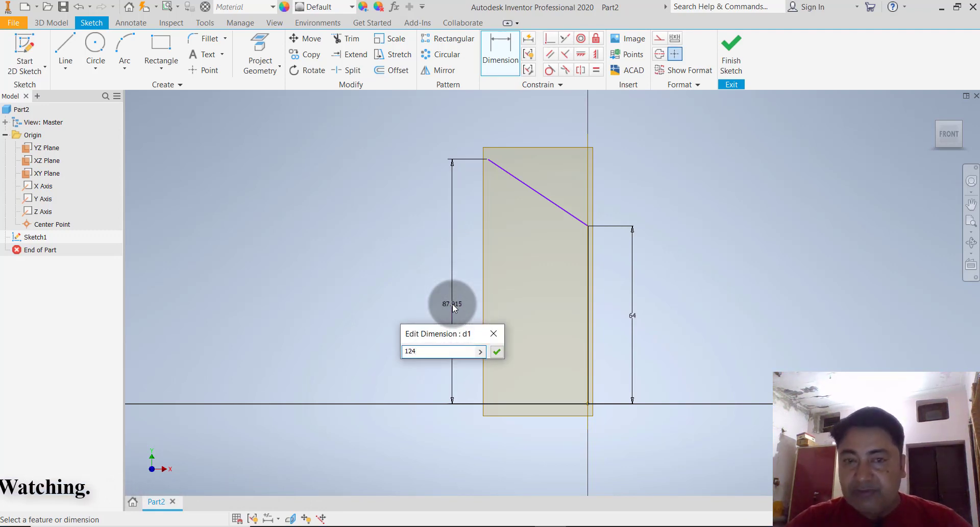
pyautogui.press('Return')
pyautogui.scroll(-4, 498, 330)
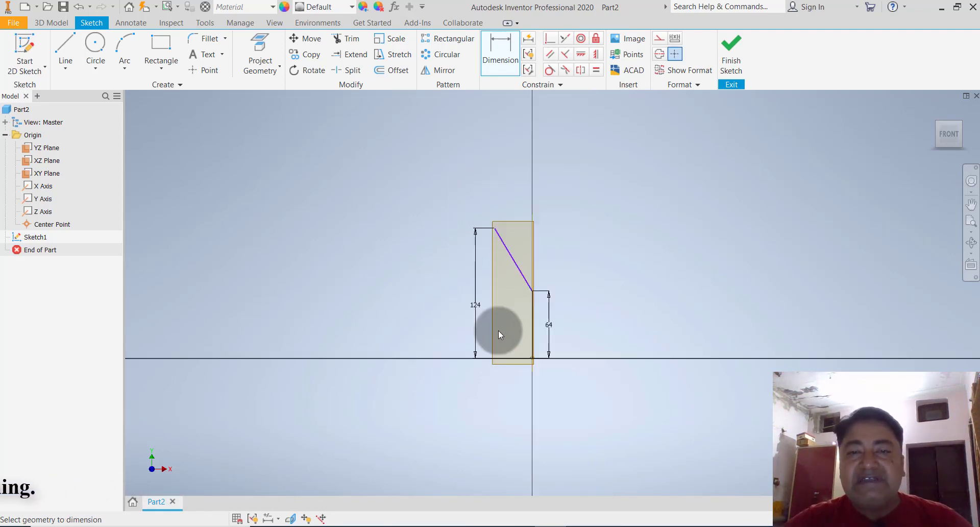
pyautogui.scroll(5, 508, 305)
pyautogui.scroll(-2, 510, 305)
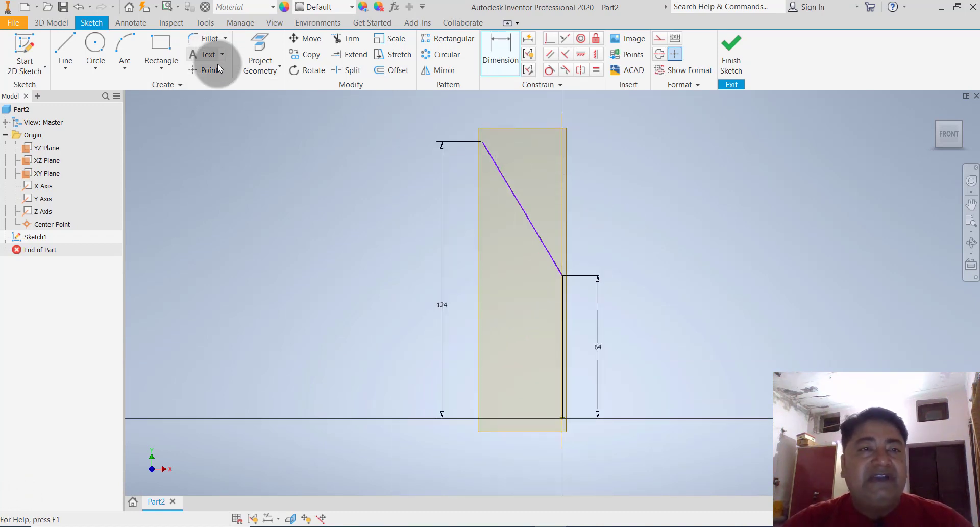
# - Fillet the corner between the vertical and slanted lines with a 40 mm radius
pyautogui.click(205, 41)
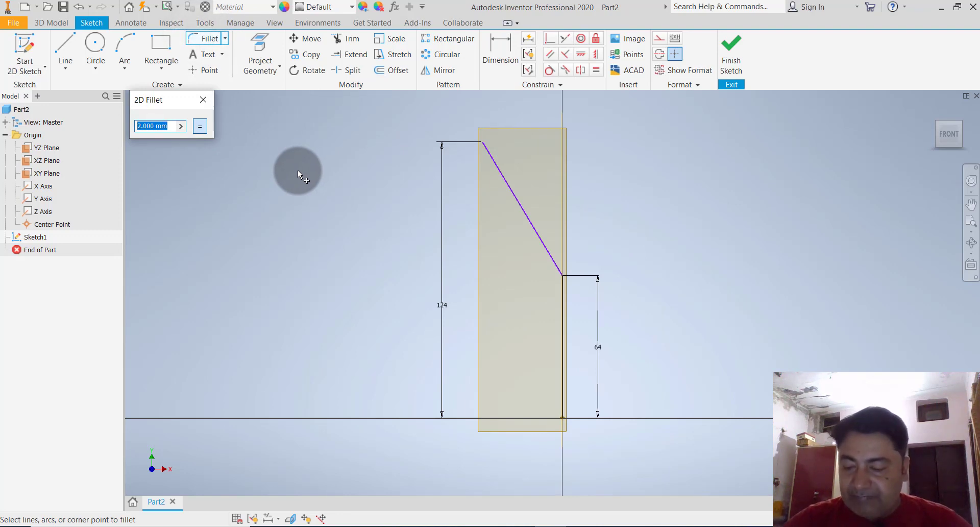
pyautogui.write('40')
pyautogui.press('Return')
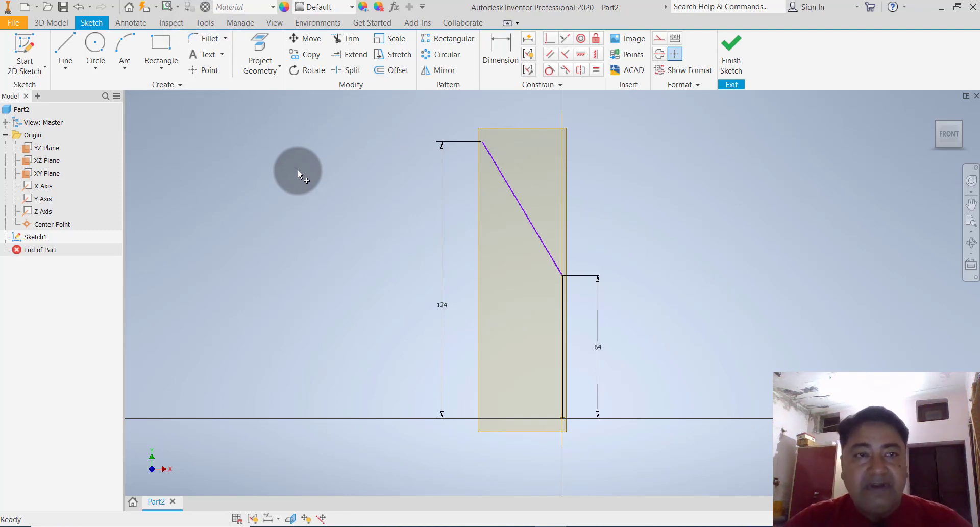
pyautogui.click(207, 38)
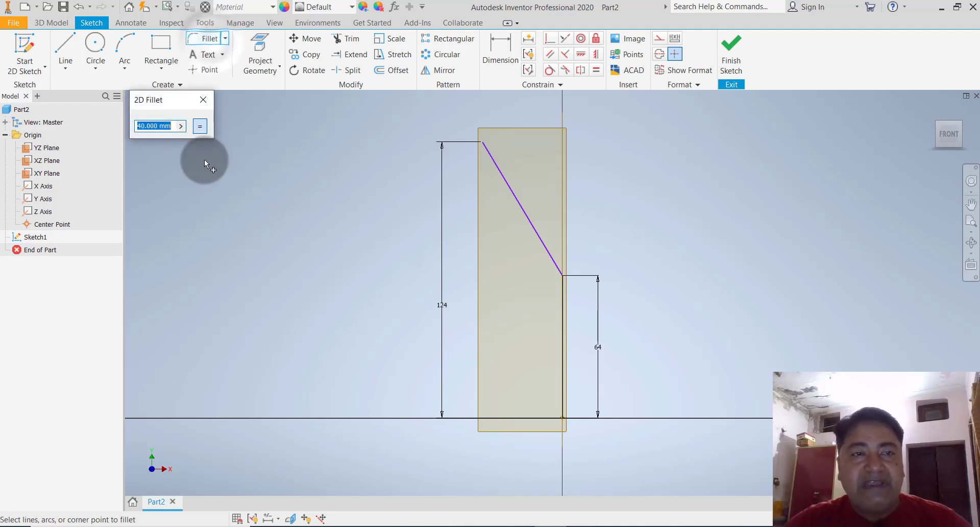
pyautogui.click(551, 260)
pyautogui.click(561, 306)
pyautogui.click(618, 271)
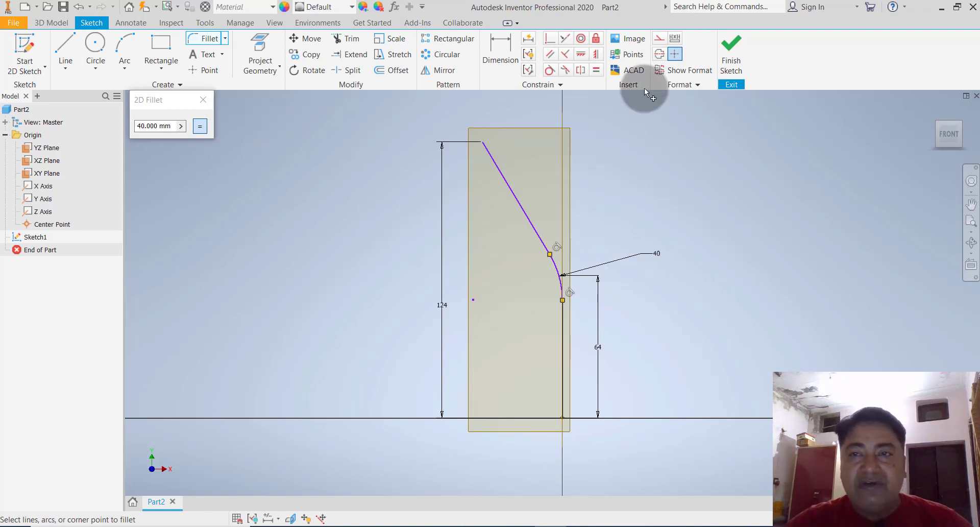
pyautogui.press('Escape')
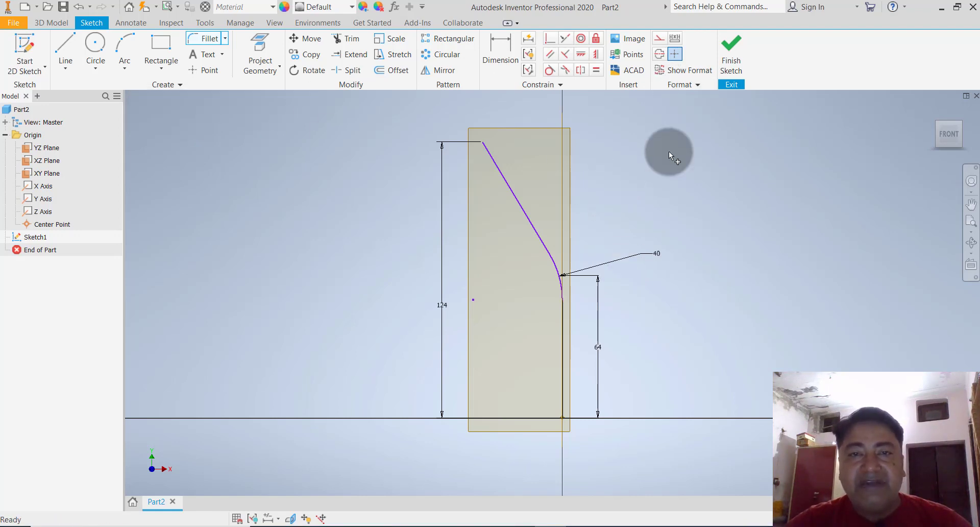
# - Dimension the horizontal distance from the slanted line's upper end to the origin as 40 mm
pyautogui.click(490, 54)
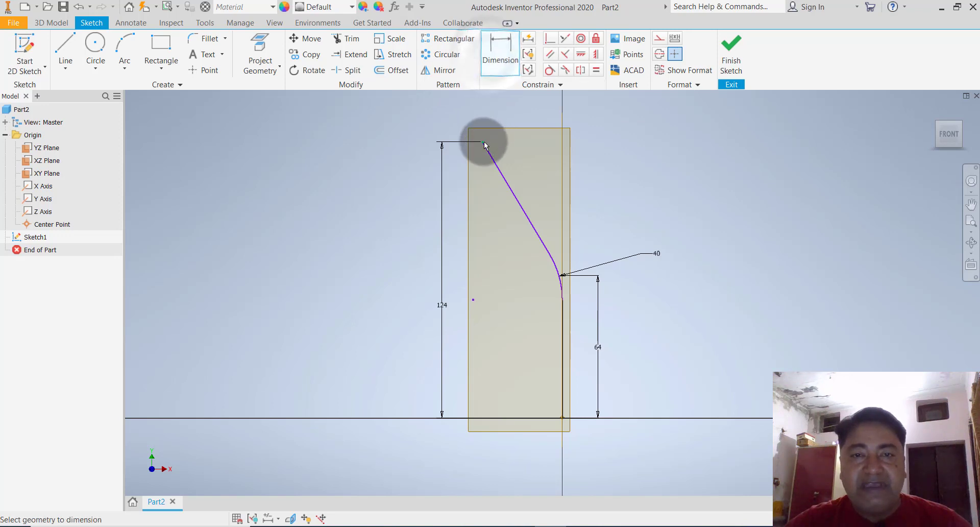
pyautogui.click(484, 143)
pyautogui.click(562, 418)
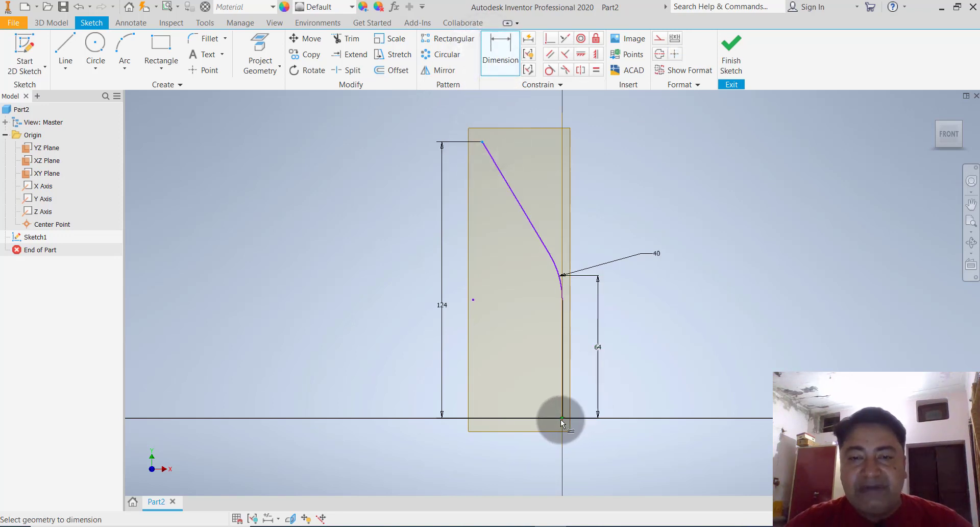
pyautogui.click(524, 113)
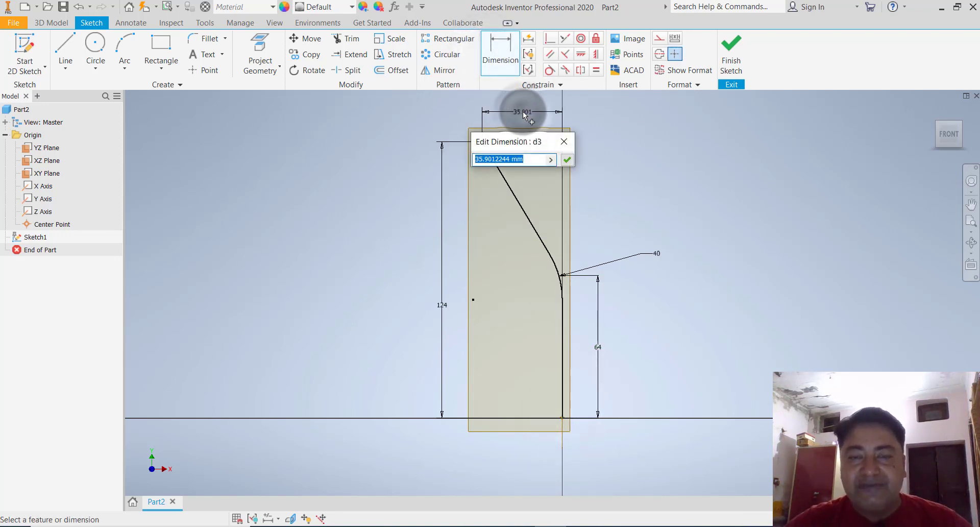
pyautogui.write('40')
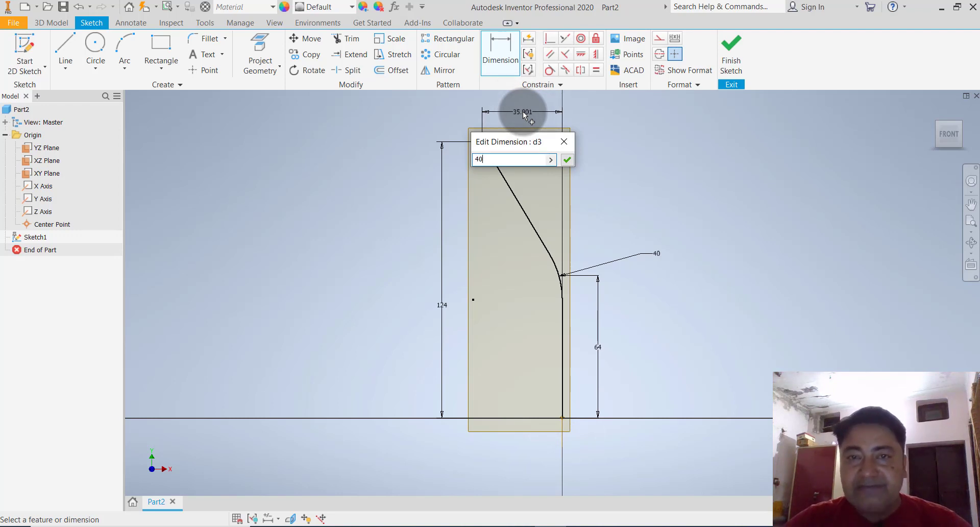
pyautogui.press('Return')
pyautogui.press('Escape')
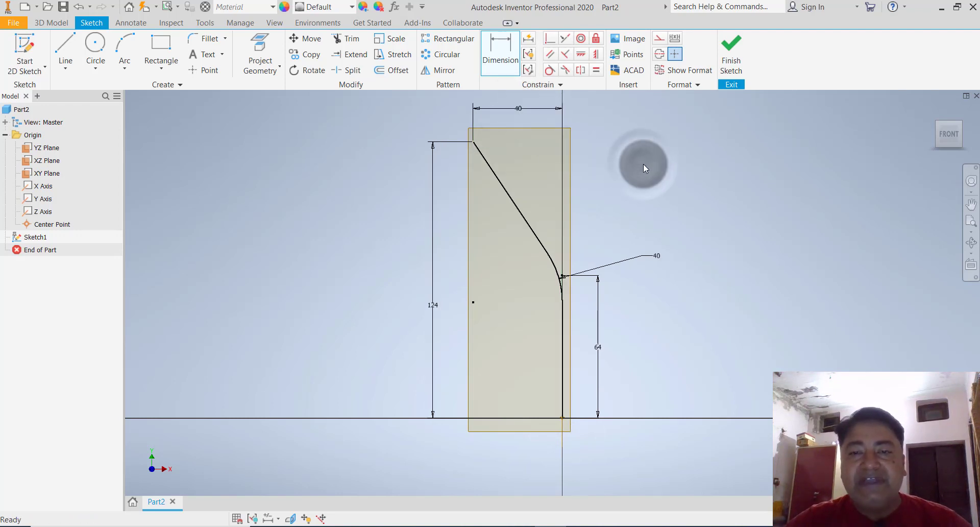
# - Finish the first path sketch and start a new 2D sketch on the YZ plane
pyautogui.click(736, 46)
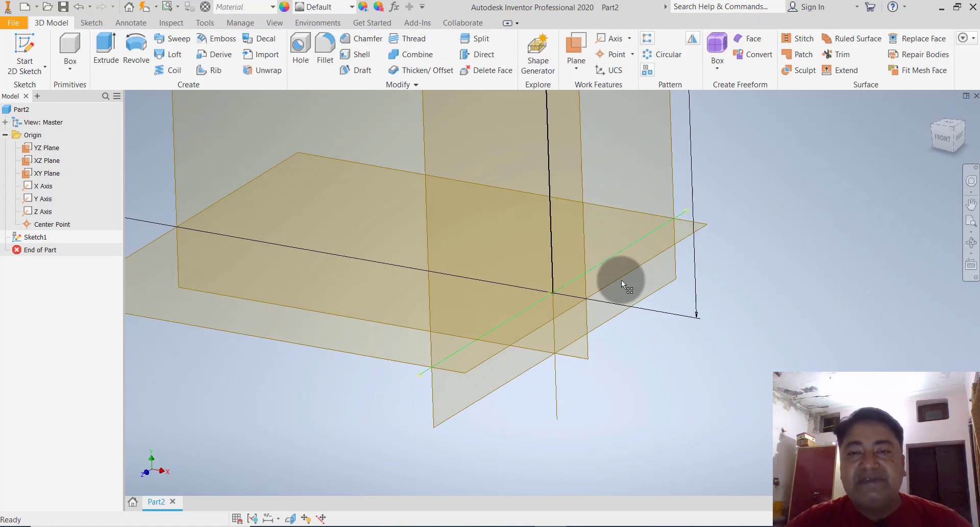
pyautogui.scroll(6, 613, 348)
pyautogui.scroll(-3, 664, 289)
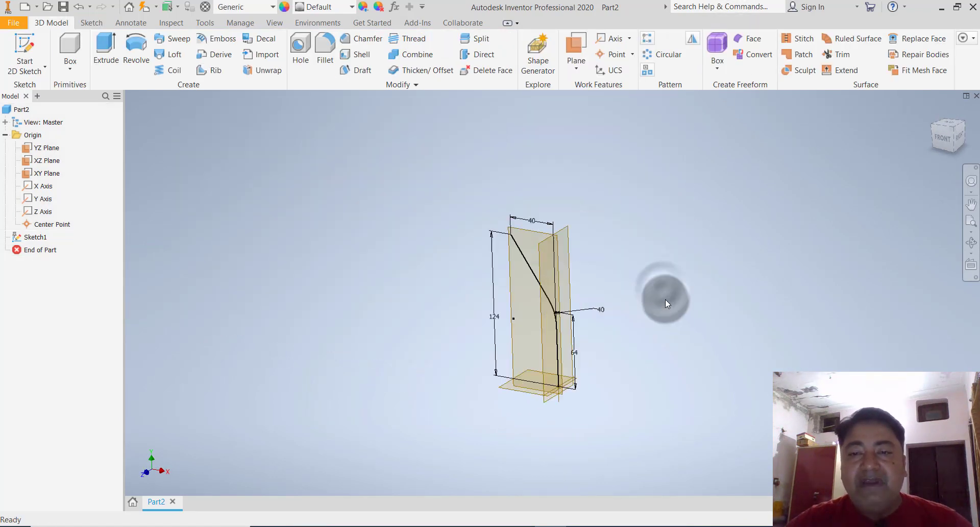
pyautogui.click(33, 66)
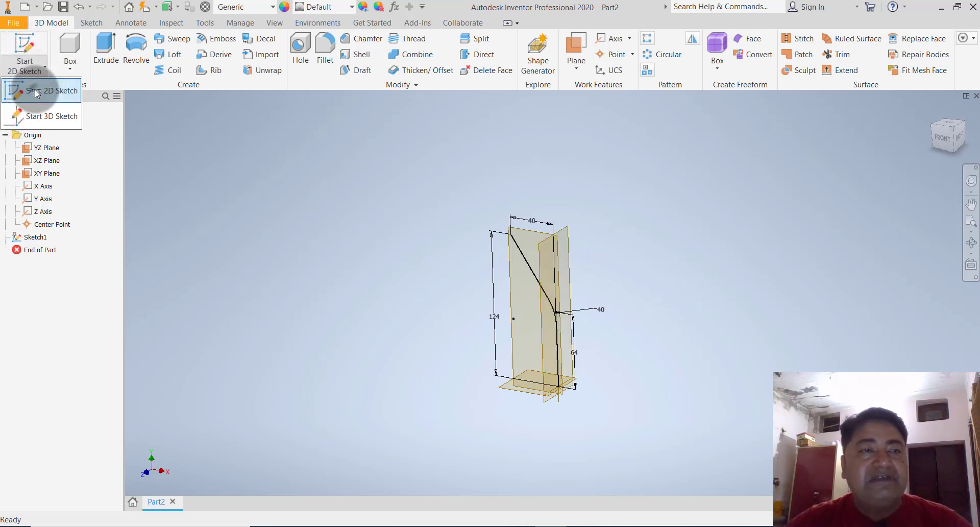
pyautogui.click(34, 89)
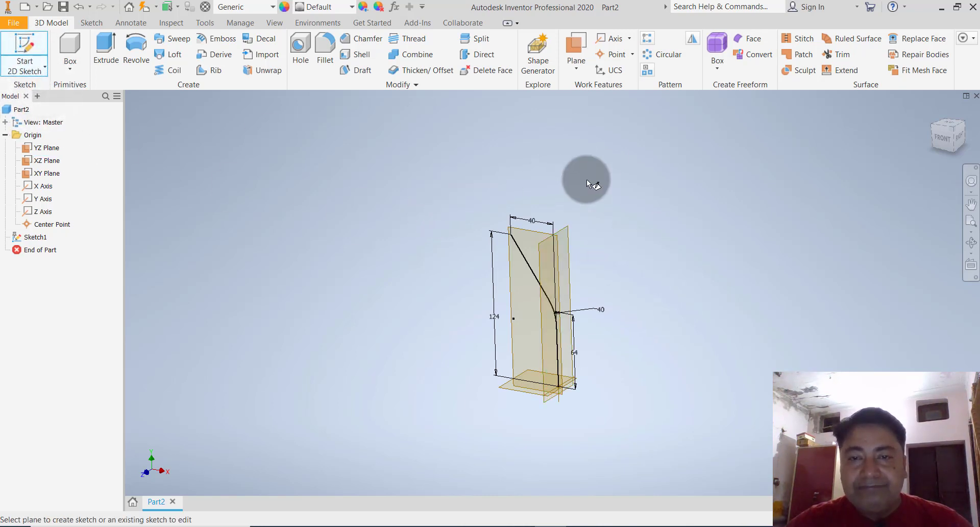
pyautogui.scroll(-4, 585, 225)
pyautogui.scroll(1, 584, 194)
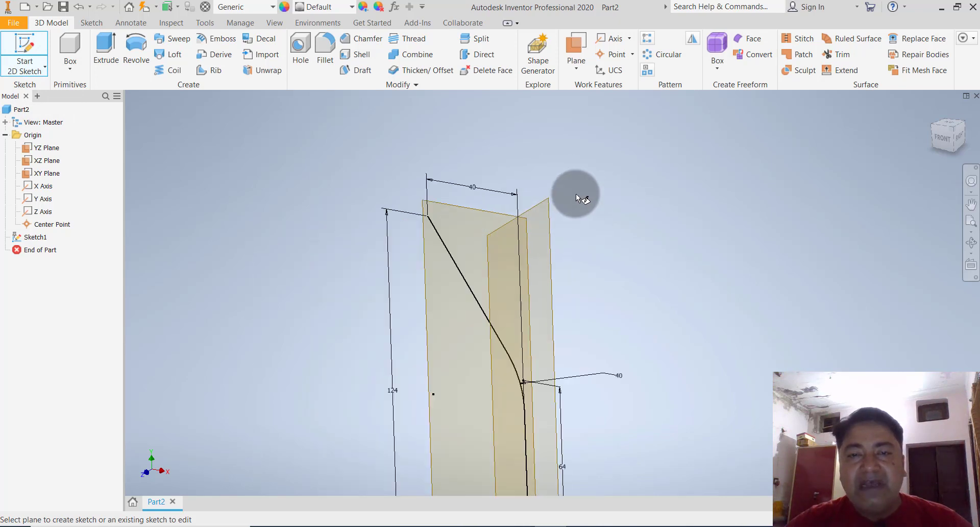
pyautogui.click(544, 206)
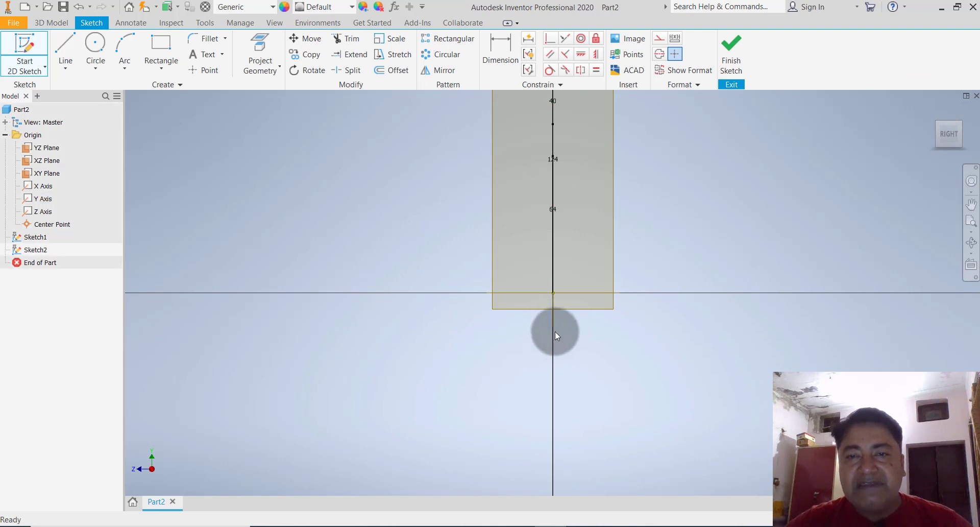
pyautogui.scroll(3, 555, 332)
pyautogui.scroll(-2, 587, 217)
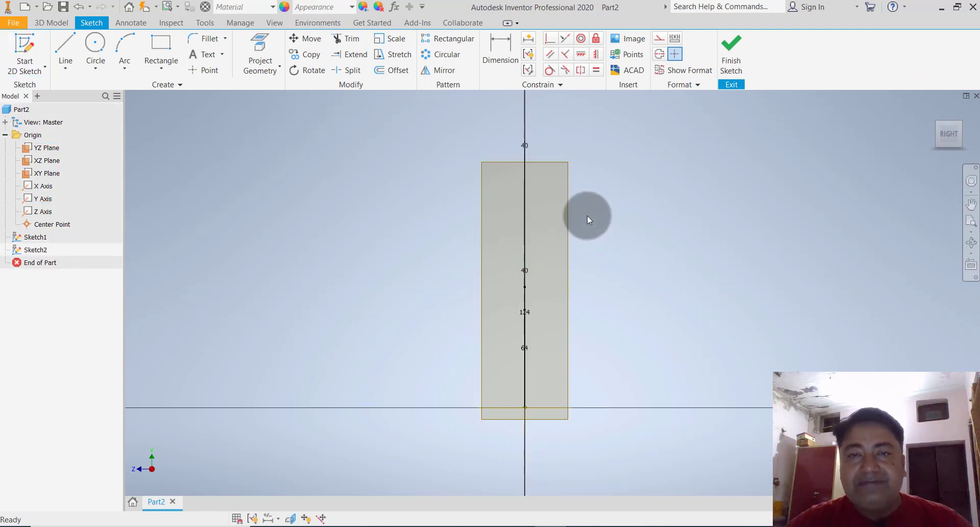
# - Draw a 124 mm vertical line up from the origin and a 60 mm line perpendicular to its upper end, toward positive Z
pyautogui.click(64, 42)
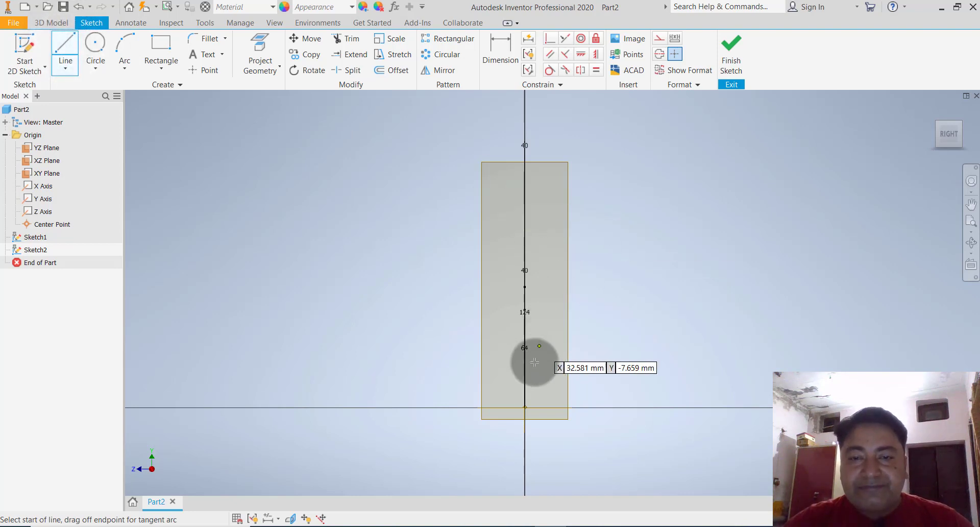
pyautogui.click(526, 408)
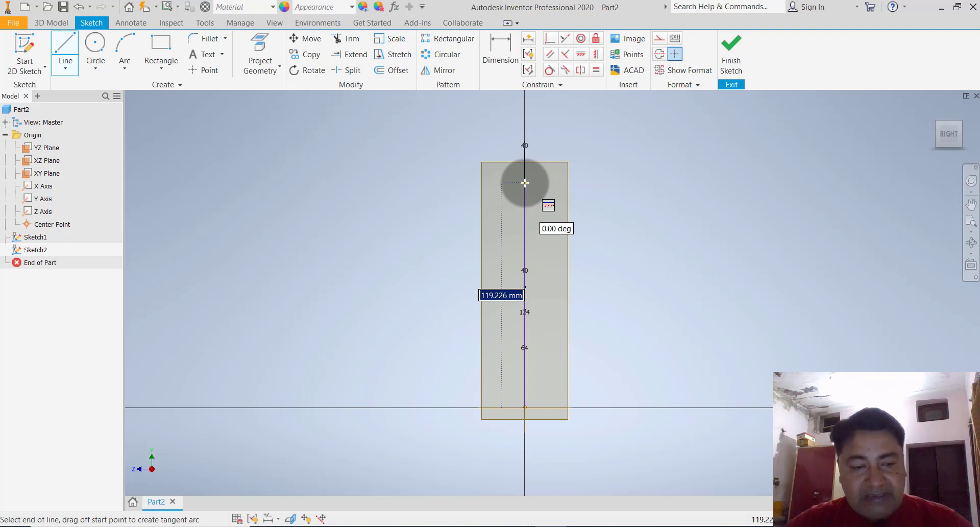
pyautogui.write('1')
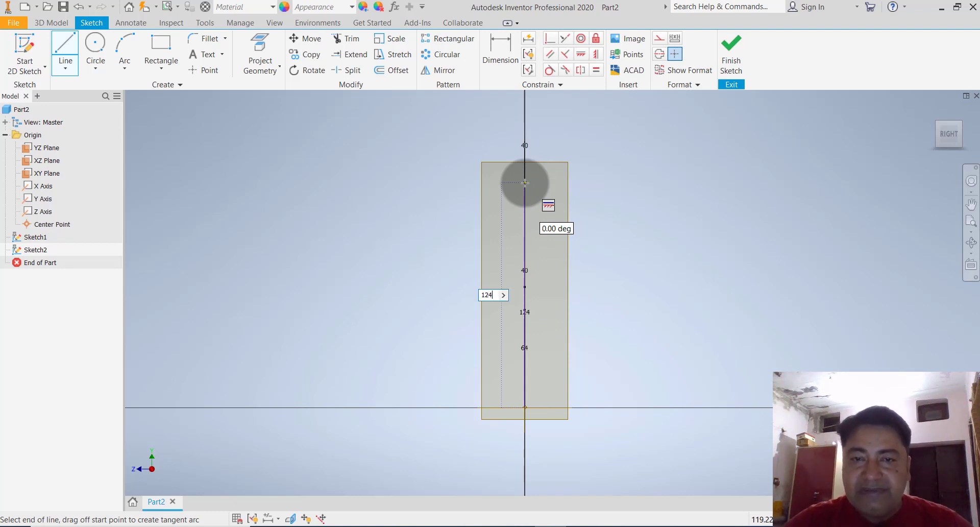
pyautogui.write('24')
pyautogui.press('Return')
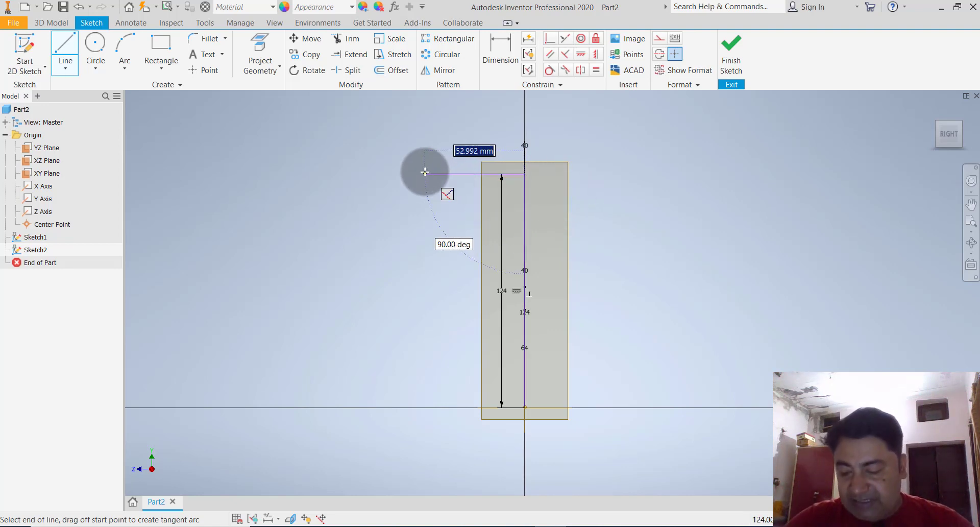
pyautogui.write('60')
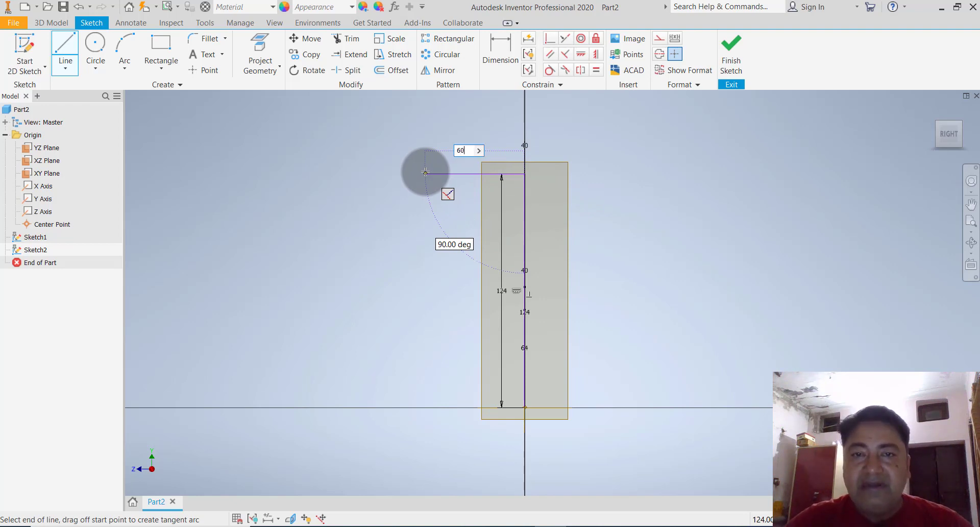
pyautogui.press('Return')
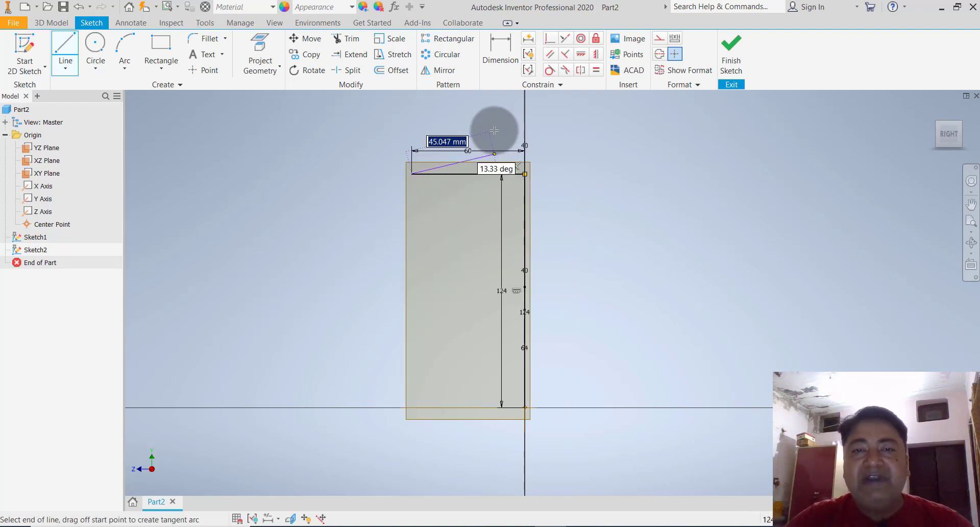
pyautogui.press('Escape')
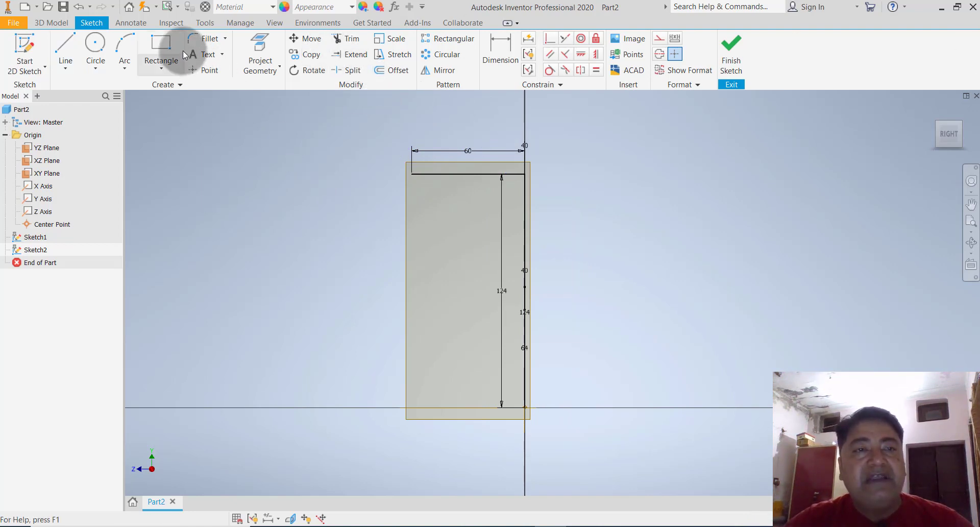
# - Fillet the corner between the vertical line and the 60 mm line with a 20 mm radius and finish the sketch
pyautogui.click(201, 40)
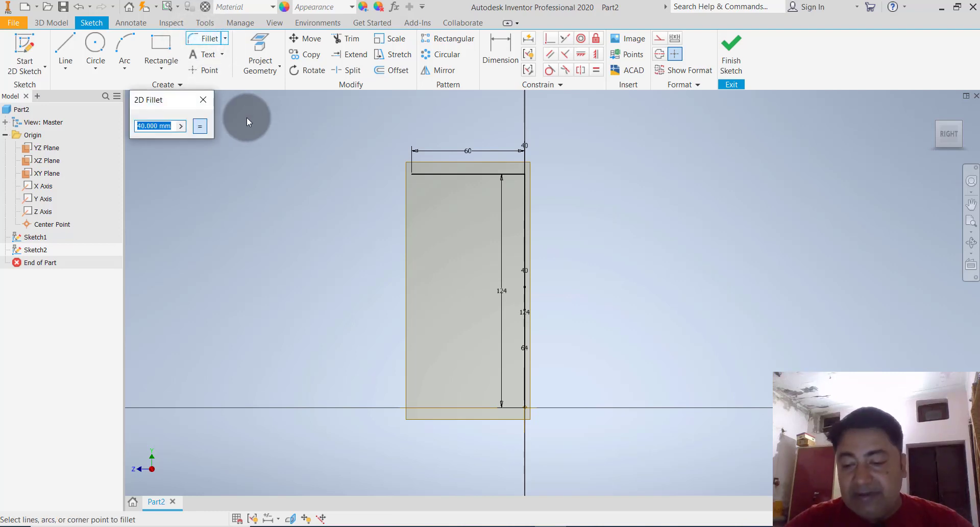
pyautogui.write('30')
pyautogui.press('Return')
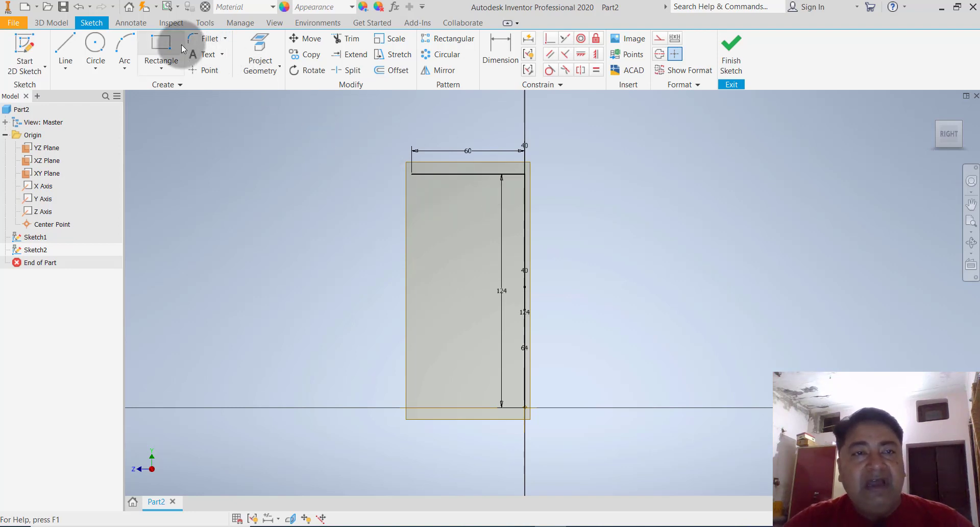
pyautogui.click(199, 39)
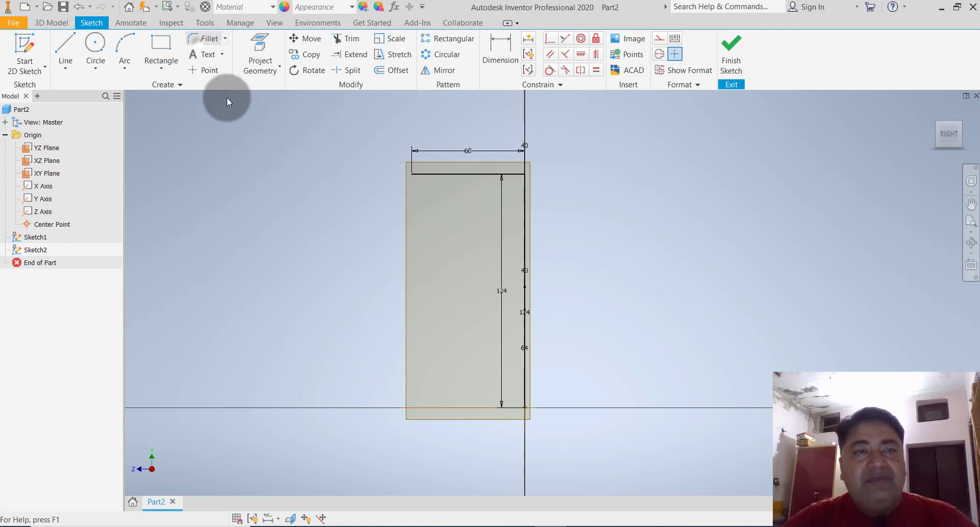
pyautogui.click(488, 174)
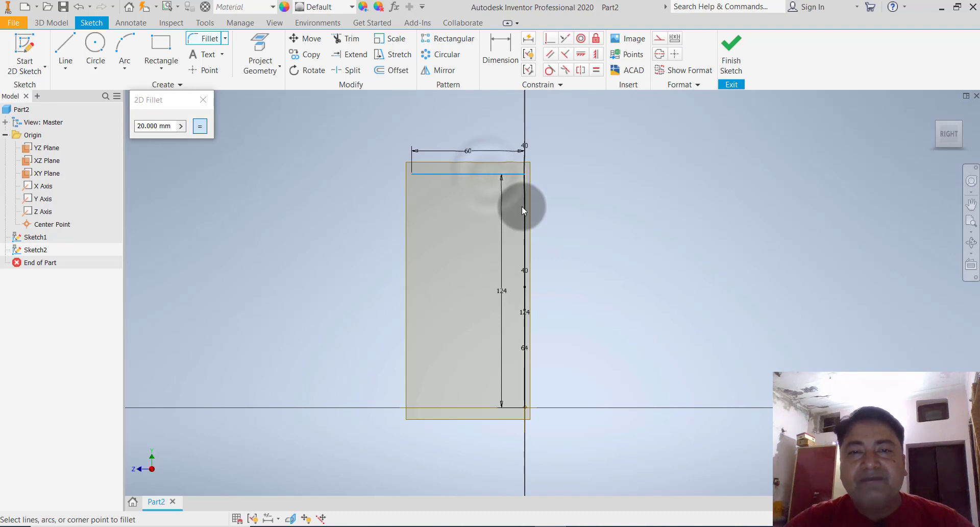
pyautogui.click(522, 205)
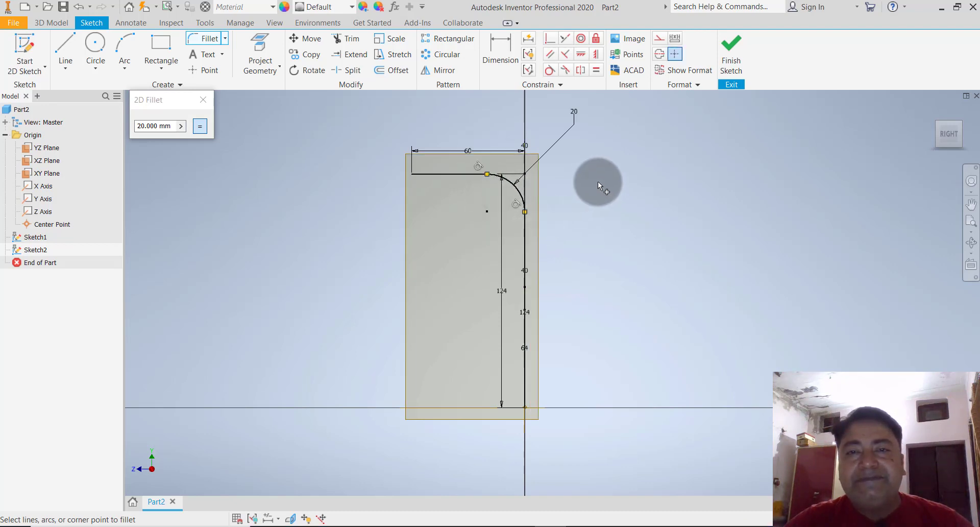
pyautogui.click(203, 100)
pyautogui.click(731, 54)
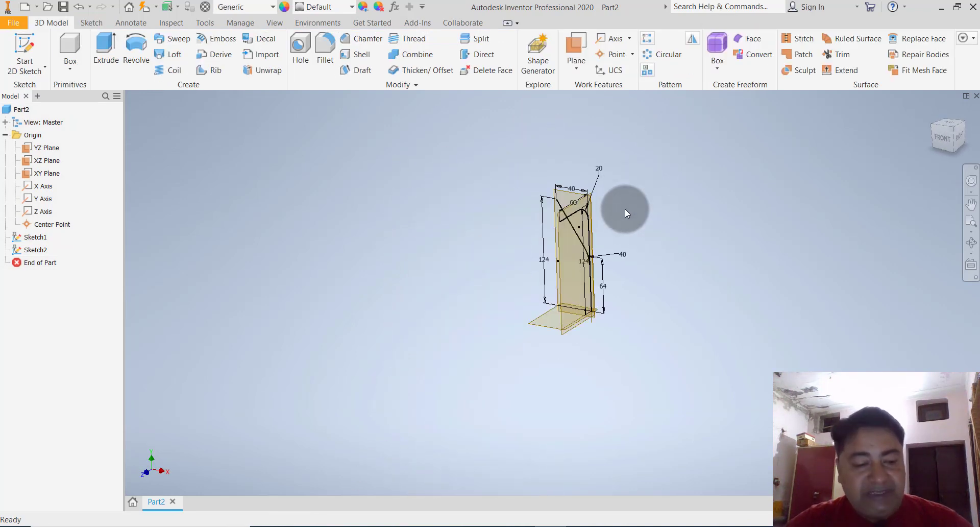
# - Start a new 3D sketch
pyautogui.keyDown('shift'); pyautogui.moveTo(625, 209); pyautogui.dragTo(666, 214, button='middle'); pyautogui.keyUp('shift')
pyautogui.scroll(-3, 689, 225)
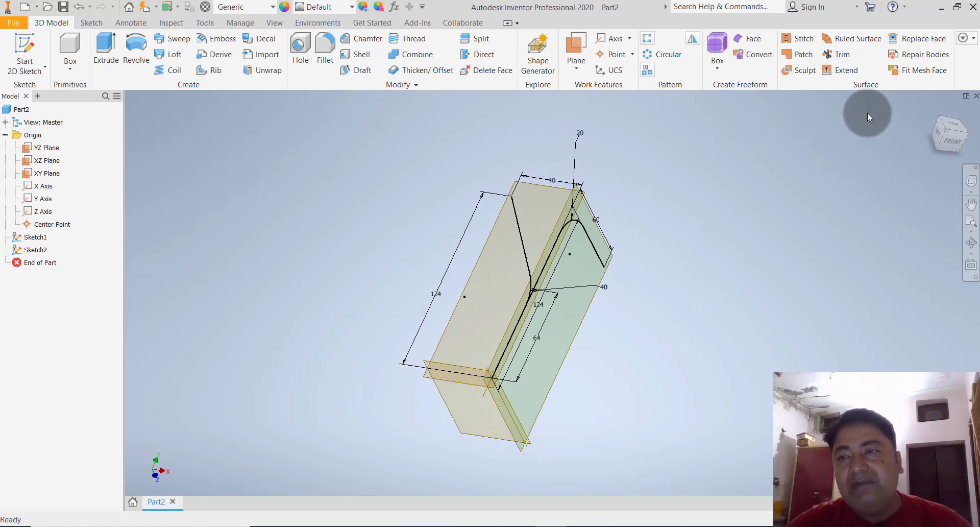
pyautogui.click(933, 110)
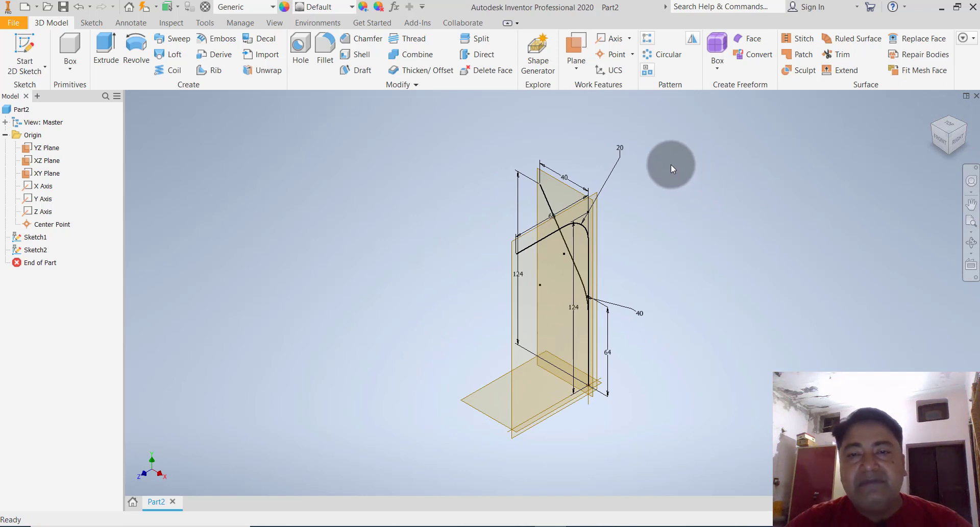
pyautogui.moveTo(671, 164)
pyautogui.keyDown('shift'); pyautogui.mouseDown(button='middle')
pyautogui.moveTo(669, 201)
pyautogui.moveTo(670, 165)
pyautogui.mouseUp(button='middle'); pyautogui.keyUp('shift')
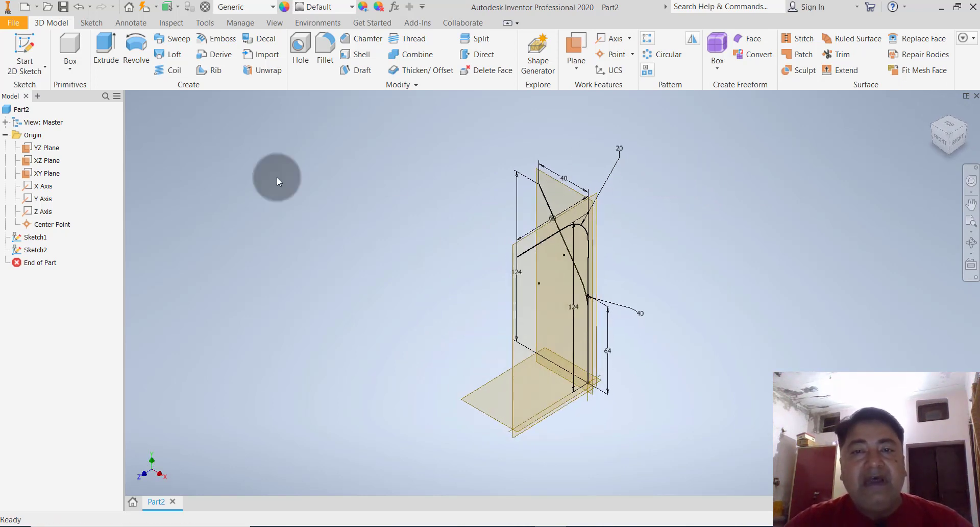
pyautogui.click(92, 23)
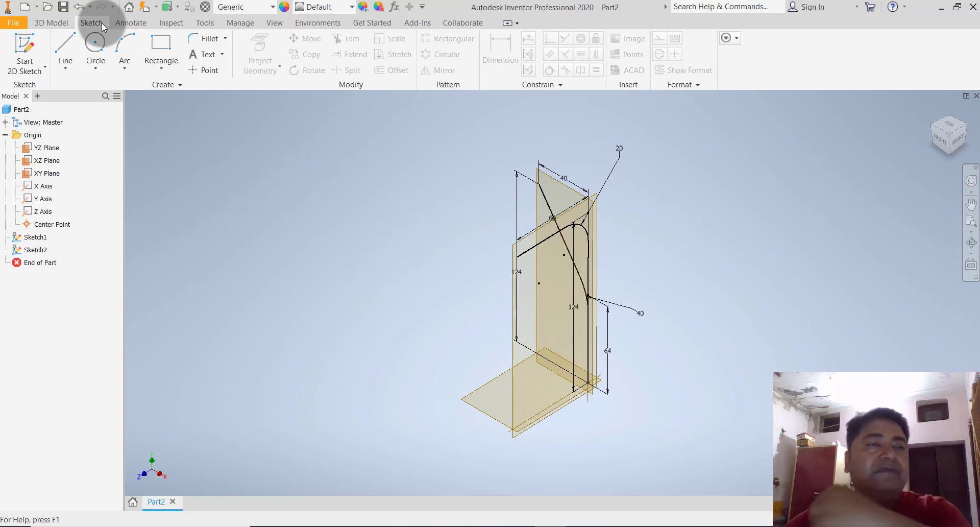
pyautogui.click(42, 72)
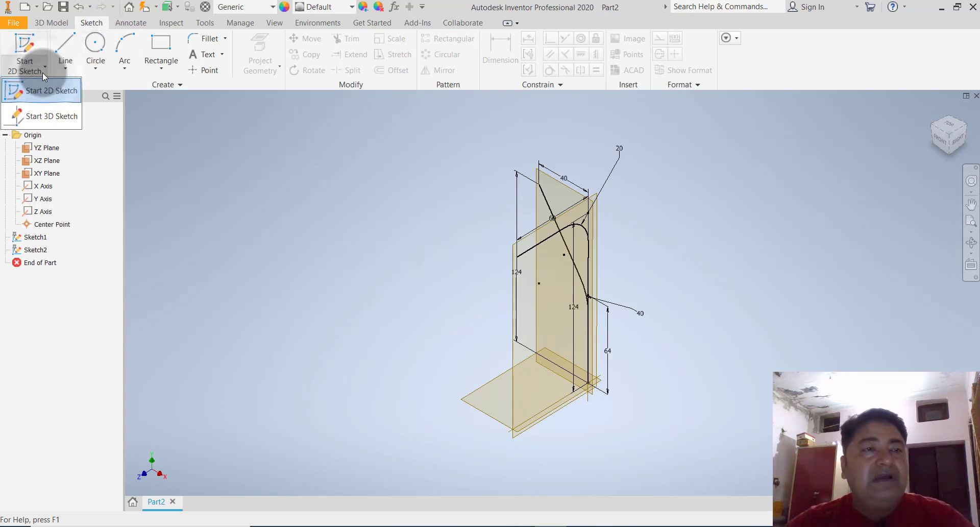
pyautogui.click(56, 116)
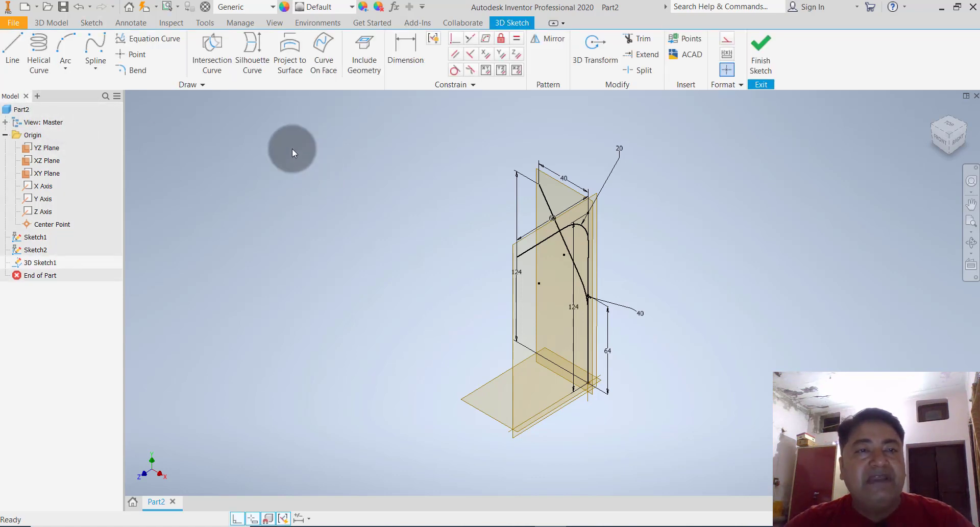
pyautogui.click(223, 61)
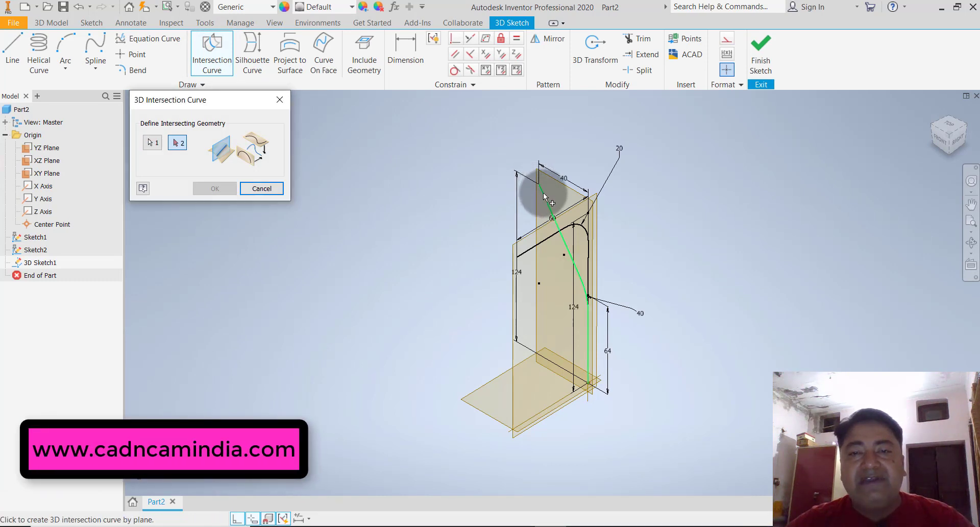
pyautogui.click(545, 211)
pyautogui.click(542, 240)
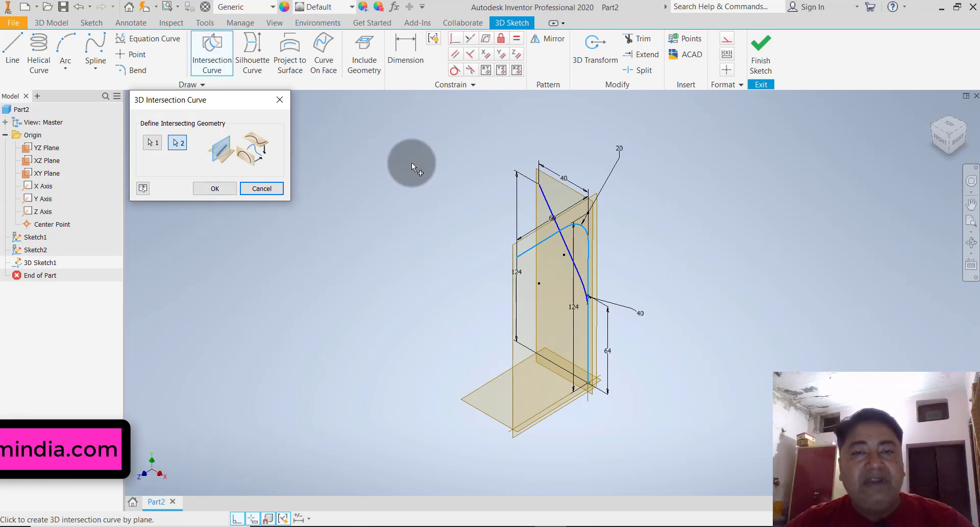
pyautogui.press('Return')
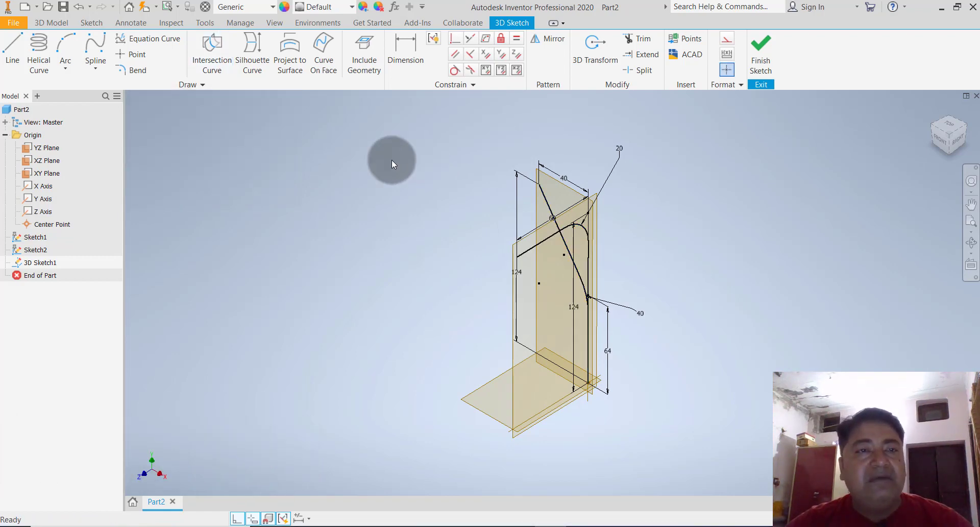
# - Create a 3D intersection curve from the XY-plane and YZ-plane path sketches and finish the 3D sketch
pyautogui.click(211, 56)
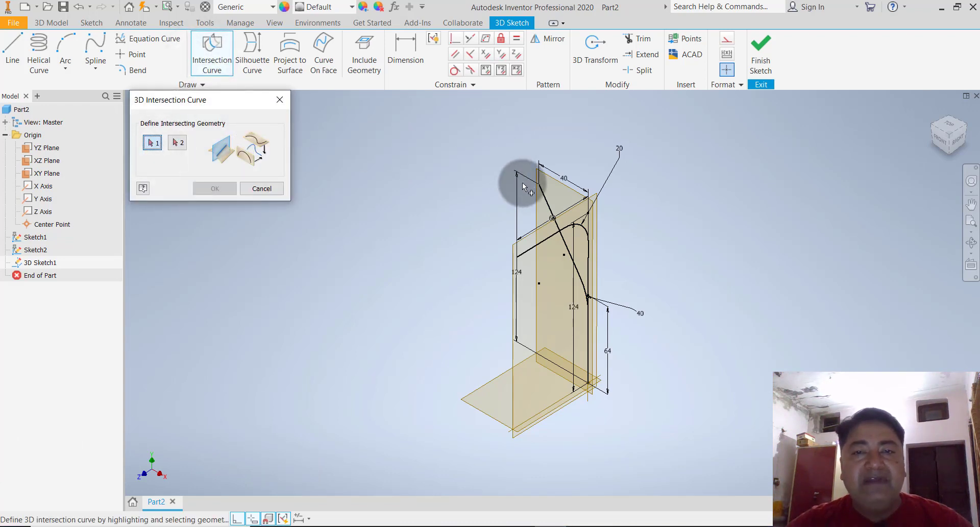
pyautogui.click(543, 197)
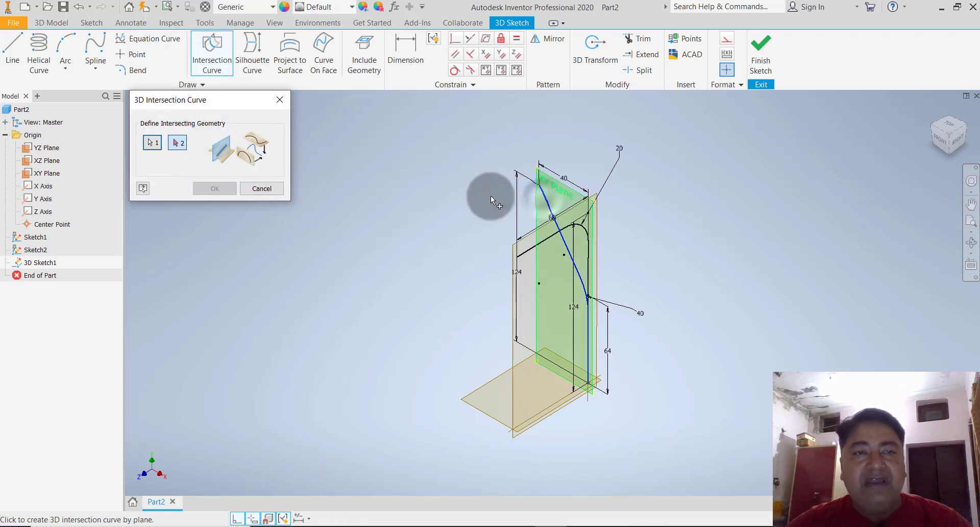
pyautogui.click(176, 145)
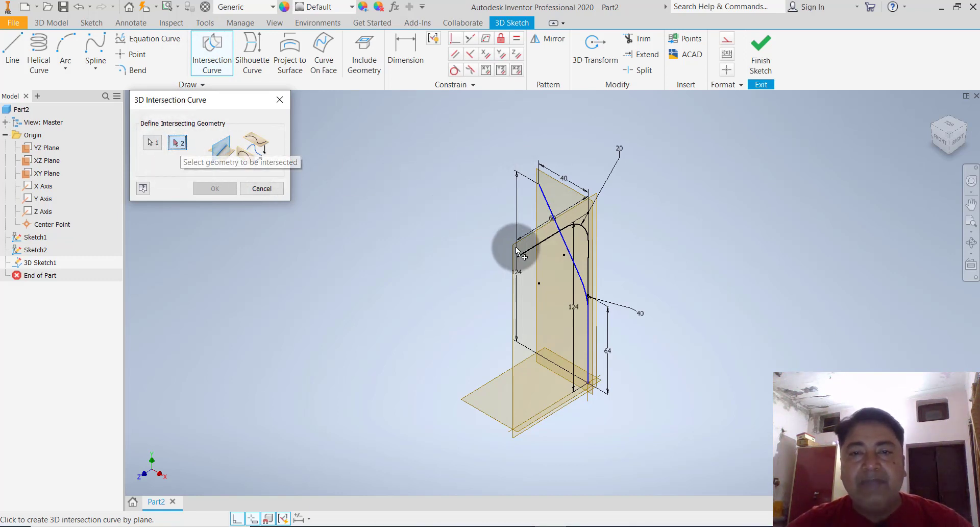
pyautogui.click(535, 250)
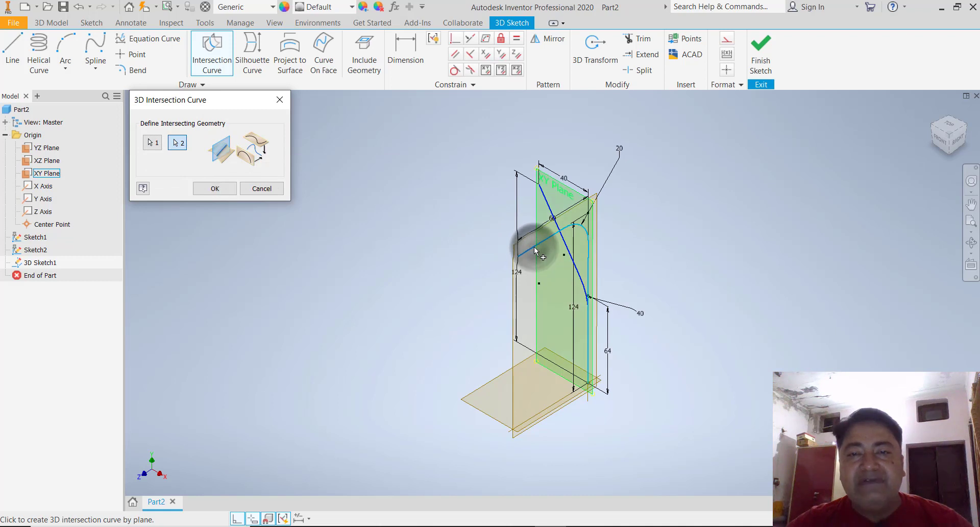
pyautogui.click(212, 188)
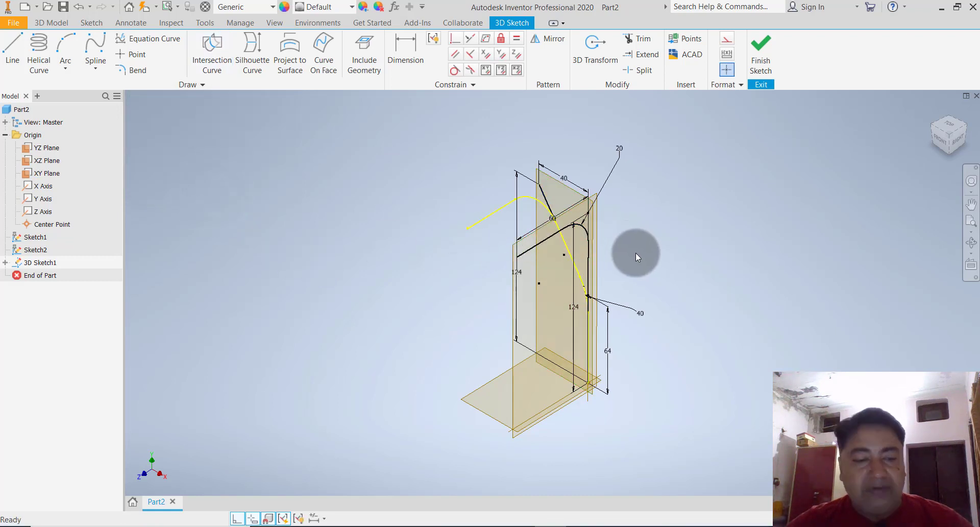
pyautogui.moveTo(660, 255)
pyautogui.keyDown('shift'); pyautogui.mouseDown(button='middle')
pyautogui.moveTo(683, 256)
pyautogui.moveTo(631, 239)
pyautogui.moveTo(675, 251)
pyautogui.moveTo(678, 264)
pyautogui.moveTo(648, 250)
pyautogui.moveTo(630, 254)
pyautogui.mouseUp(button='middle'); pyautogui.keyUp('shift')
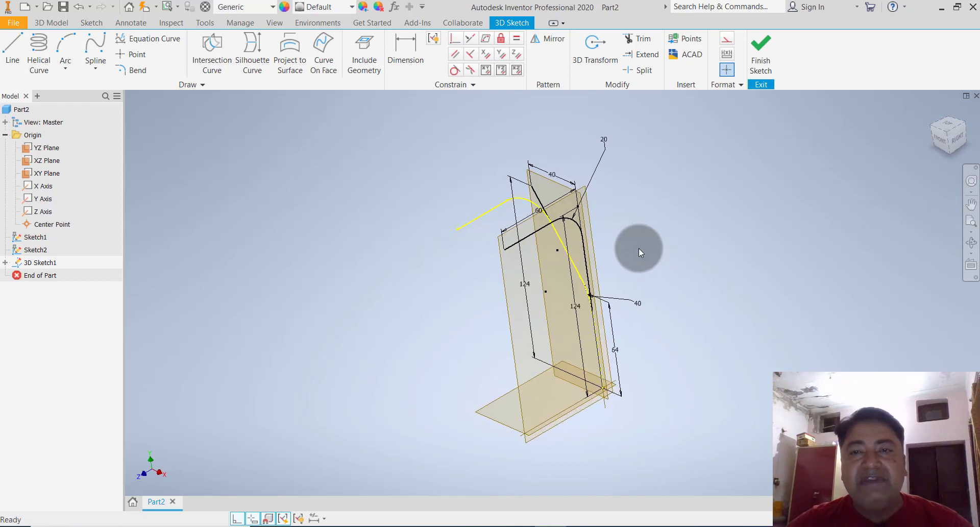
pyautogui.click(761, 49)
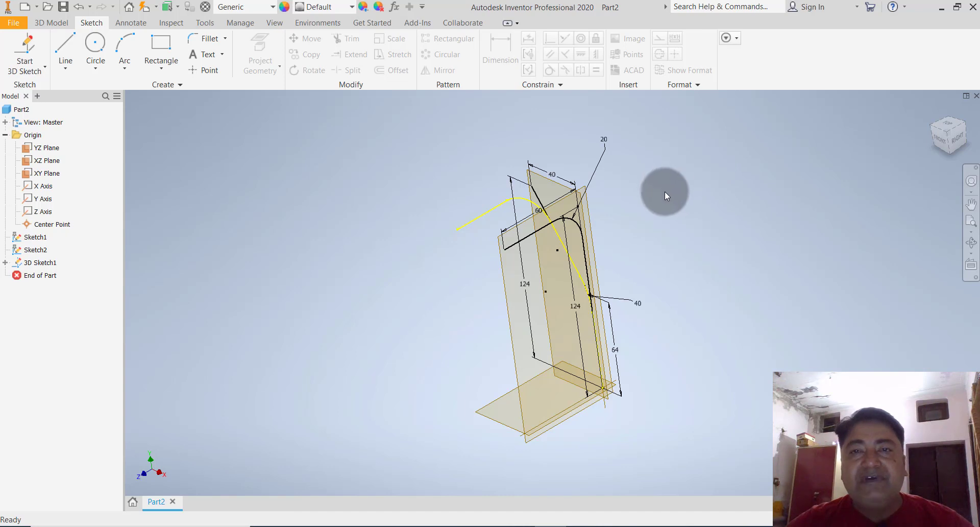
# - Hide both 2D path sketches, Sketch1 and Sketch2
pyautogui.click(51, 23)
pyautogui.moveTo(366, 194); pyautogui.dragTo(380, 198, button='middle')
pyautogui.click(37, 238)
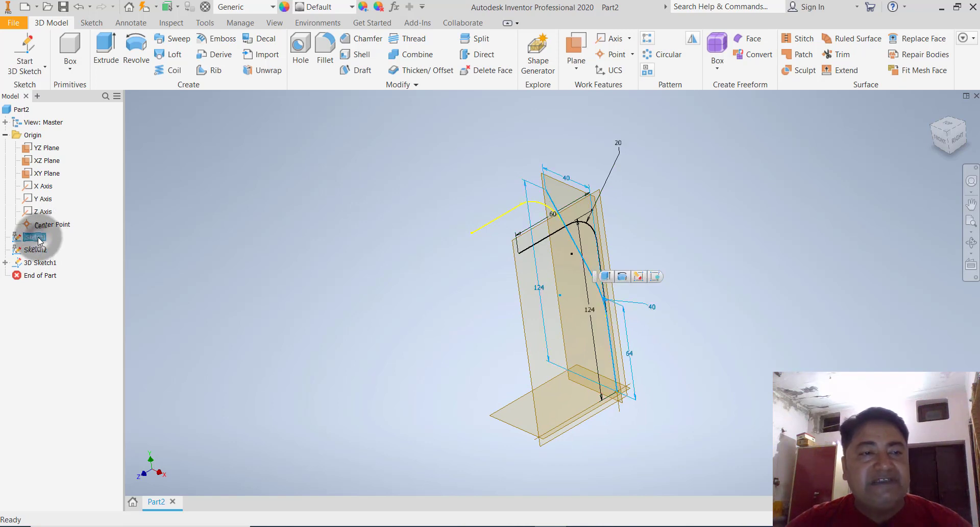
pyautogui.keyDown('ctrl'); pyautogui.click(35, 249); pyautogui.keyUp('ctrl')
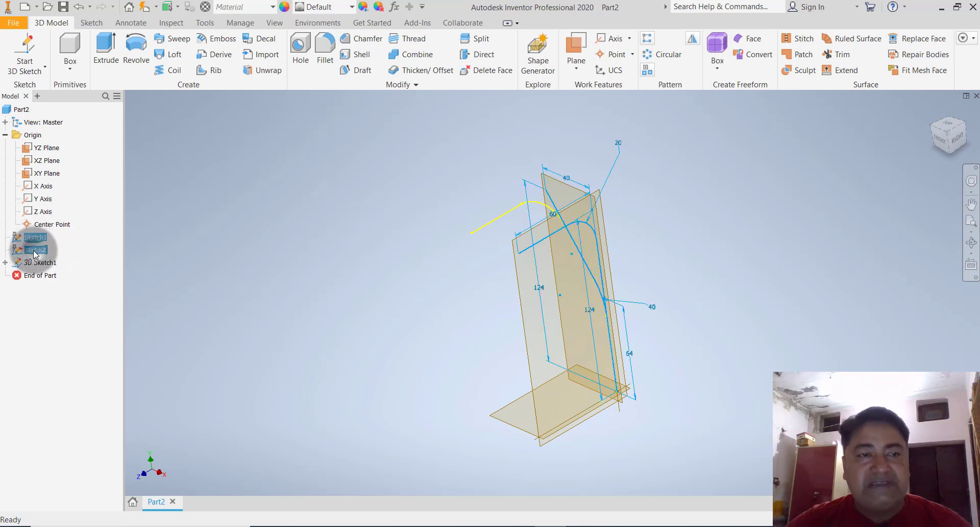
pyautogui.rightClick(33, 250)
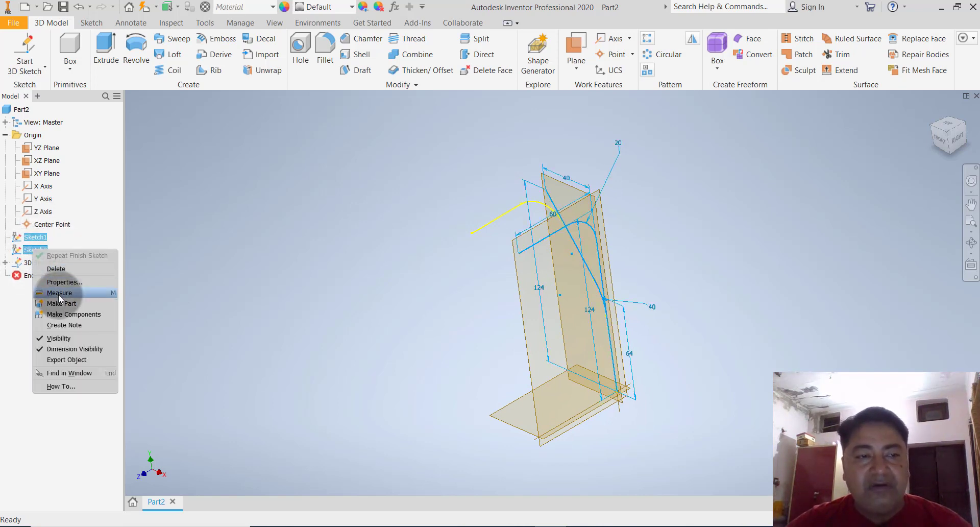
pyautogui.click(58, 338)
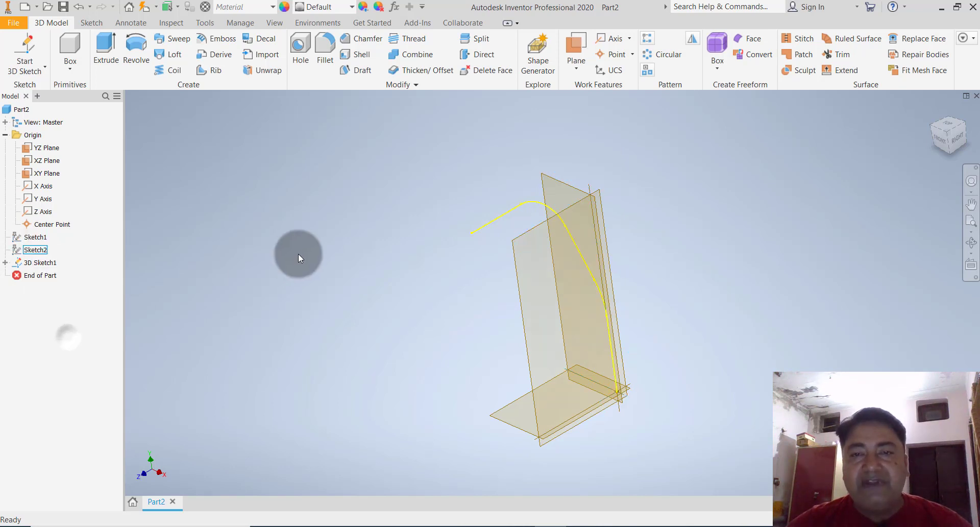
# - Start a new 2D sketch on the XZ plane at the lower end of the 3D path
pyautogui.moveTo(351, 242); pyautogui.dragTo(385, 232)
pyautogui.press('Escape')
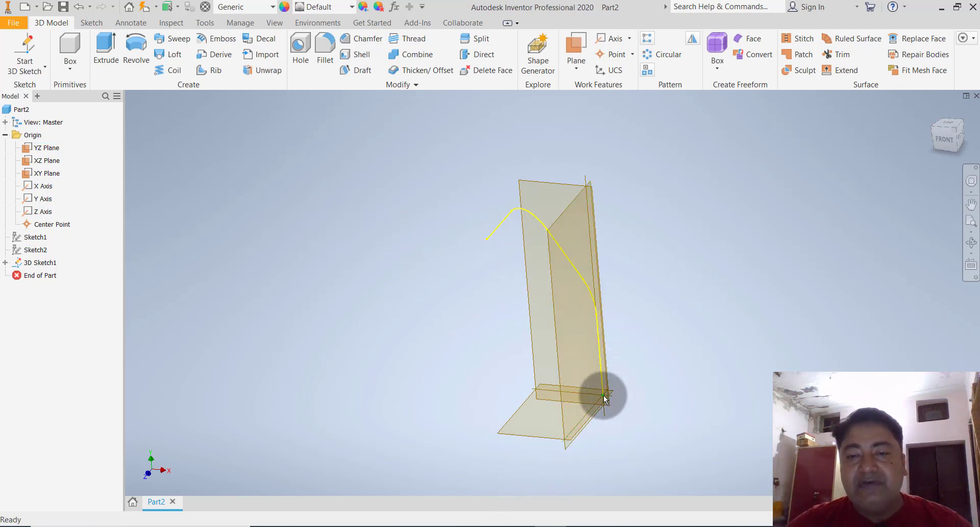
pyautogui.click(45, 67)
pyautogui.click(39, 92)
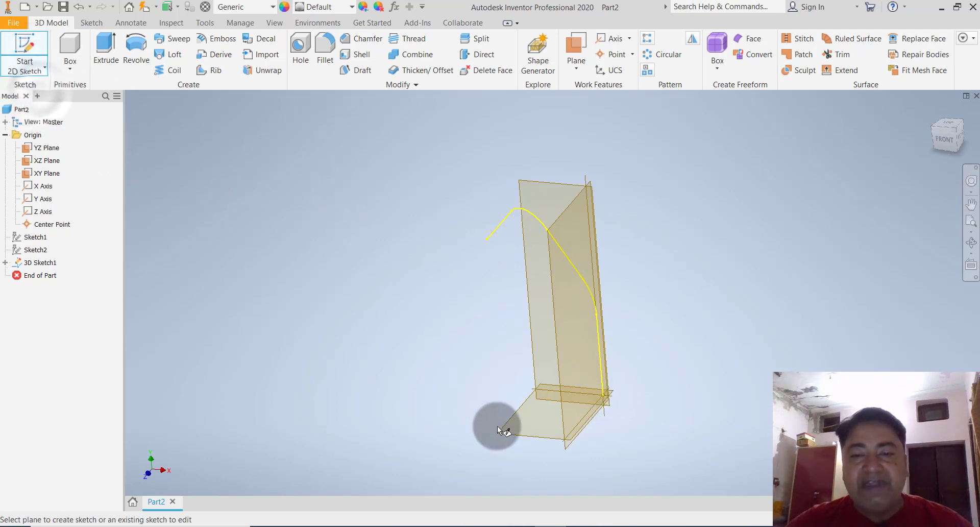
pyautogui.click(520, 432)
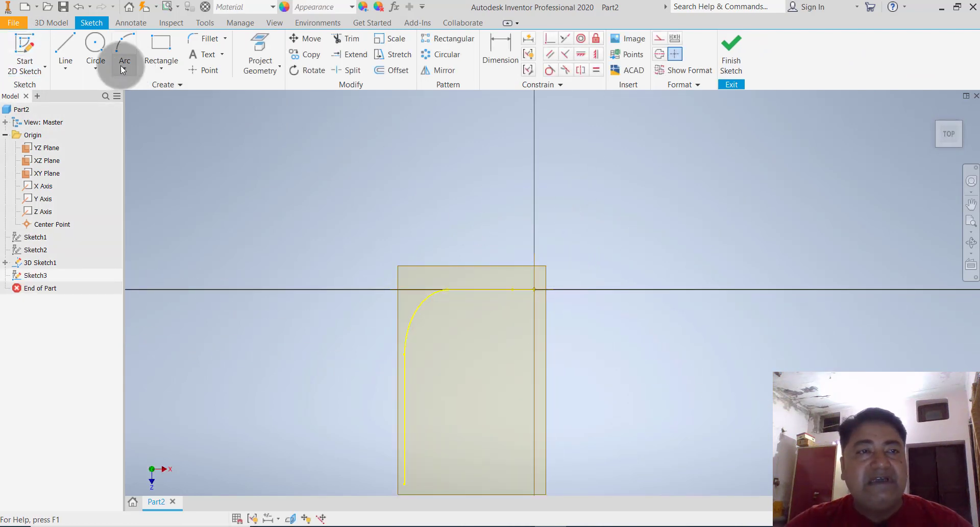
# - Draw a circle centred on the origin at the path's start and dimension its diameter as 30 mm
pyautogui.click(101, 69)
pyautogui.click(107, 88)
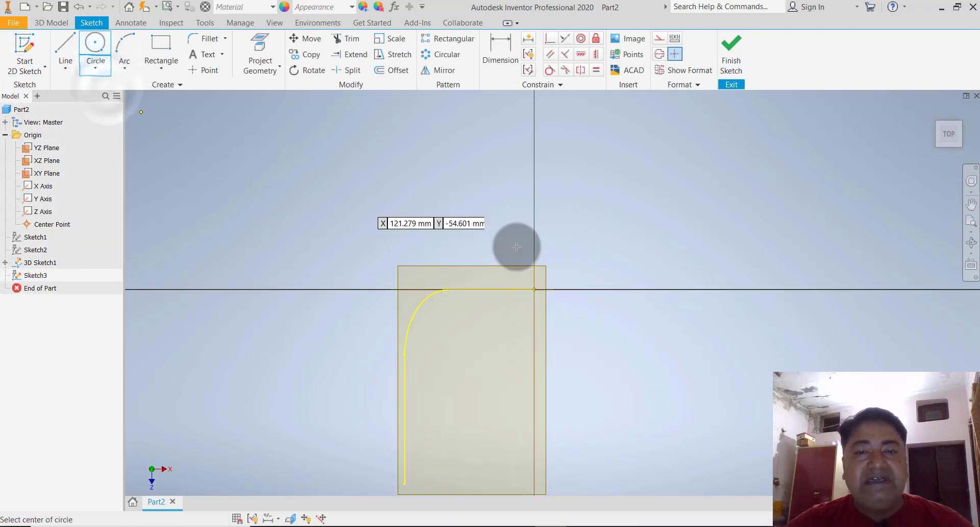
pyautogui.click(534, 289)
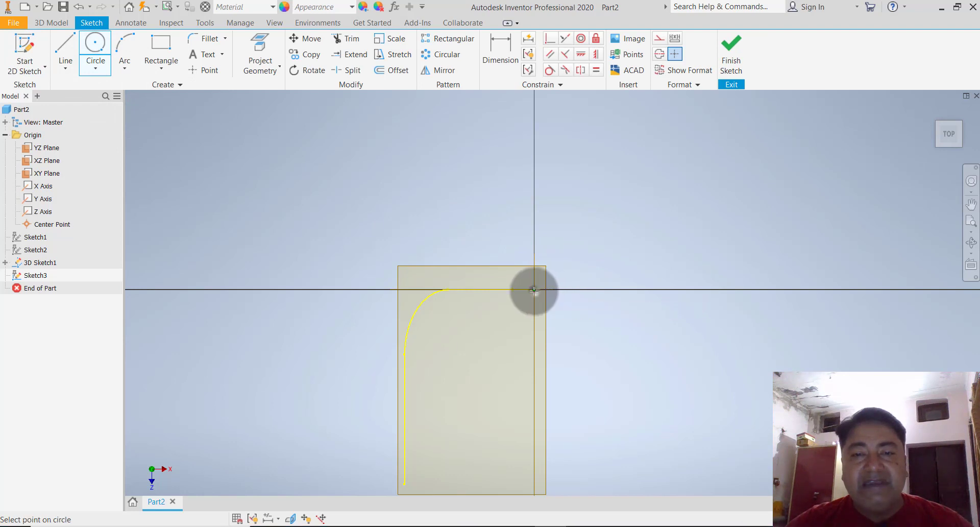
pyautogui.click(556, 264)
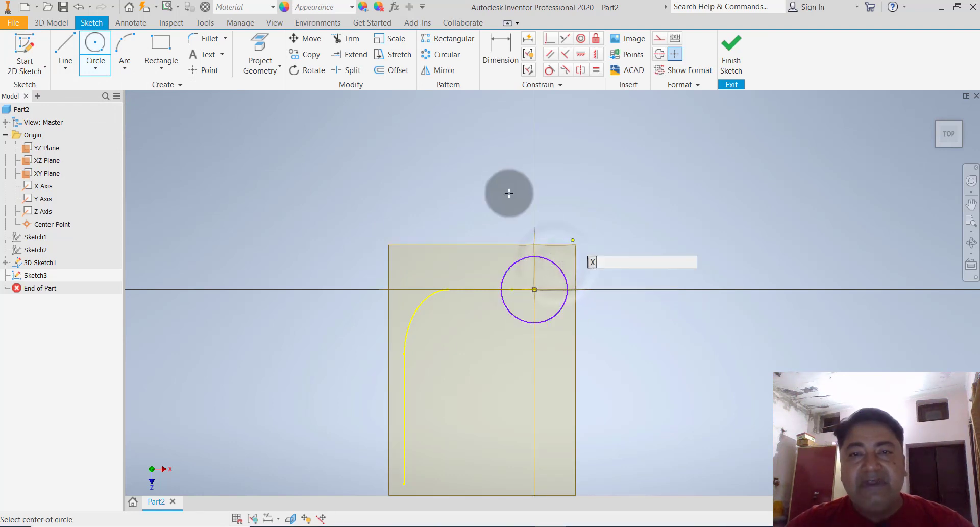
pyautogui.click(504, 59)
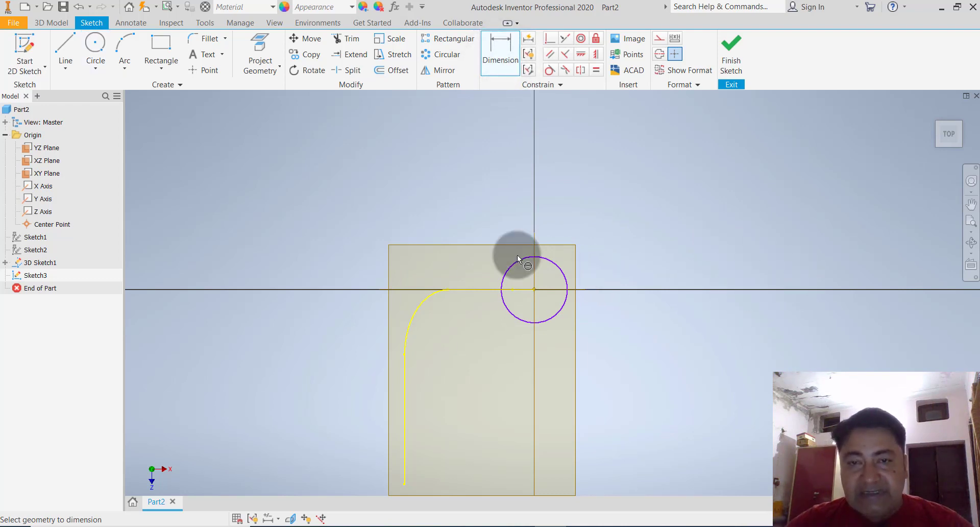
pyautogui.click(556, 266)
pyautogui.click(611, 222)
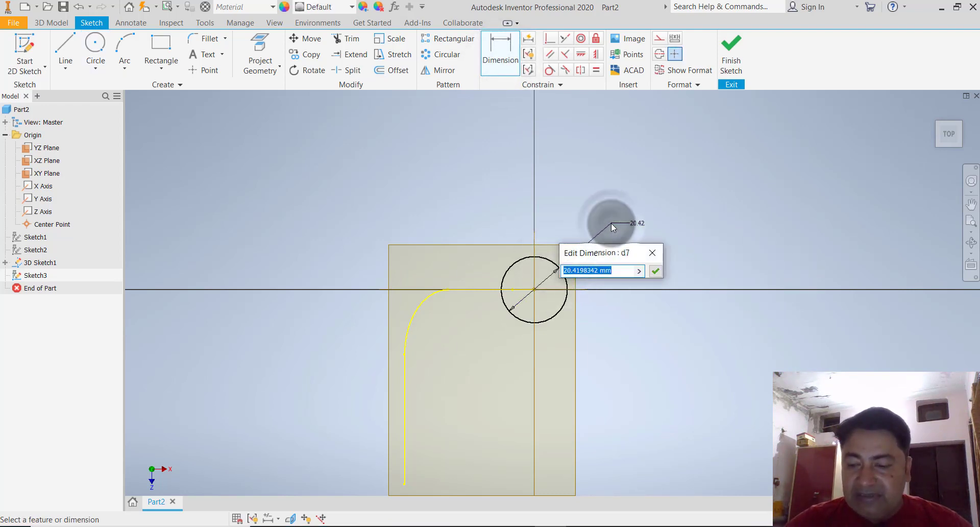
pyautogui.write('30')
pyautogui.press('Return')
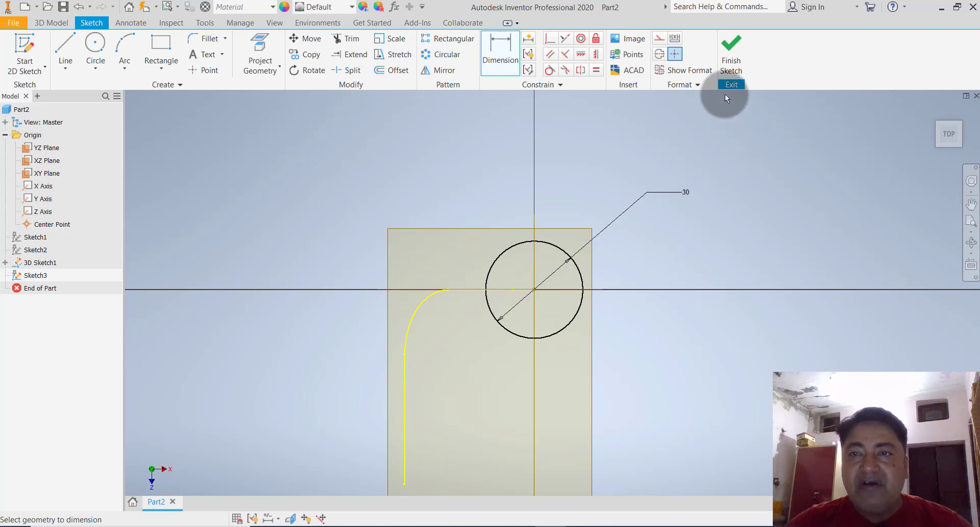
# - Finish the circle sketch and sweep the 30 mm circular profile along the 3D intersection-curve path into a solid
pyautogui.click(731, 54)
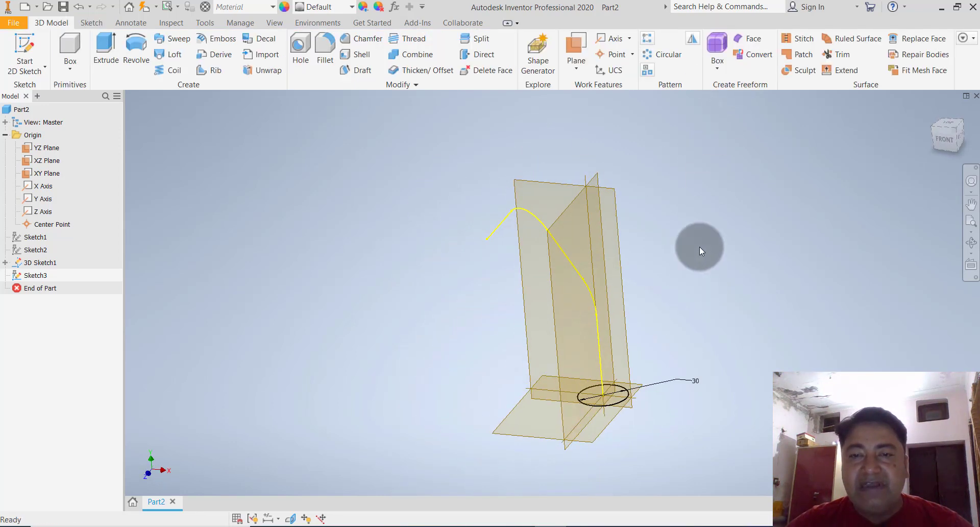
pyautogui.moveTo(699, 226)
pyautogui.keyDown('shift'); pyautogui.mouseDown(button='middle')
pyautogui.moveTo(700, 243)
pyautogui.moveTo(687, 237)
pyautogui.mouseUp(button='middle'); pyautogui.keyUp('shift')
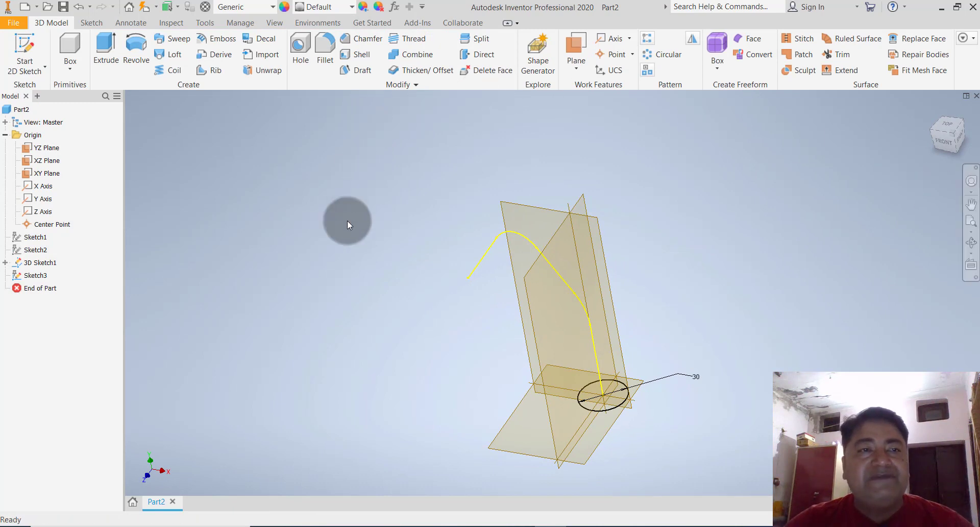
pyautogui.click(179, 38)
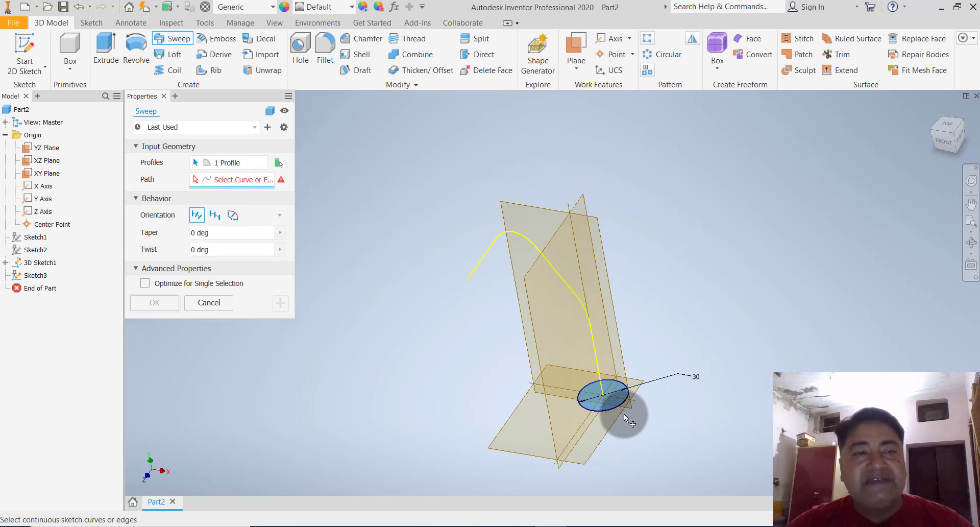
pyautogui.click(594, 333)
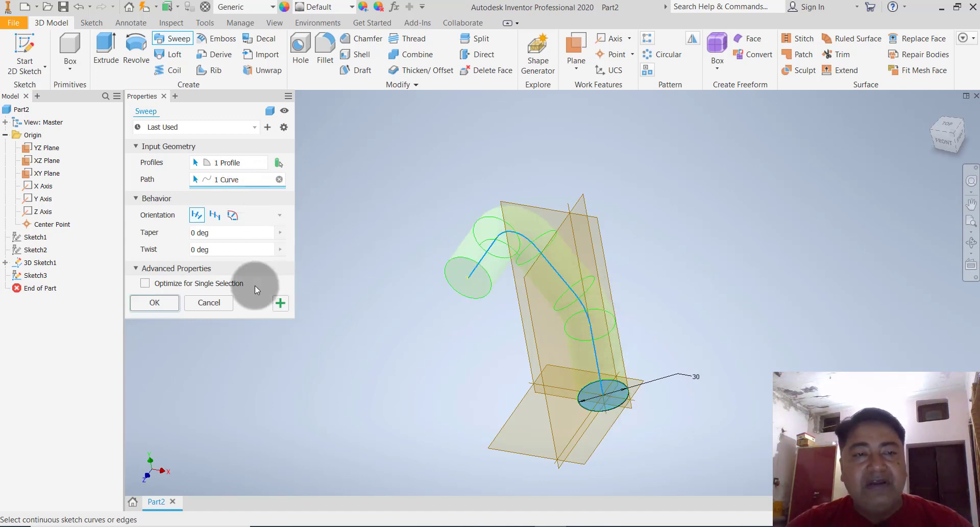
pyautogui.click(160, 304)
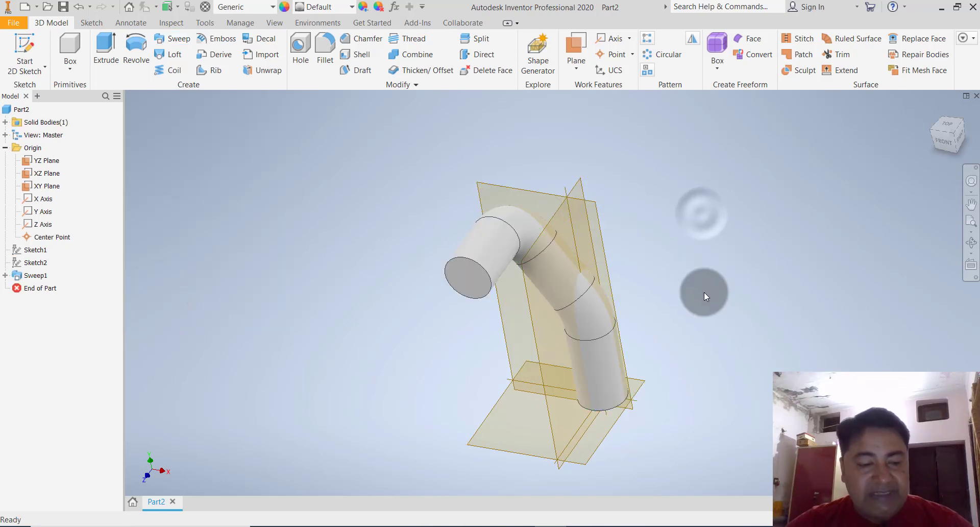
pyautogui.moveTo(703, 292)
pyautogui.keyDown('shift'); pyautogui.mouseDown(button='middle')
pyautogui.moveTo(681, 291)
pyautogui.moveTo(702, 279)
pyautogui.moveTo(684, 277)
pyautogui.moveTo(687, 288)
pyautogui.moveTo(699, 282)
pyautogui.mouseUp(button='middle'); pyautogui.keyUp('shift')
pyautogui.scroll(-3, 699, 279)
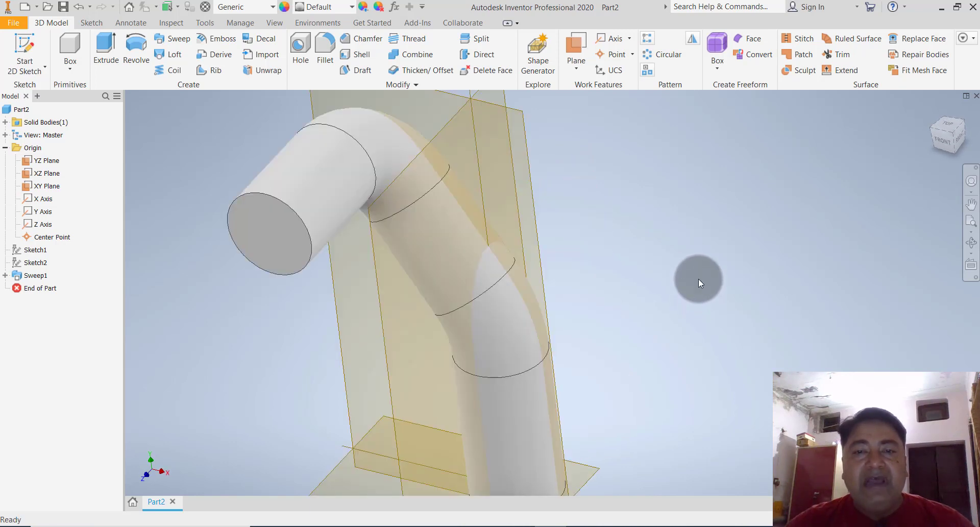
pyautogui.scroll(3, 698, 278)
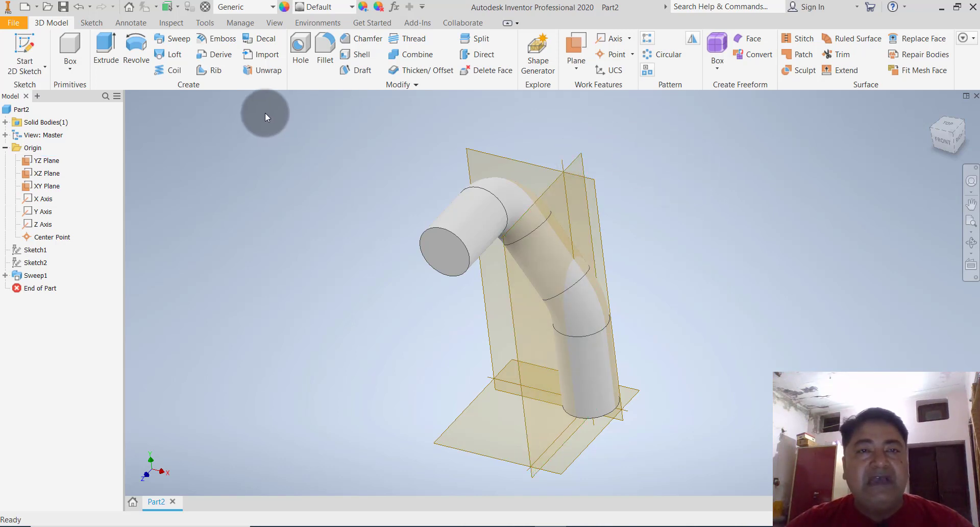
pyautogui.click(36, 276)
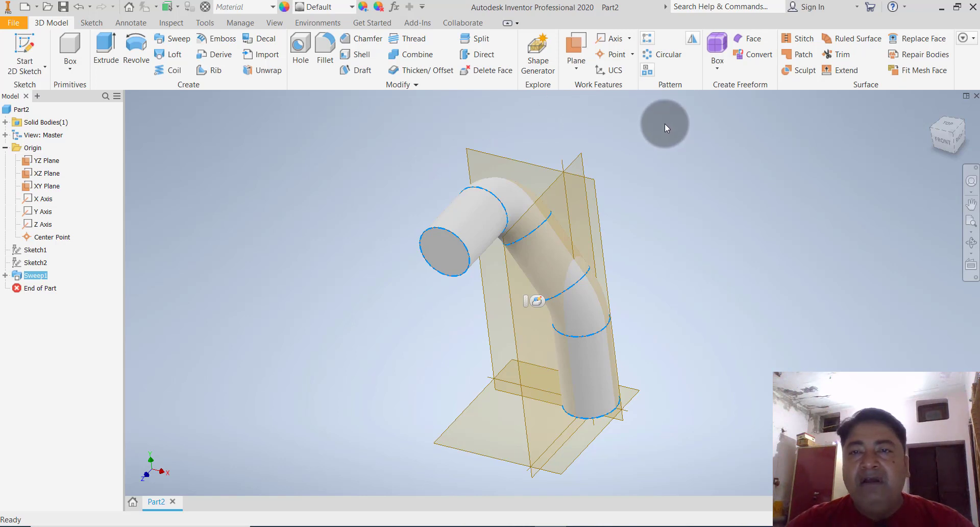
pyautogui.click(416, 84)
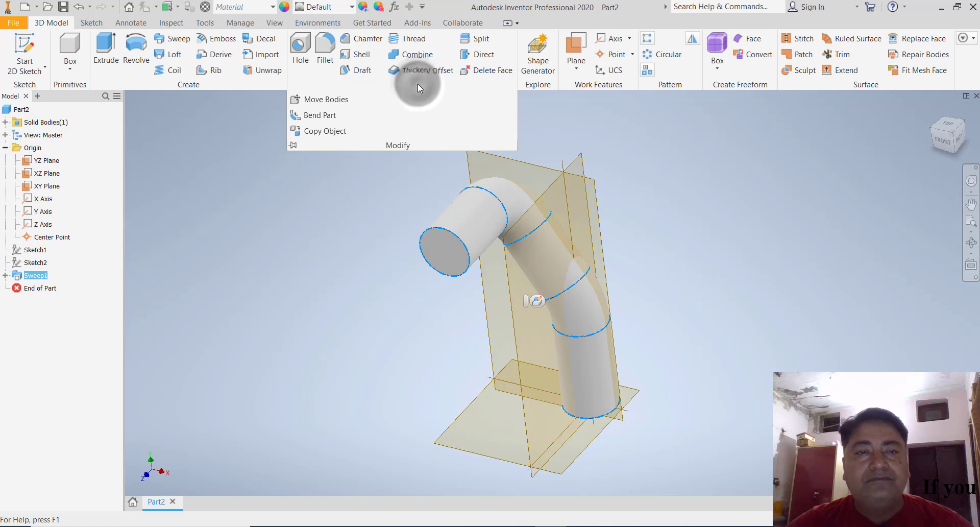
pyautogui.click(652, 146)
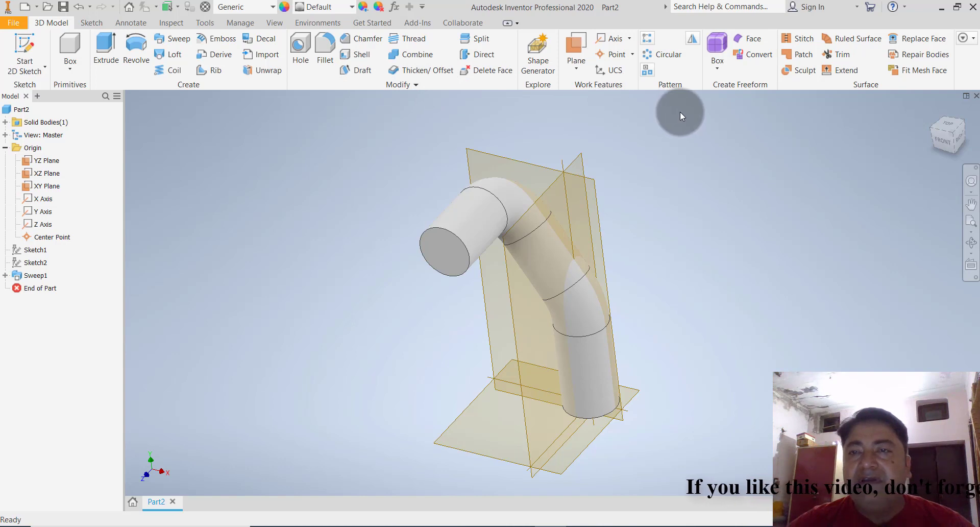
# - Mirror the swept pipe feature about the YZ plane to form a second branch
pyautogui.click(692, 41)
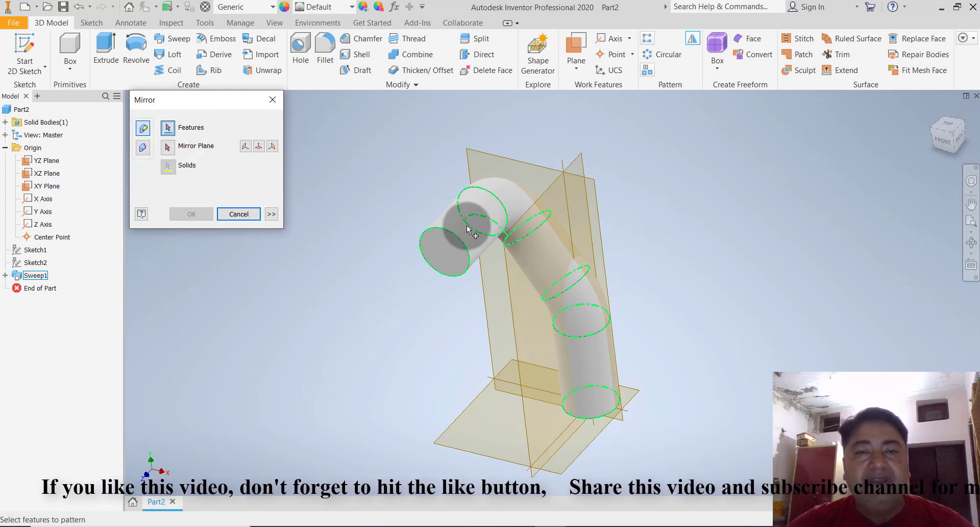
pyautogui.click(29, 275)
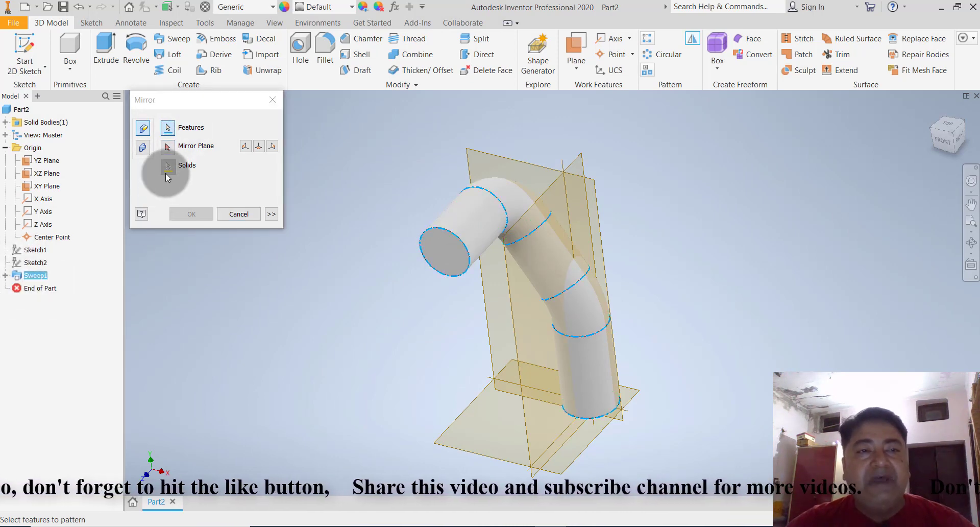
pyautogui.click(167, 147)
pyautogui.click(169, 148)
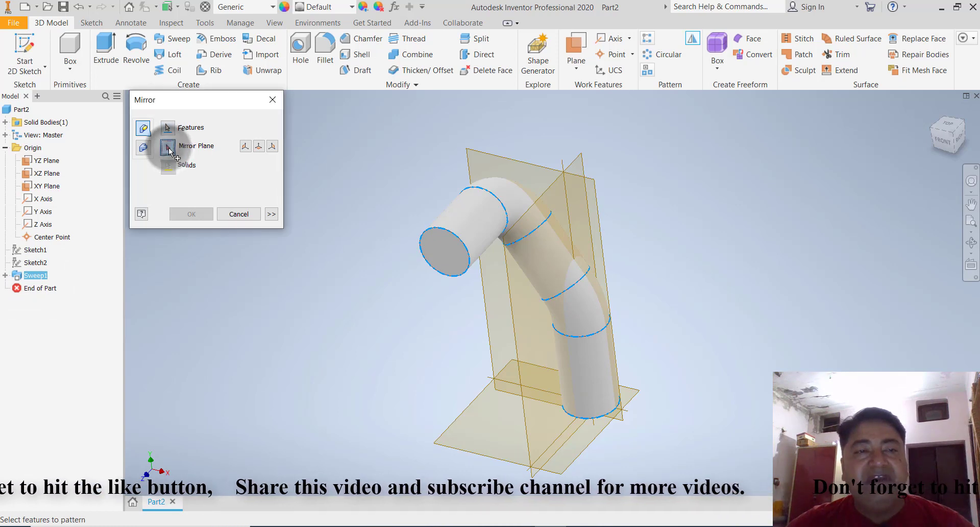
pyautogui.click(578, 156)
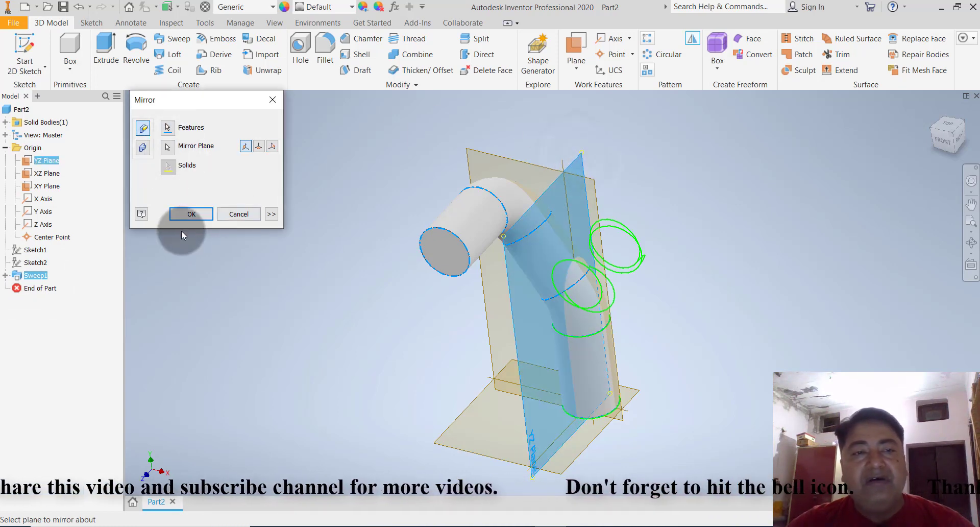
pyautogui.click(186, 215)
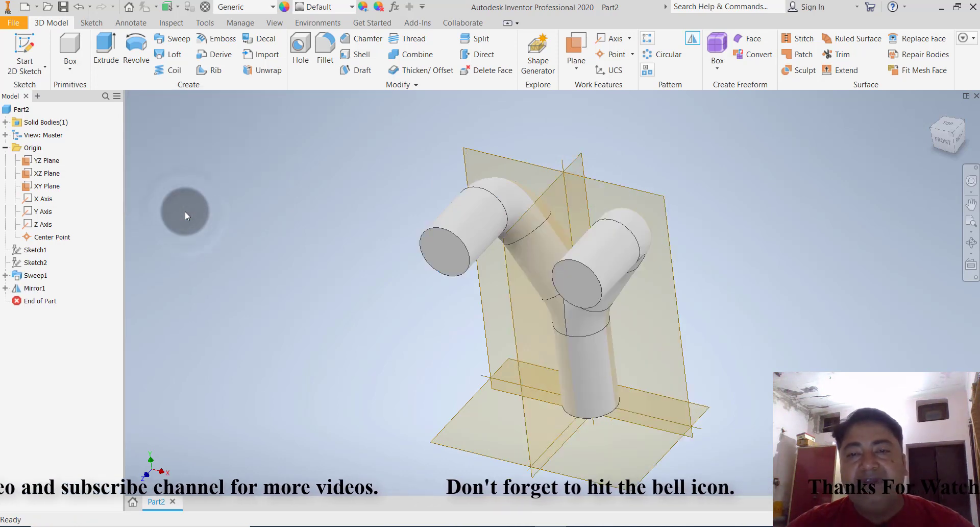
# - Start an inside Shell on the branched pipe body with a wall thickness of 3 mm
pyautogui.keyDown('shift'); pyautogui.moveTo(291, 227); pyautogui.dragTo(264, 217, button='middle'); pyautogui.keyUp('shift')
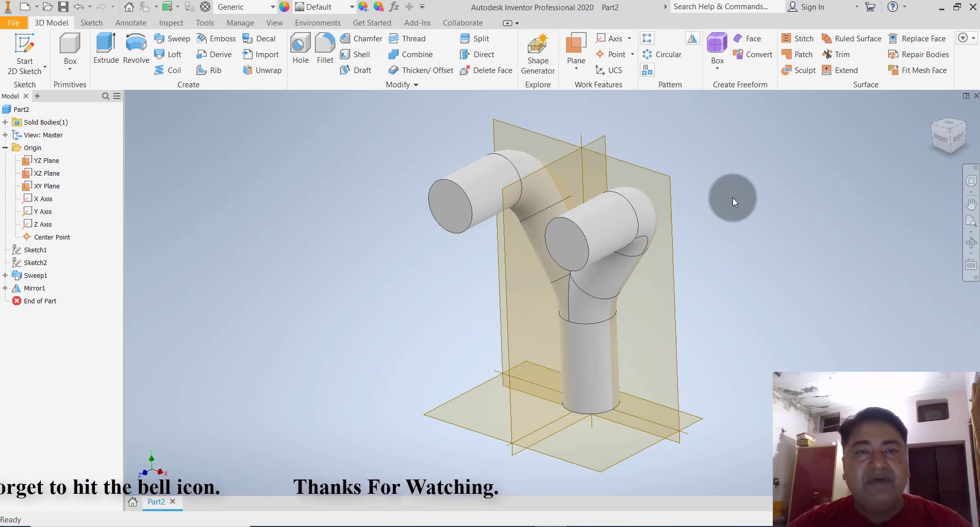
pyautogui.click(355, 54)
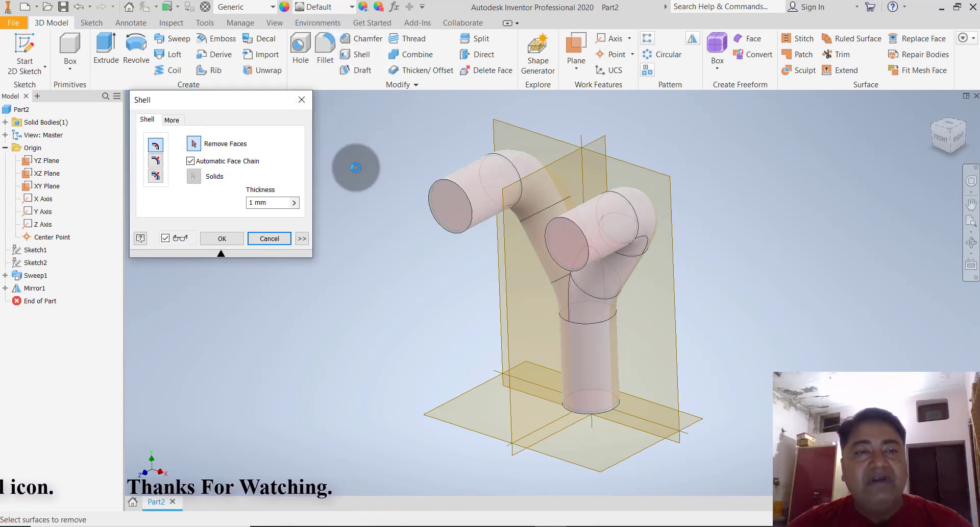
pyautogui.click(205, 150)
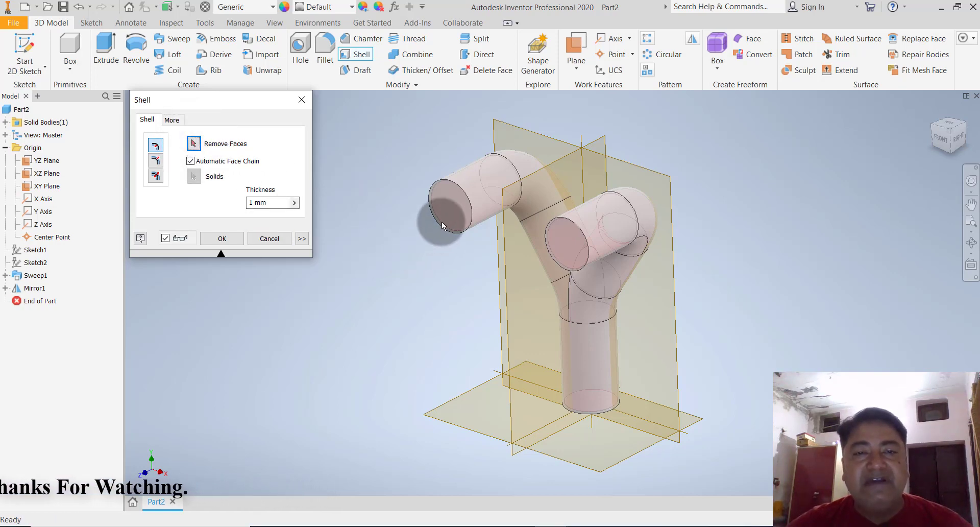
pyautogui.moveTo(444, 286)
pyautogui.mouseDown(button='middle')
pyautogui.moveTo(443, 274)
pyautogui.moveTo(443, 284)
pyautogui.mouseUp(button='middle')
pyautogui.click(269, 203)
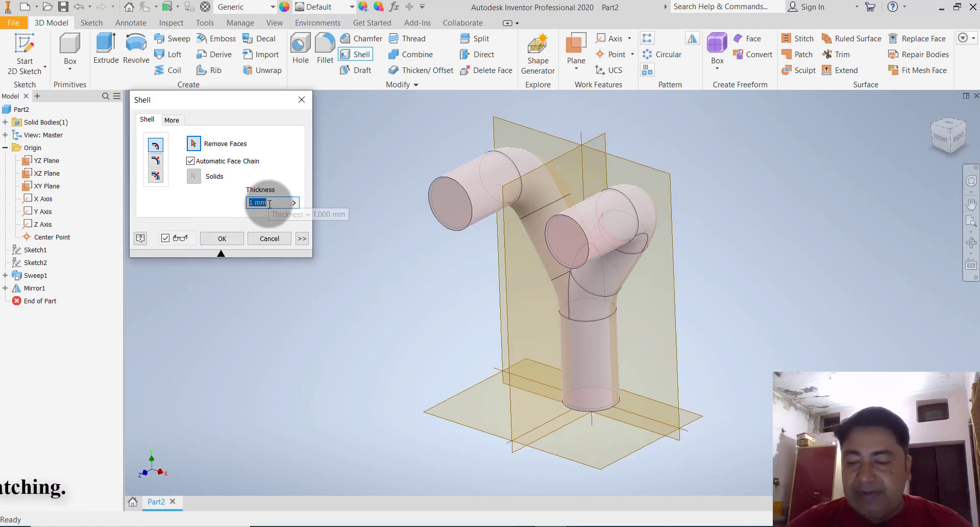
pyautogui.write('3')
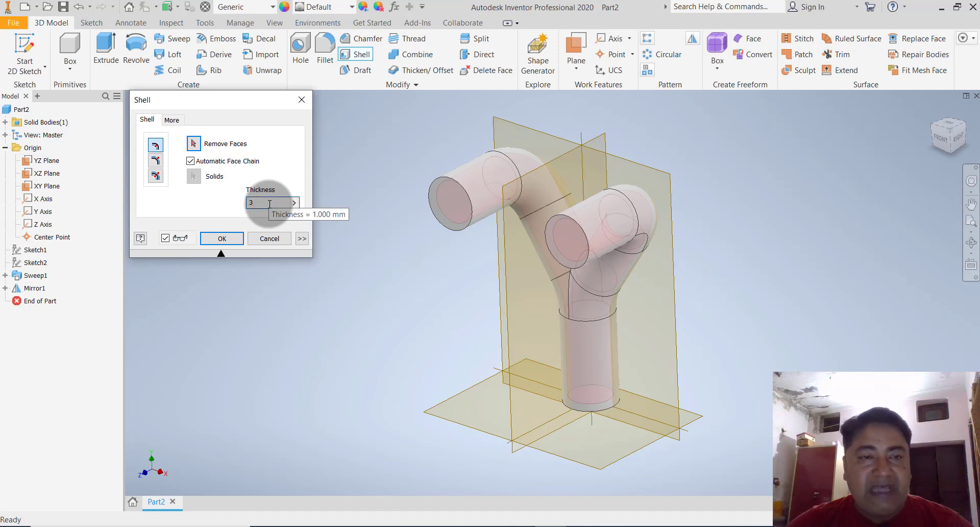
pyautogui.click(356, 185)
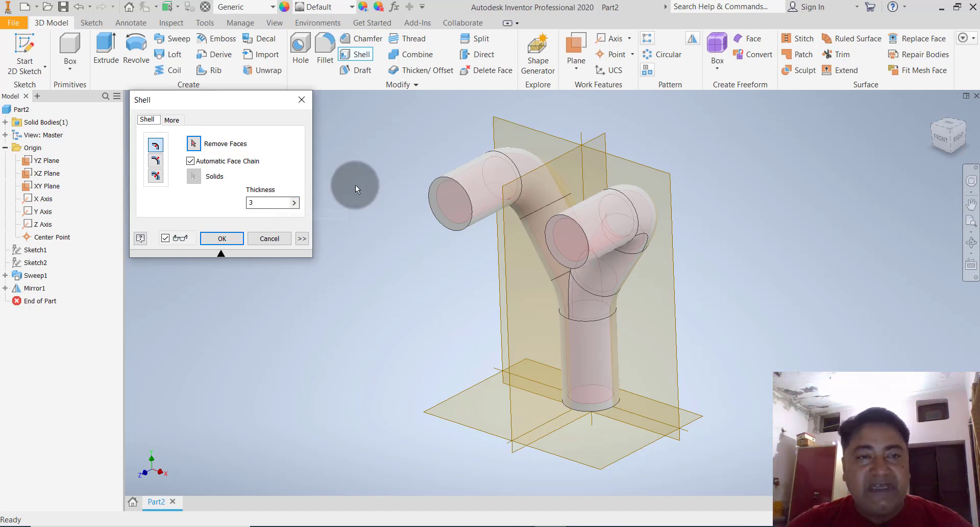
# - Remove the two upper branch end faces and the lower pipe end face, and complete the shell
pyautogui.click(194, 144)
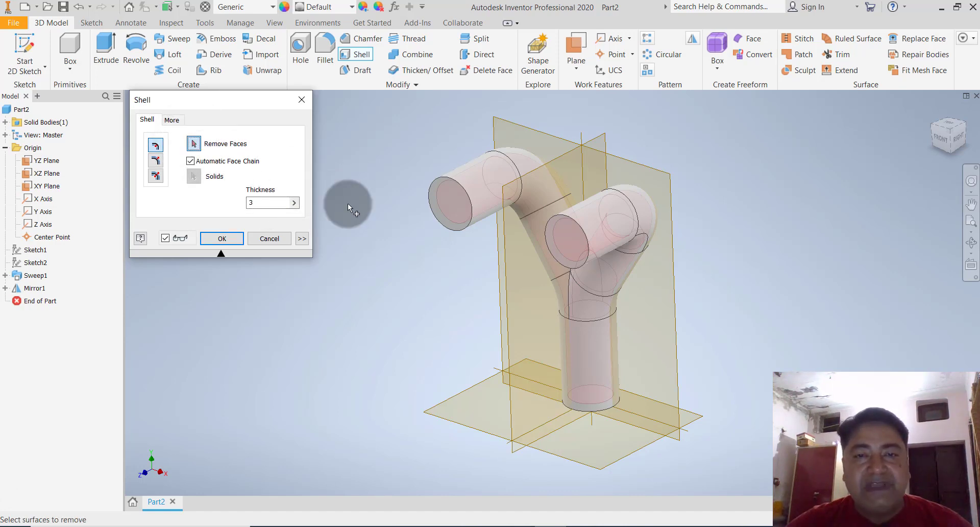
pyautogui.click(445, 204)
pyautogui.click(447, 203)
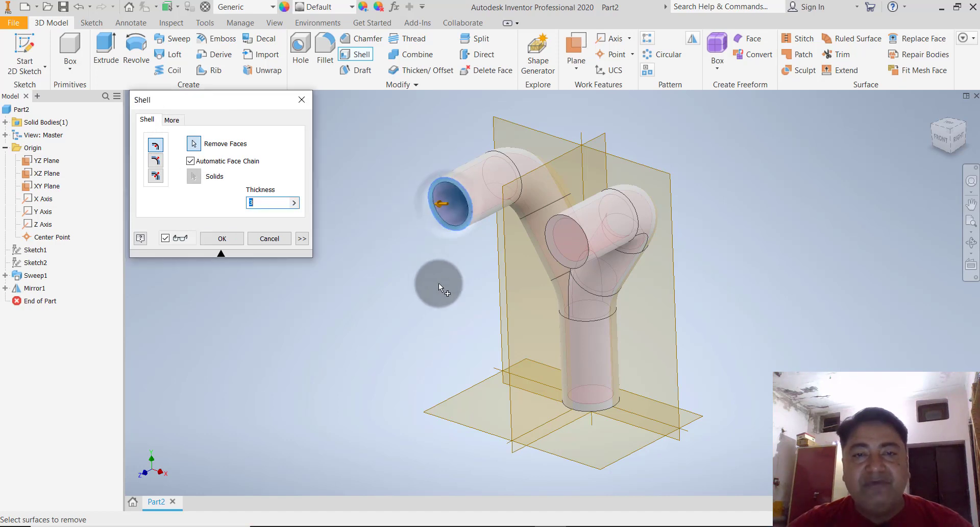
pyautogui.click(592, 252)
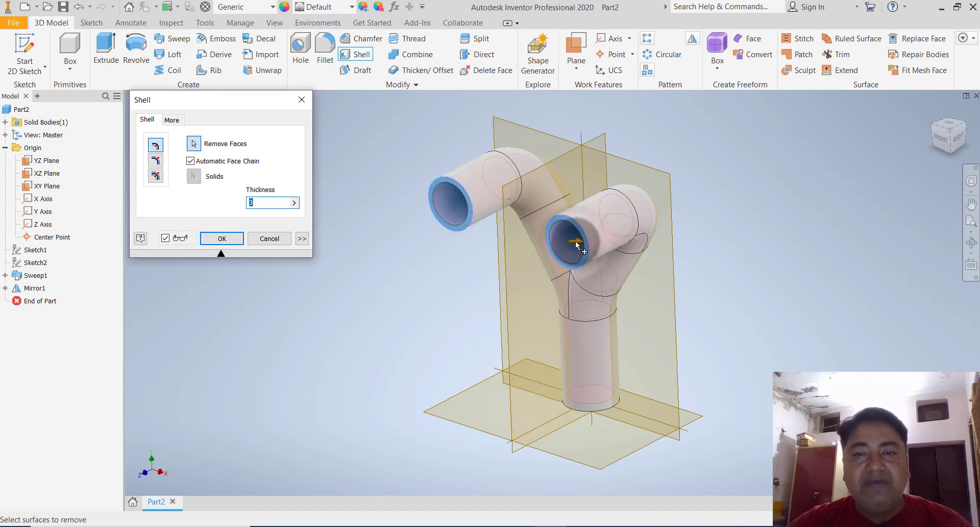
pyautogui.moveTo(711, 322); pyautogui.dragTo(702, 298, button='middle')
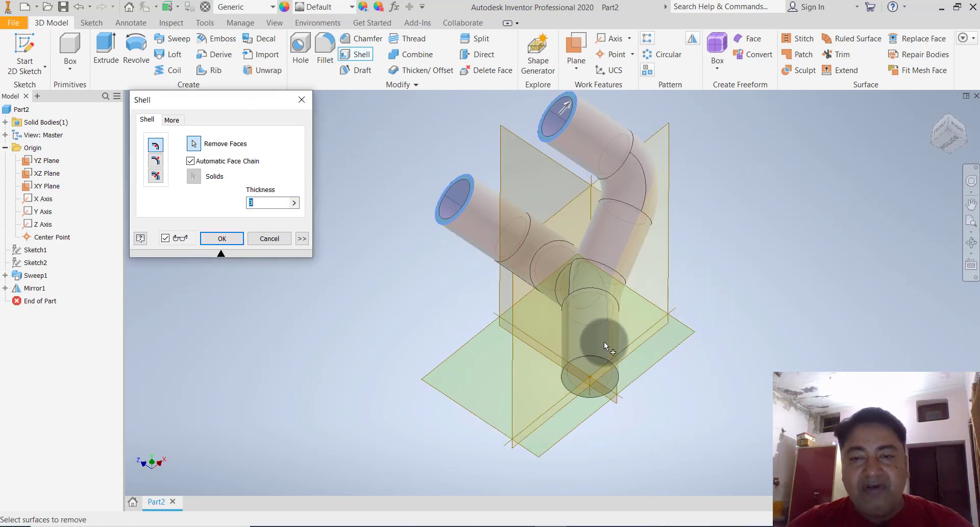
pyautogui.click(601, 368)
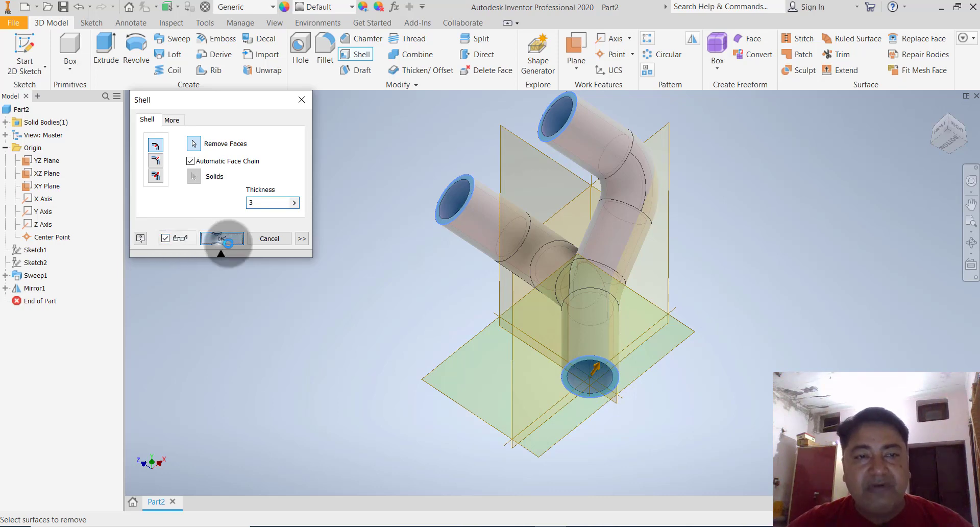
pyautogui.click(220, 238)
# - Fillet the outer junction edge between the two mirrored branches with a 15 mm radius
pyautogui.keyDown('shift'); pyautogui.moveTo(293, 283); pyautogui.dragTo(361, 376, button='middle'); pyautogui.keyUp('shift')
pyautogui.scroll(2, 361, 372)
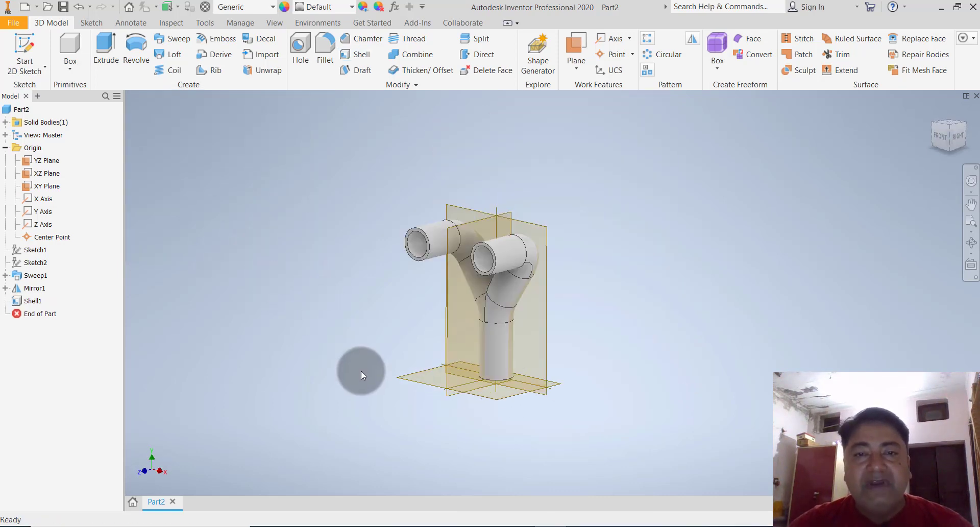
pyautogui.keyDown('shift'); pyautogui.moveTo(580, 331); pyautogui.dragTo(545, 311, button='middle'); pyautogui.keyUp('shift')
pyautogui.scroll(-3, 525, 244)
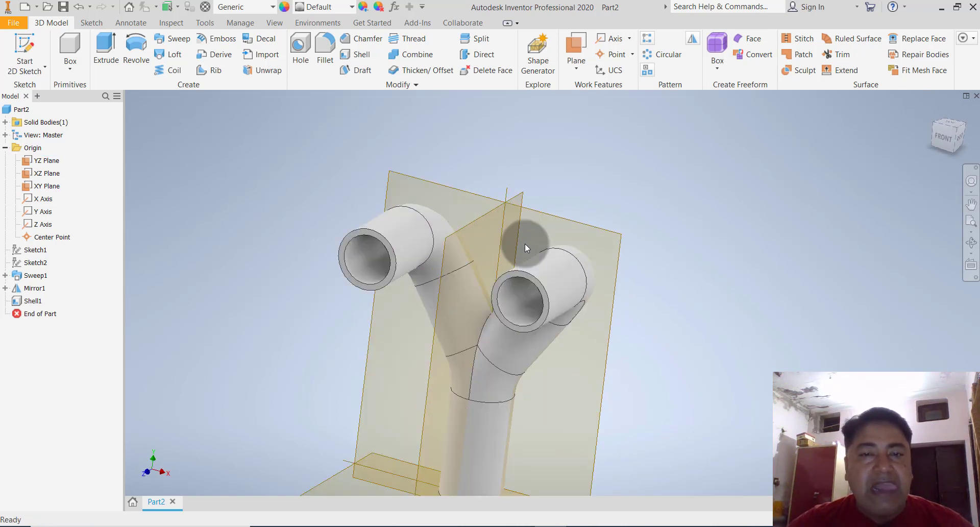
pyautogui.scroll(3, 525, 243)
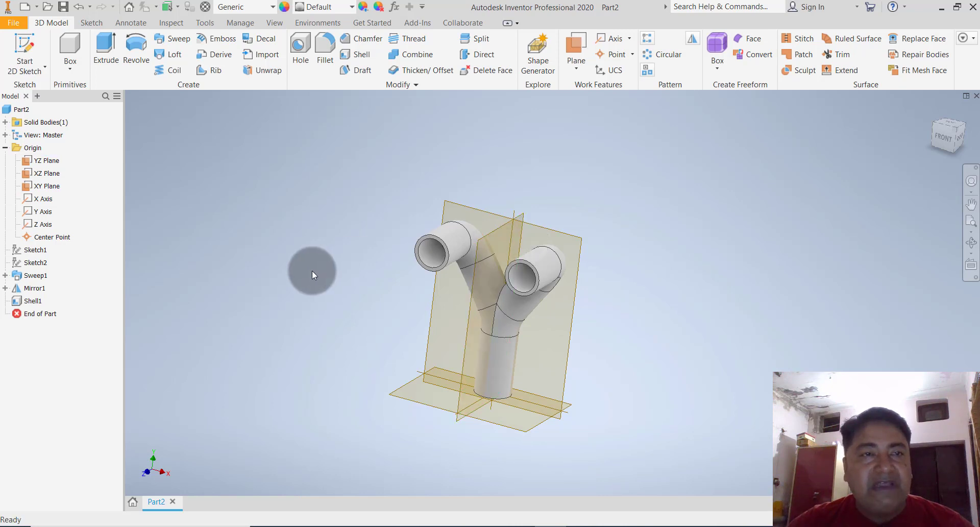
pyautogui.click(324, 57)
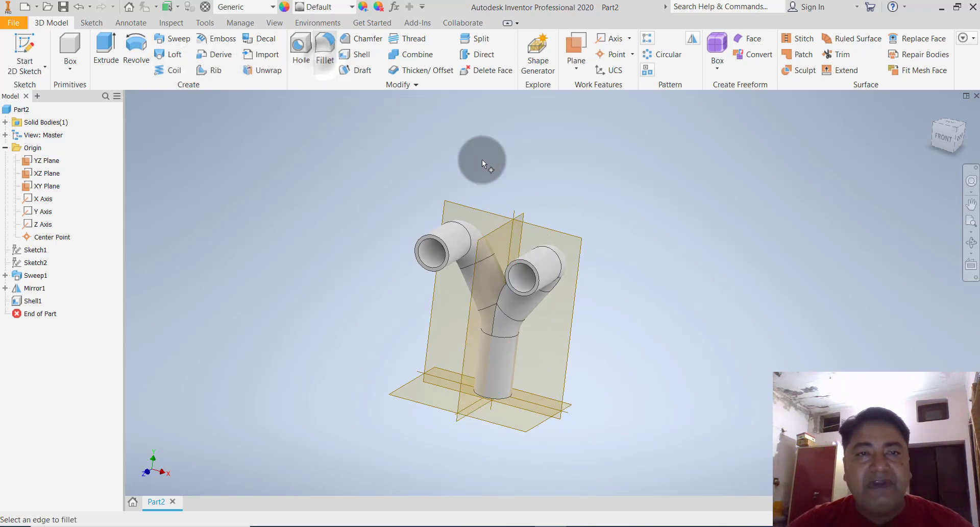
pyautogui.click(501, 298)
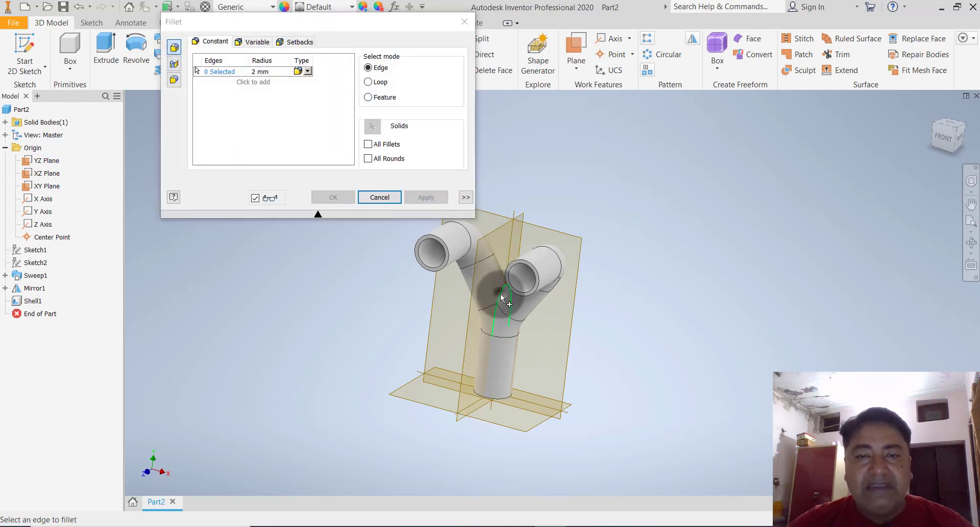
pyautogui.click(260, 72)
pyautogui.write('15')
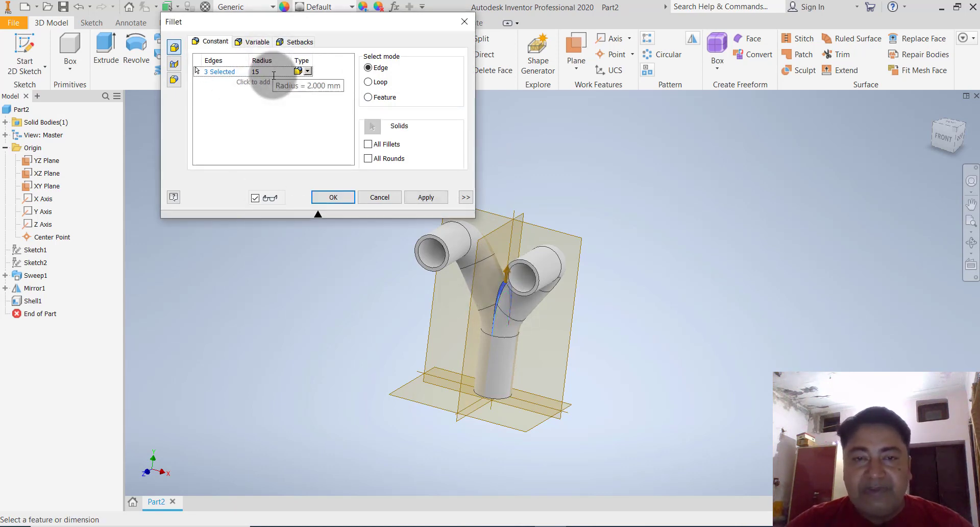
pyautogui.click(421, 198)
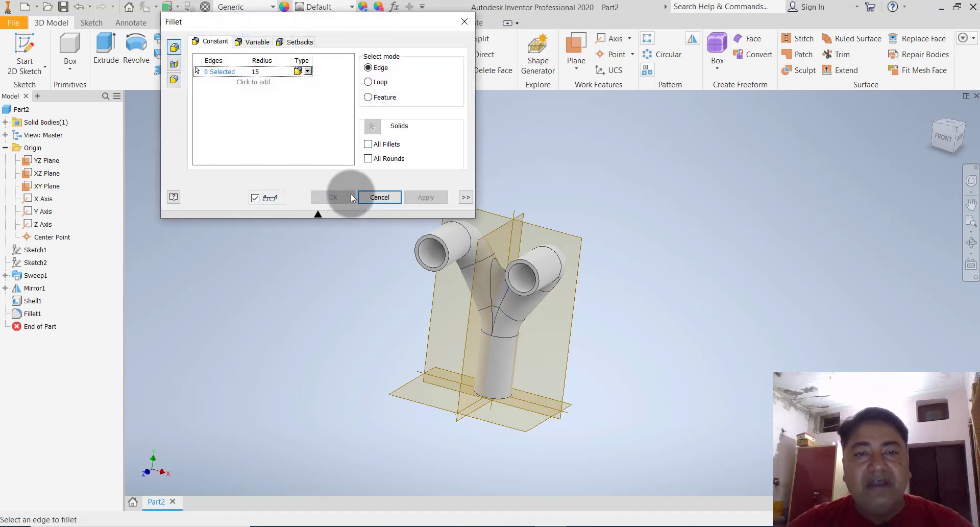
pyautogui.click(380, 197)
pyautogui.moveTo(581, 210)
pyautogui.keyDown('shift'); pyautogui.mouseDown(button='middle')
pyautogui.moveTo(601, 221)
pyautogui.moveTo(583, 213)
pyautogui.mouseUp(button='middle'); pyautogui.keyUp('shift')
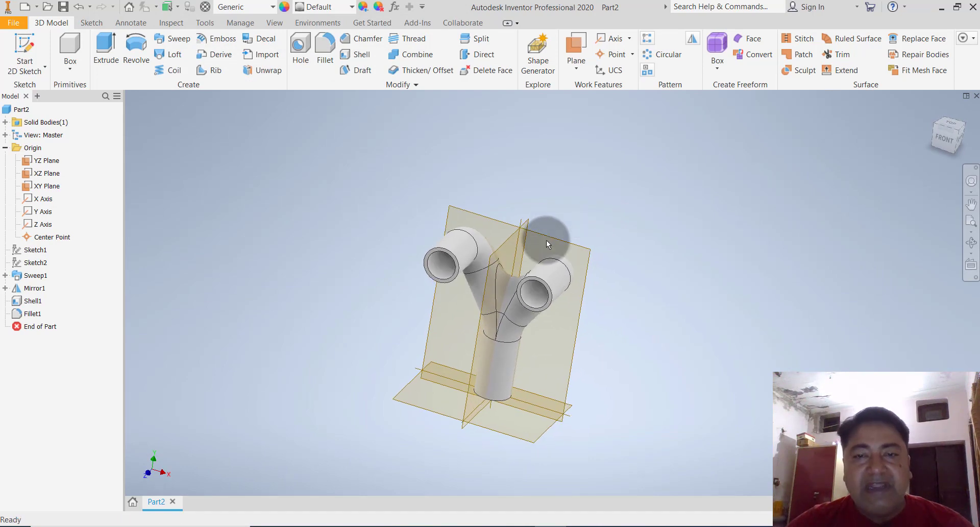
pyautogui.keyDown('shift'); pyautogui.moveTo(546, 240); pyautogui.dragTo(559, 180, button='middle'); pyautogui.keyUp('shift')
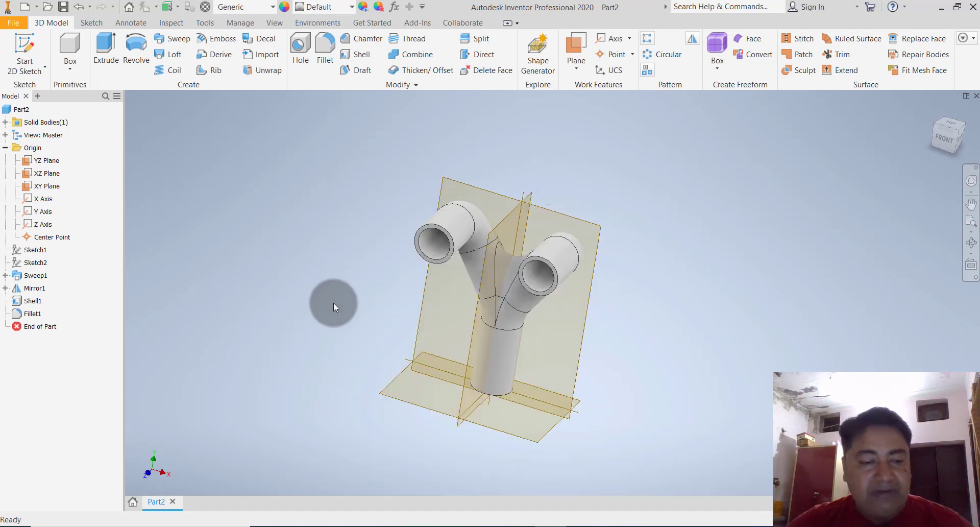
# - Start a 2D sketch on the flat end face of the left upper branch
pyautogui.keyDown('shift'); pyautogui.moveTo(333, 302); pyautogui.dragTo(310, 288, button='middle'); pyautogui.keyUp('shift')
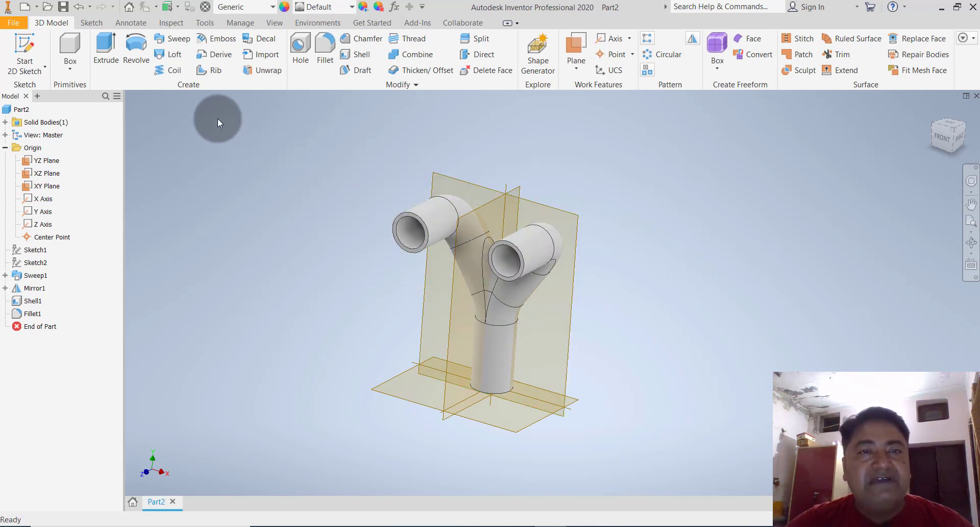
pyautogui.click(111, 66)
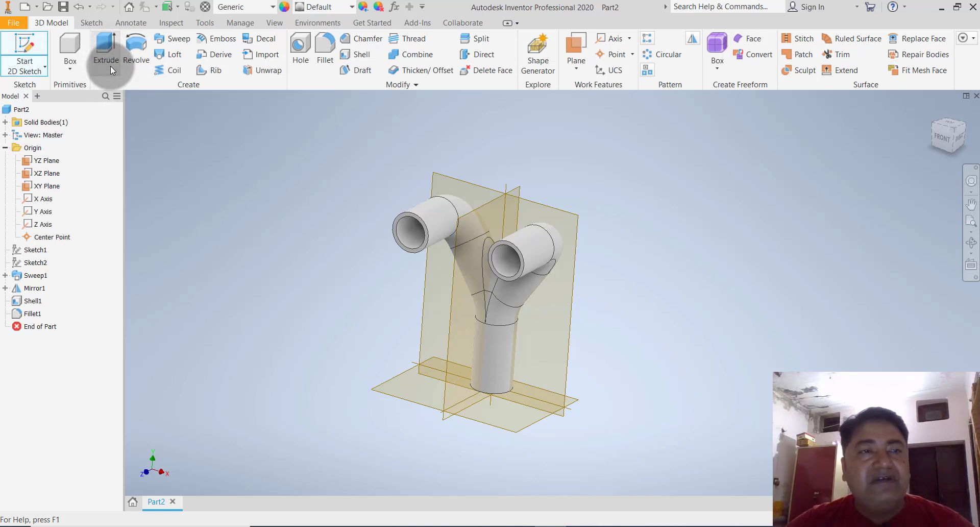
pyautogui.click(110, 66)
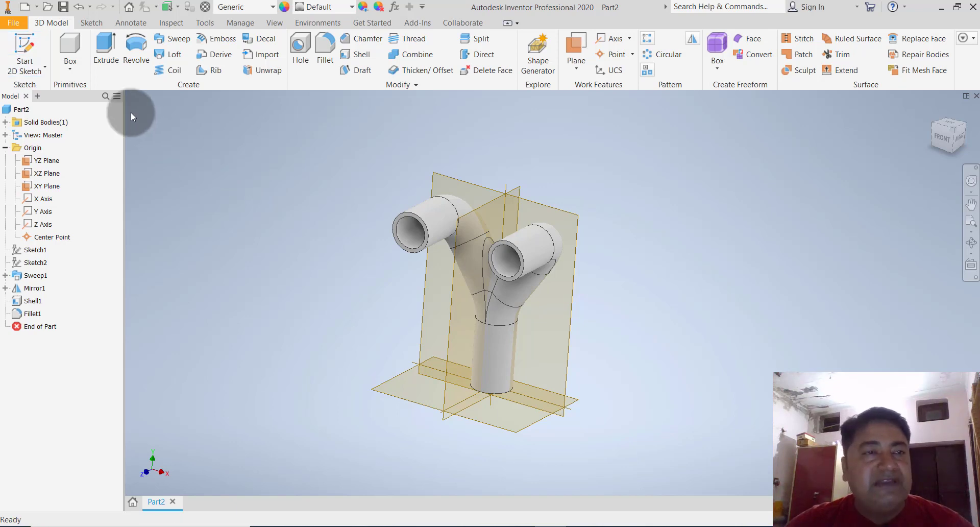
pyautogui.click(38, 70)
pyautogui.click(38, 90)
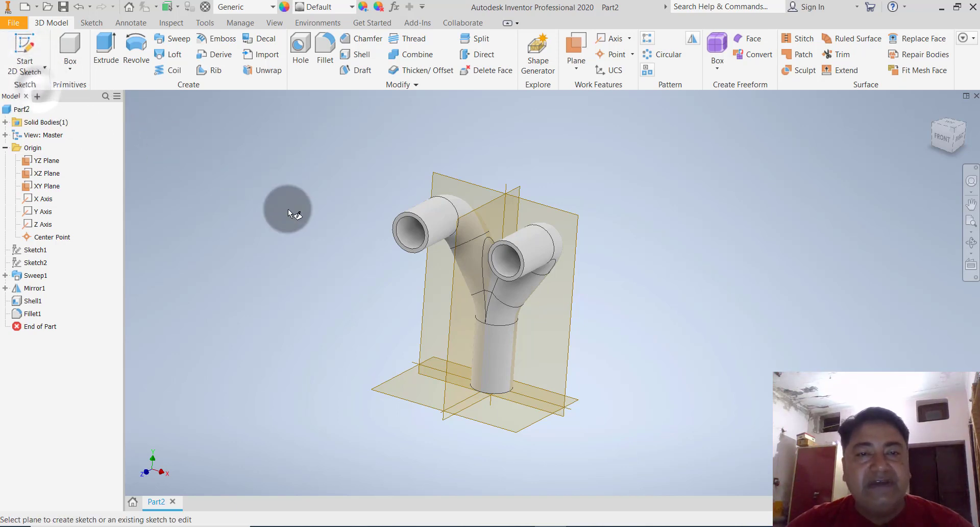
pyautogui.scroll(5, 416, 252)
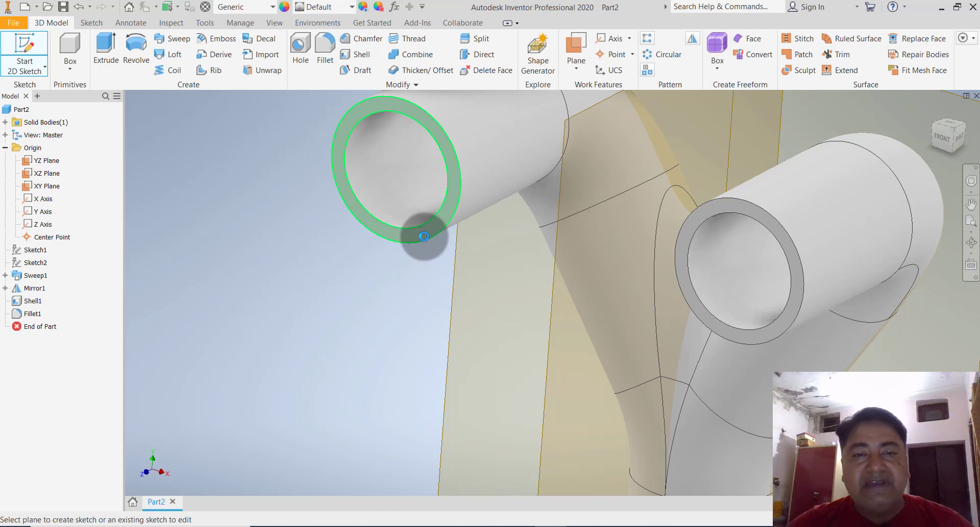
pyautogui.click(423, 236)
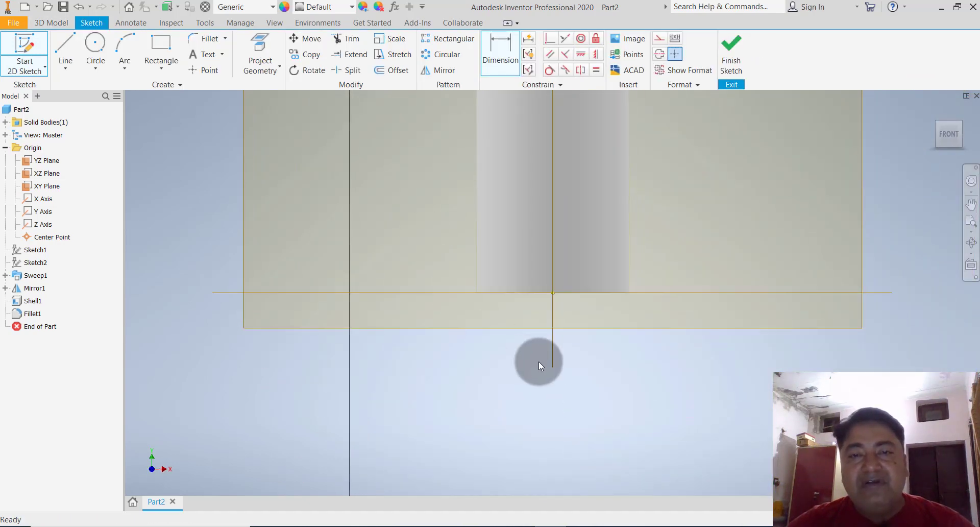
pyautogui.scroll(5, 532, 199)
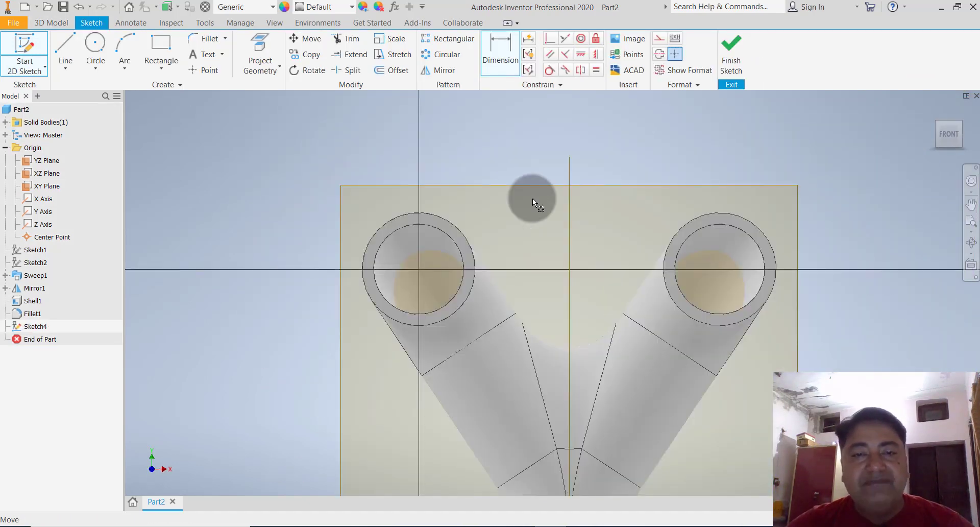
# - Draw two concentric circles of 50 mm and 24 mm diameter centred on the left branch opening
pyautogui.click(94, 43)
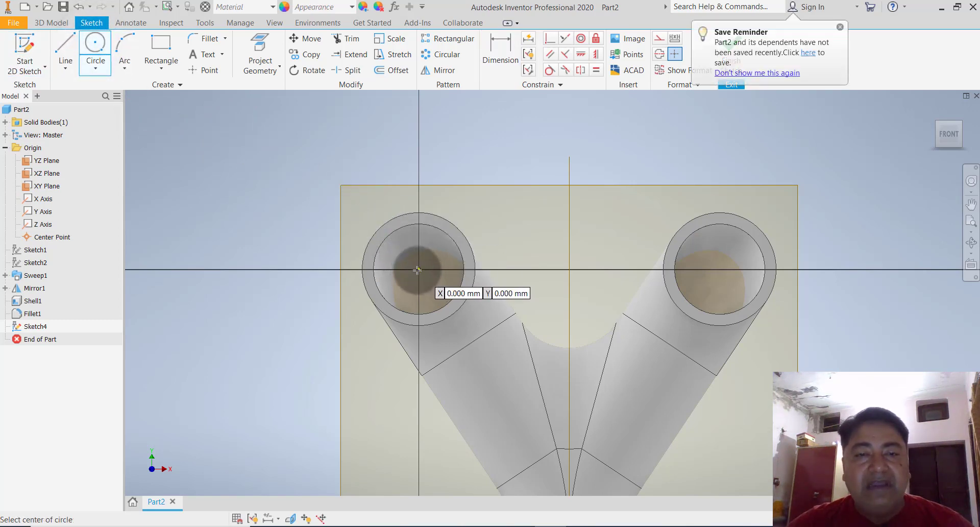
pyautogui.click(418, 270)
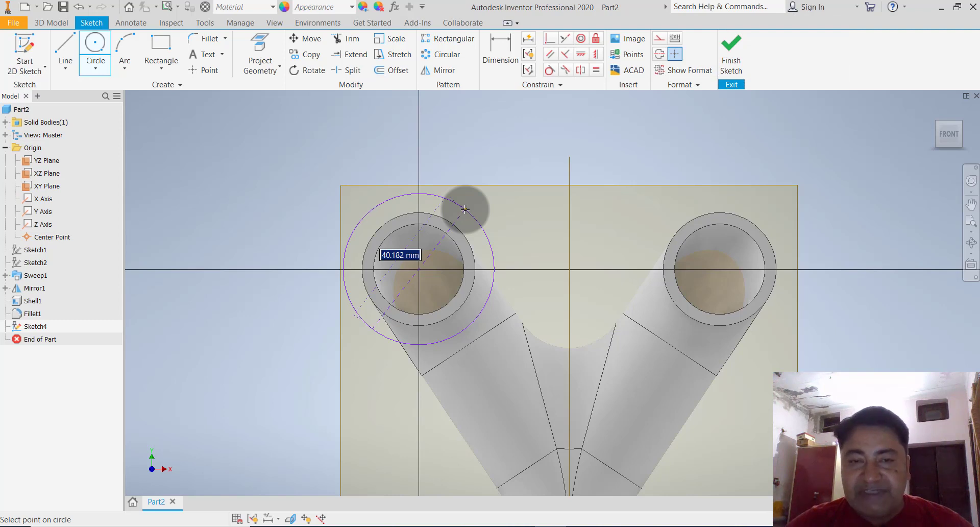
pyautogui.write('50')
pyautogui.press('Return')
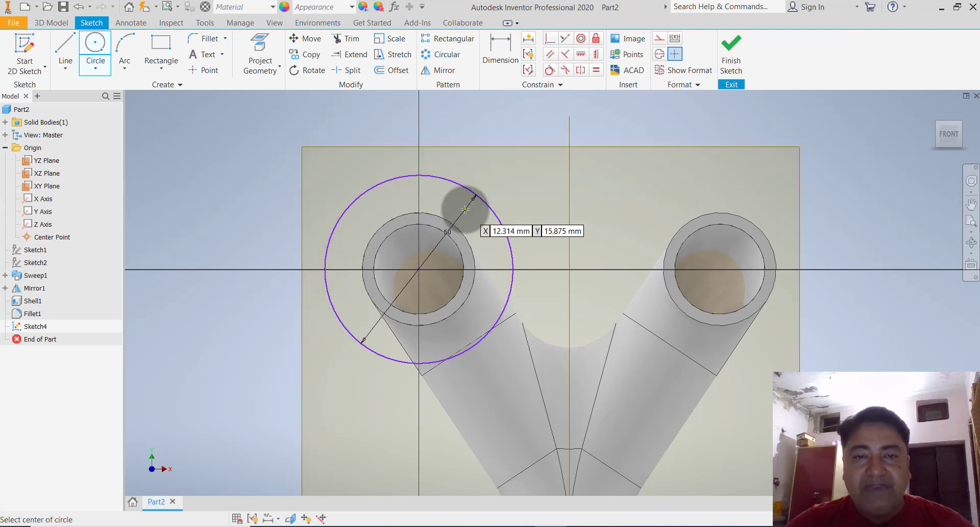
pyautogui.click(419, 269)
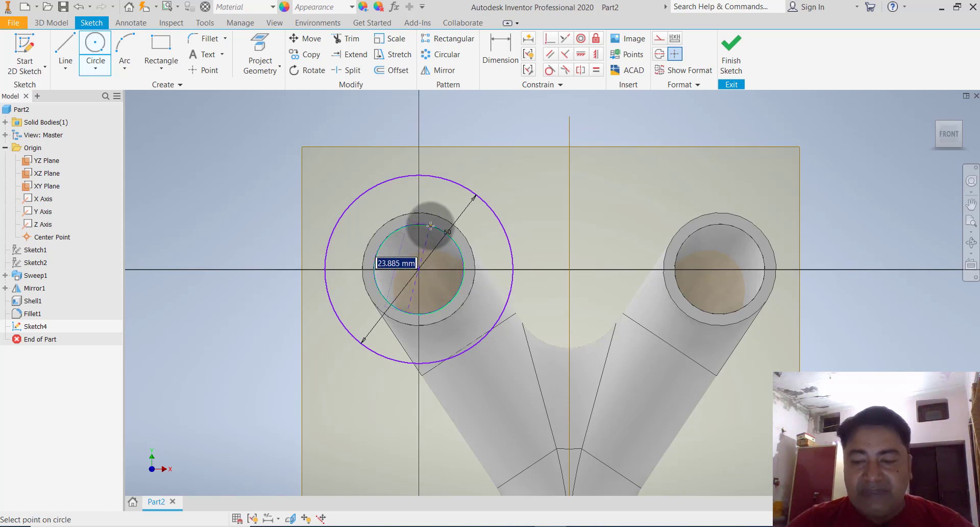
pyautogui.write('24')
pyautogui.press('Return')
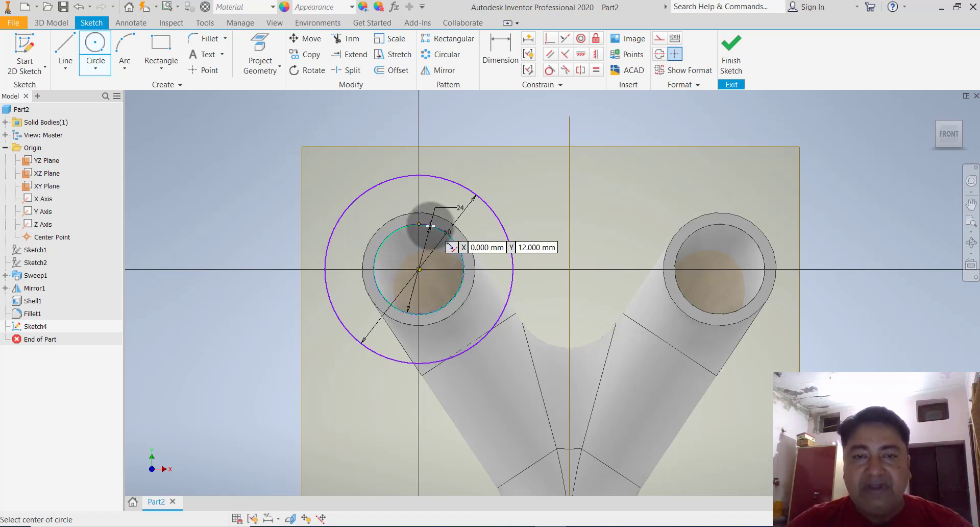
# - Draw concentric circles of 50 mm and 24 mm diameter centred on the right branch opening, and finish the sketch
pyautogui.click(720, 269)
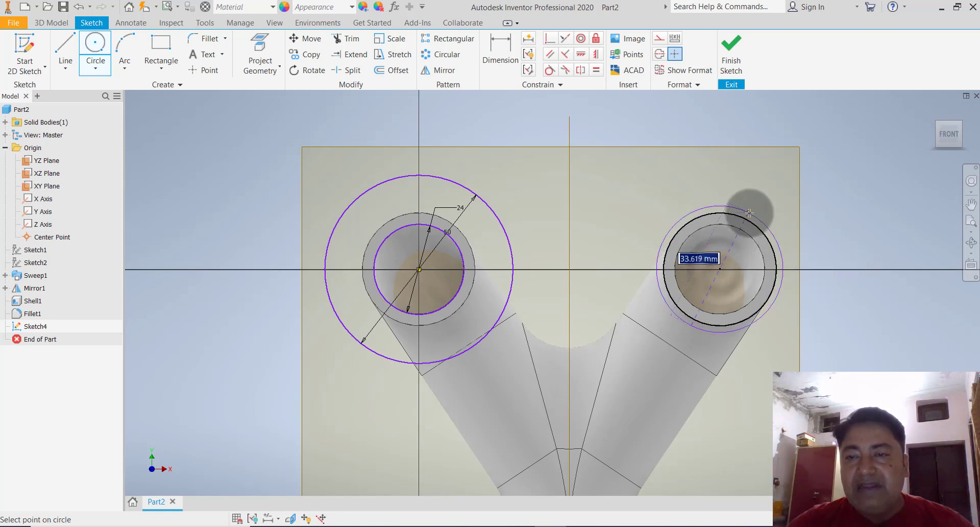
pyautogui.write('5')
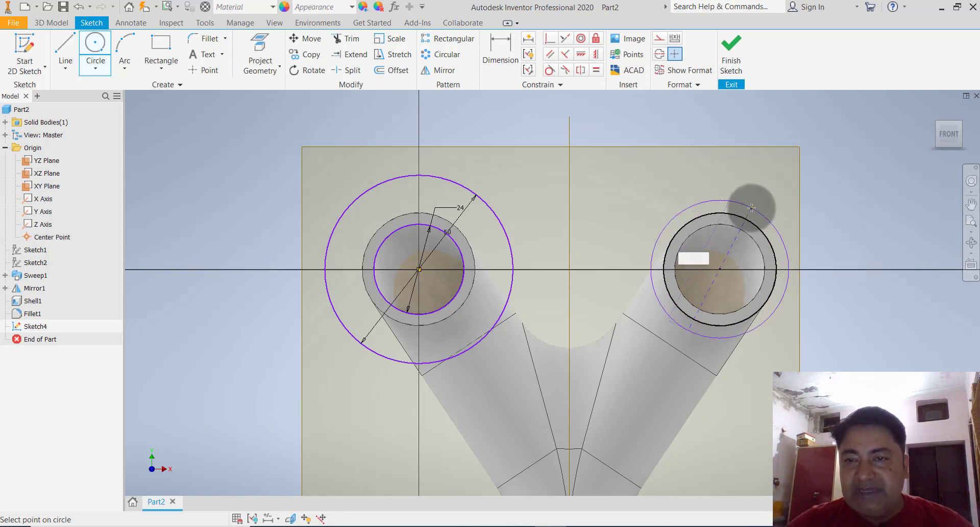
pyautogui.write('0')
pyautogui.press('Return')
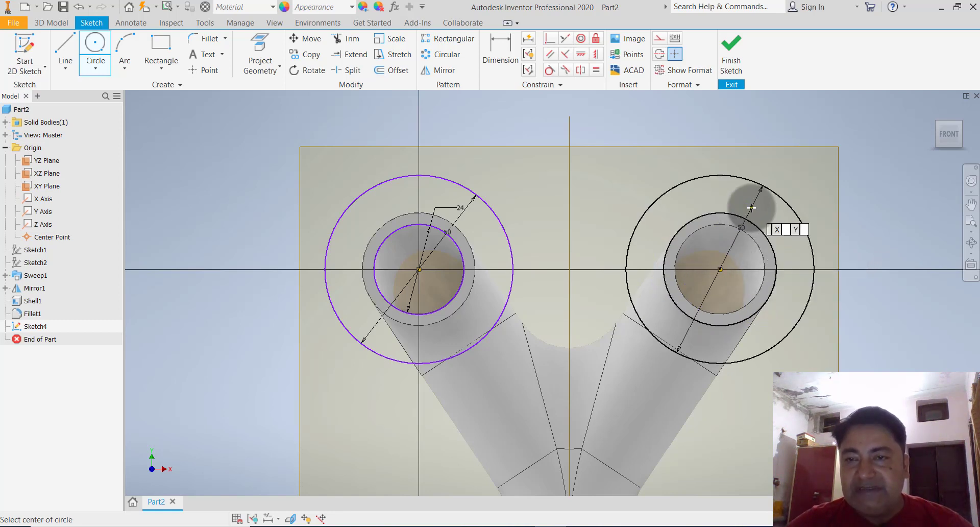
pyautogui.click(722, 269)
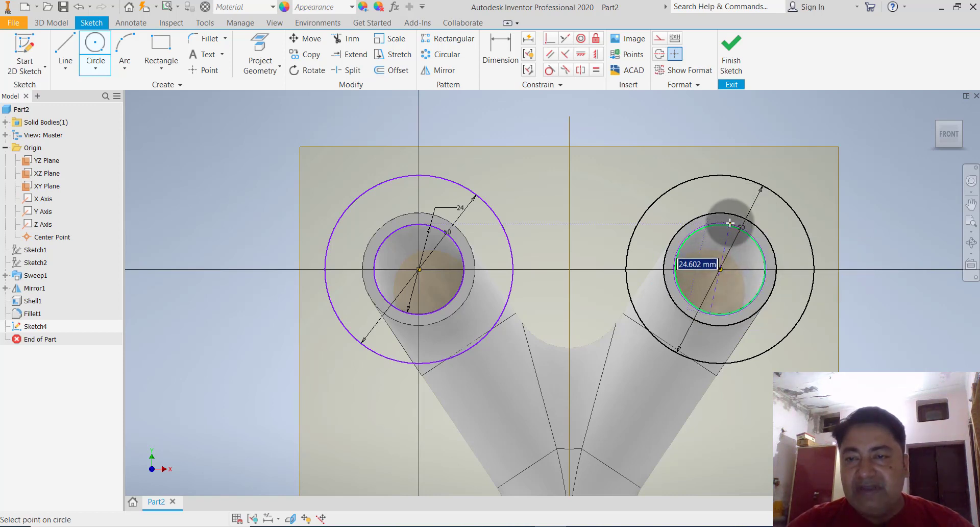
pyautogui.write('24')
pyautogui.press('Return')
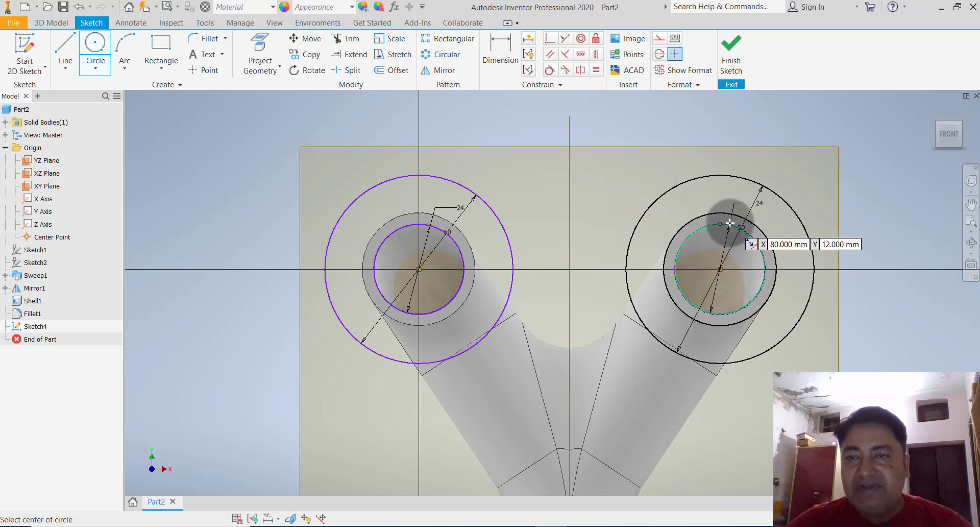
pyautogui.press('F4')
pyautogui.press('Escape')
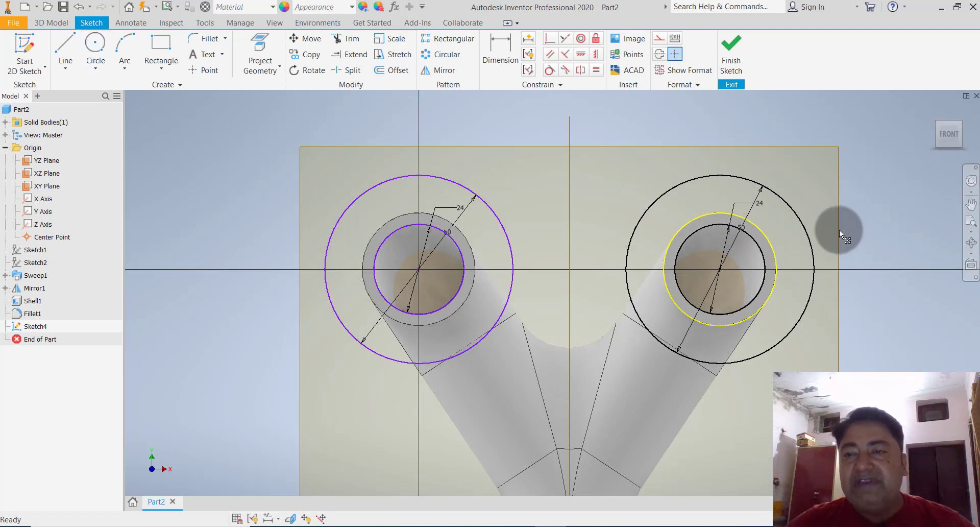
pyautogui.click(772, 250)
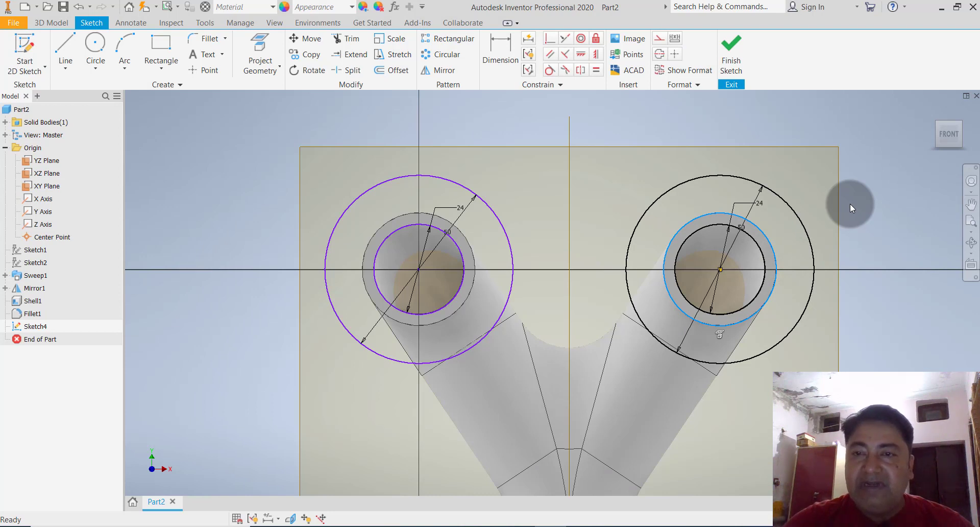
pyautogui.press('Escape')
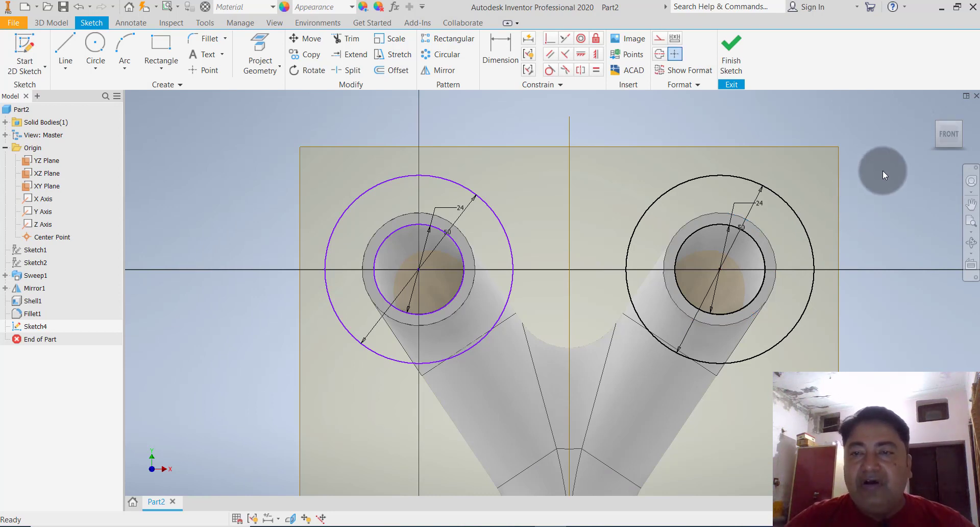
pyautogui.click(735, 60)
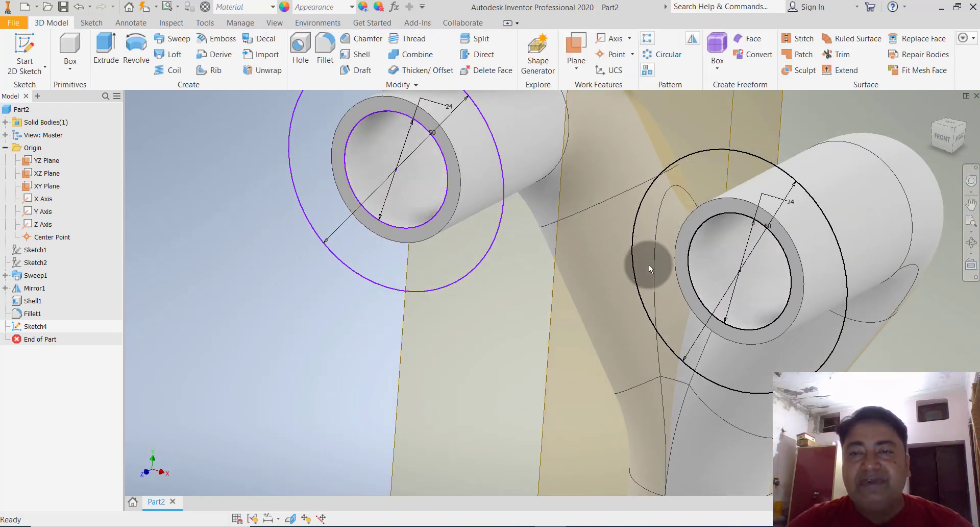
# - Extrude the ring profiles around both branch openings 5 mm outward as flanges joined to the pipe
pyautogui.scroll(-5, 646, 268)
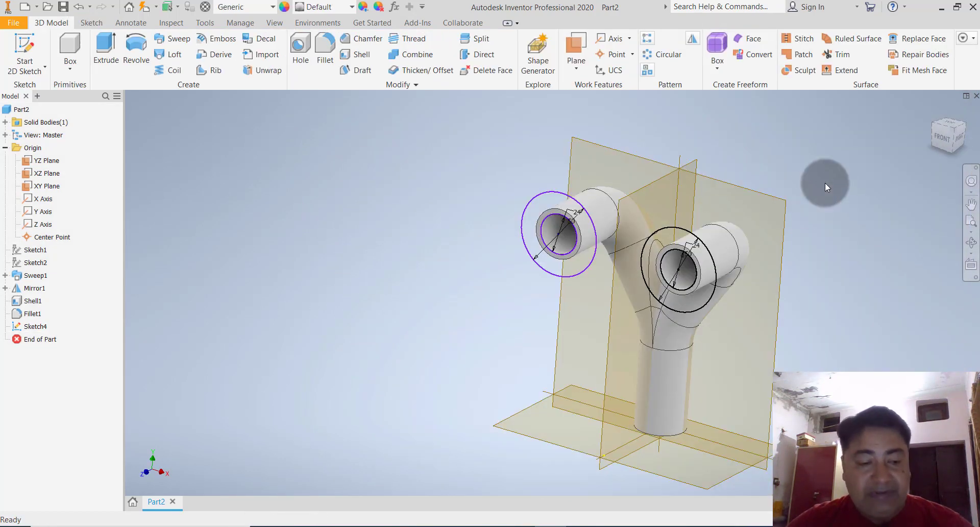
pyautogui.keyDown('shift'); pyautogui.moveTo(825, 182); pyautogui.dragTo(803, 182, button='middle'); pyautogui.keyUp('shift')
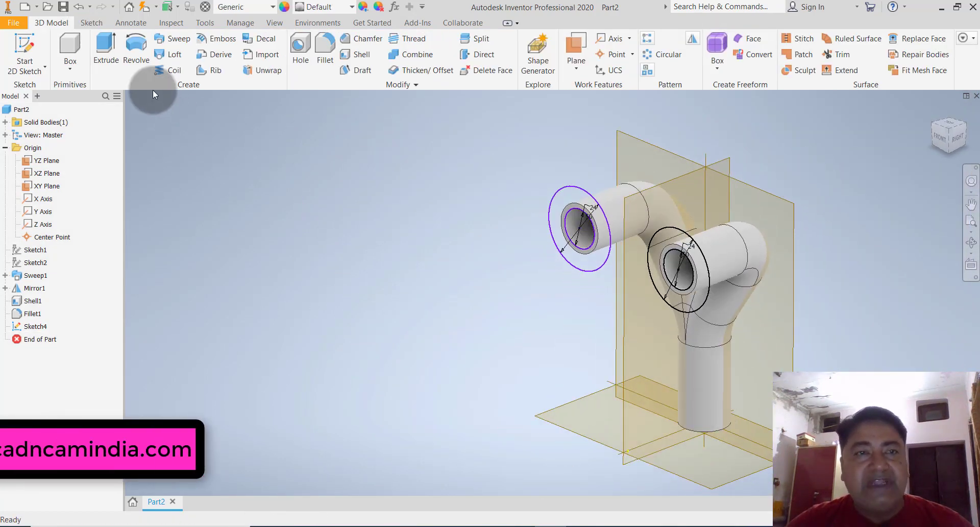
pyautogui.click(109, 60)
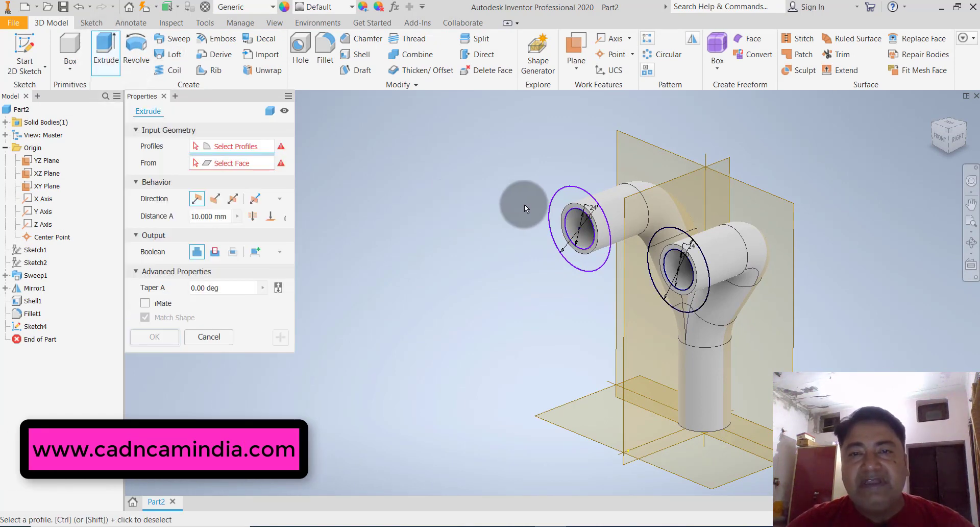
pyautogui.click(564, 203)
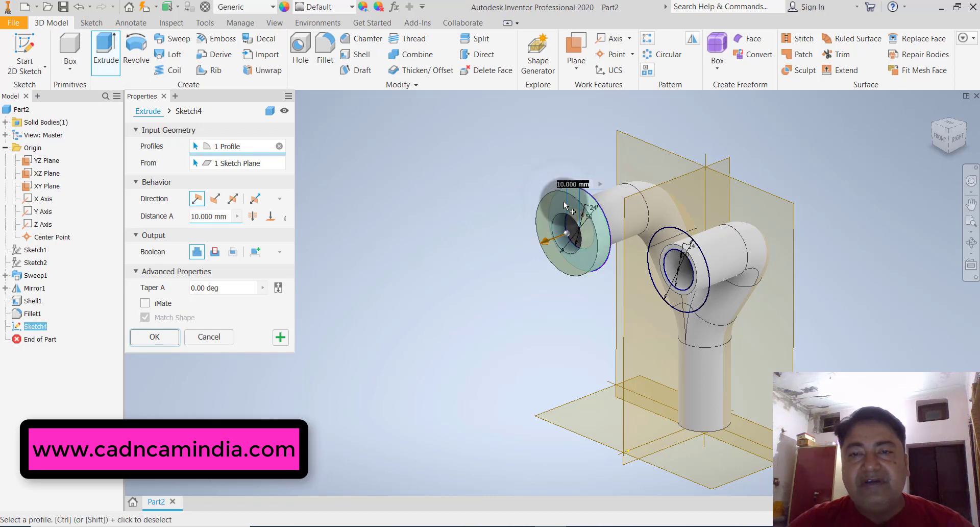
pyautogui.click(669, 234)
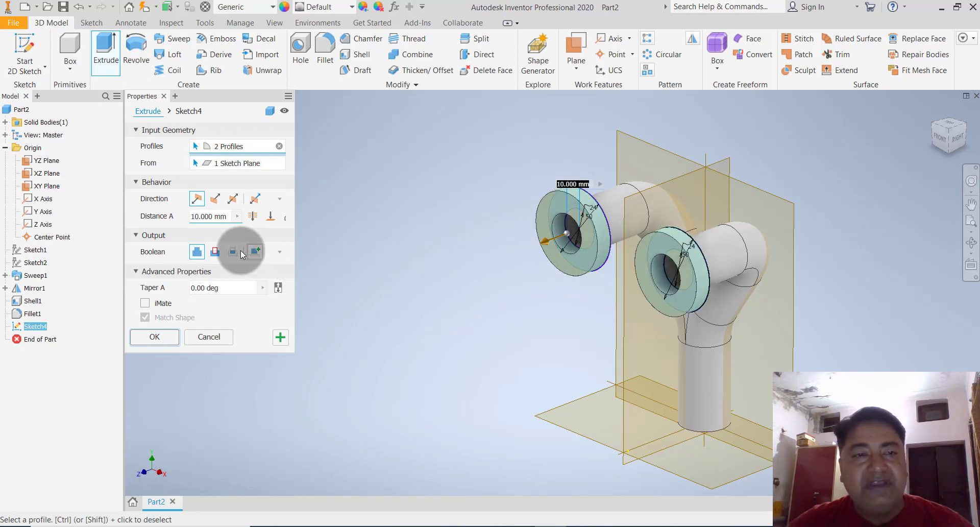
pyautogui.click(227, 213)
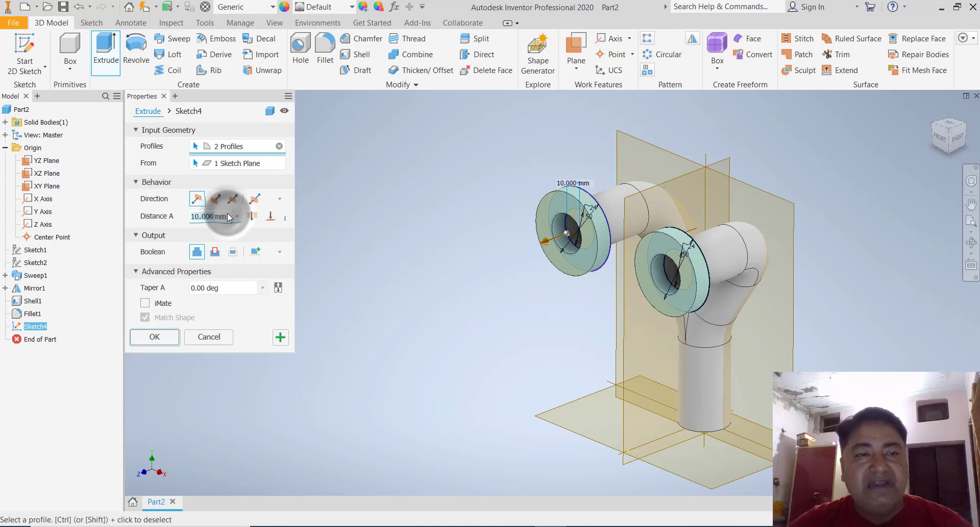
pyautogui.write('5mm')
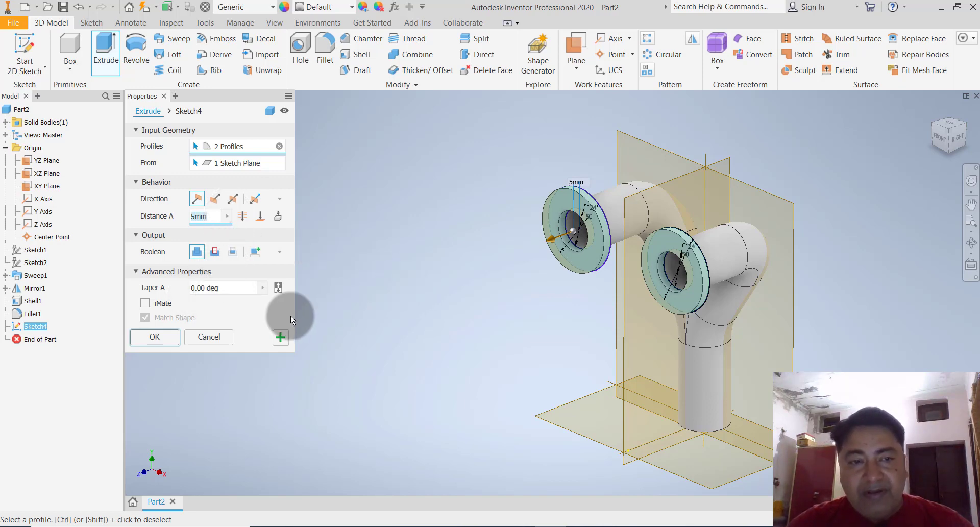
pyautogui.click(158, 334)
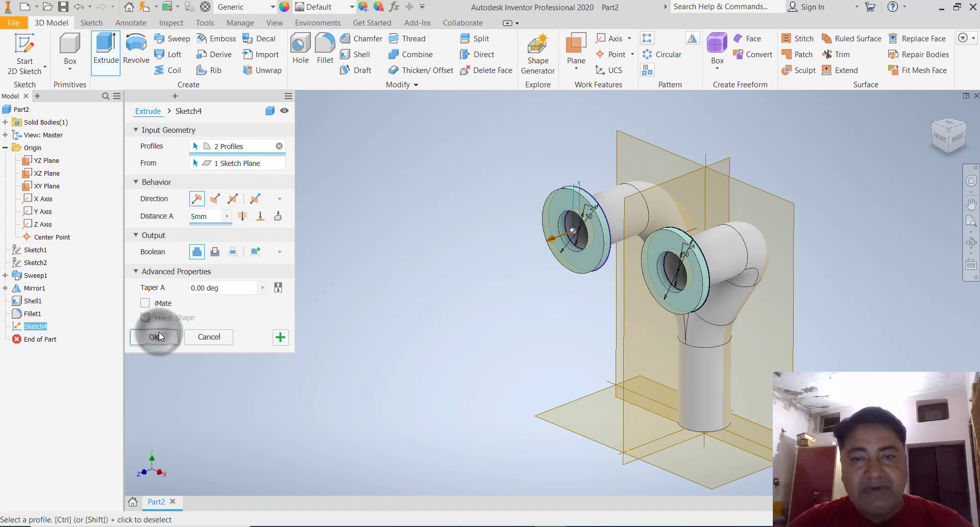
# - Start a 2D sketch at the lower end of the main pipe
pyautogui.moveTo(401, 250); pyautogui.dragTo(362, 224, button='middle')
pyautogui.keyDown('shift'); pyautogui.moveTo(738, 357); pyautogui.dragTo(664, 284, button='middle'); pyautogui.keyUp('shift')
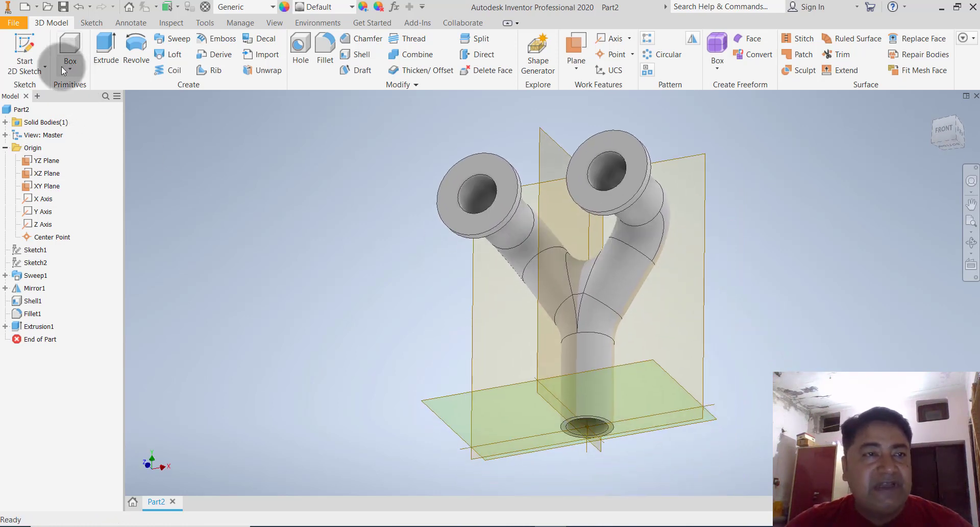
pyautogui.click(25, 61)
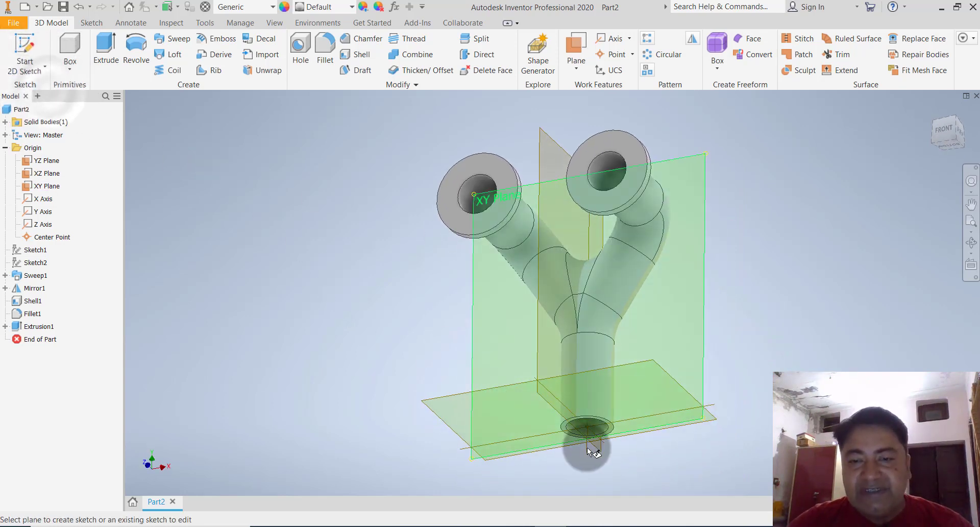
pyautogui.scroll(5, 613, 444)
pyautogui.click(639, 381)
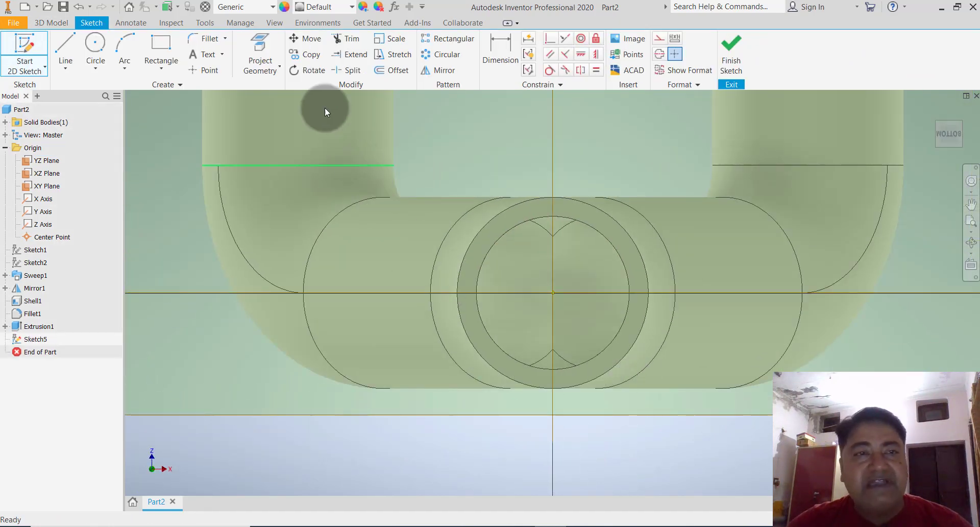
# - Draw a 50 mm diameter circle centred on the lower pipe opening
pyautogui.click(95, 43)
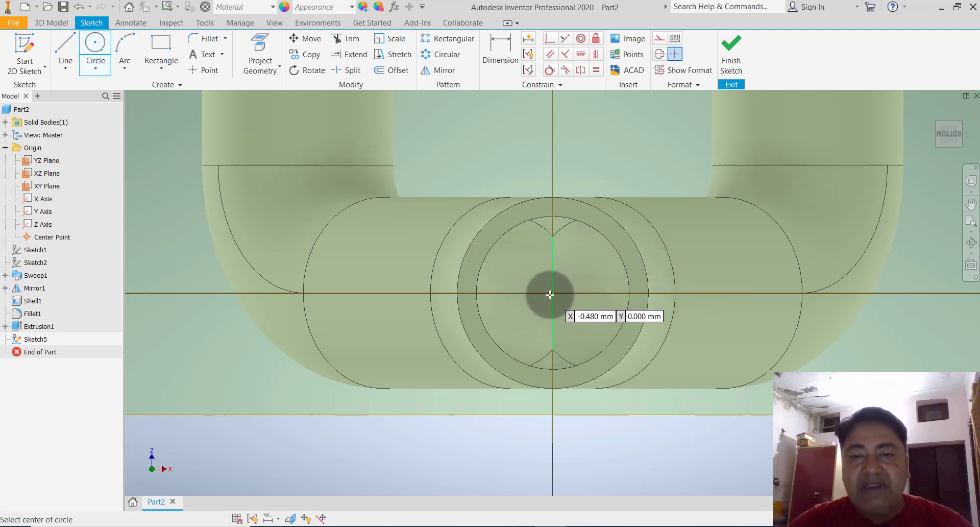
pyautogui.click(552, 293)
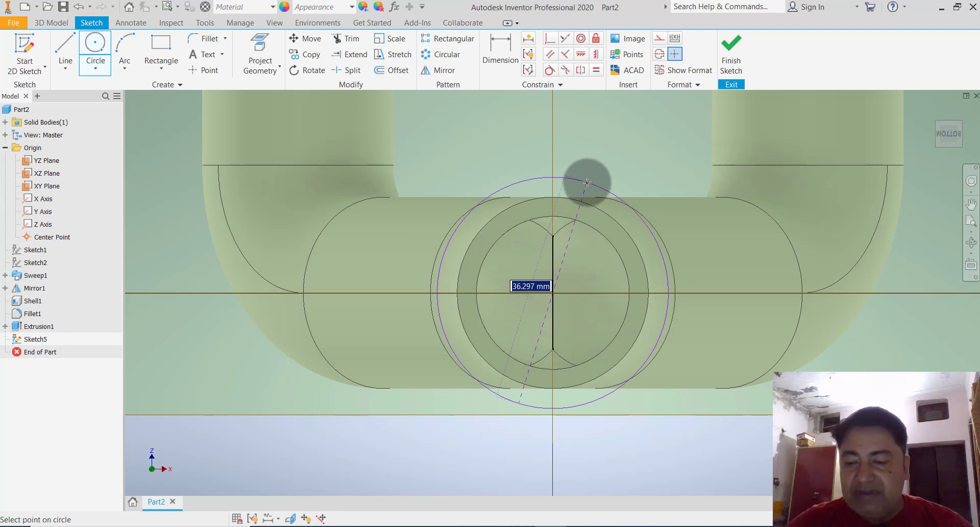
pyautogui.write('50')
pyautogui.press('Return')
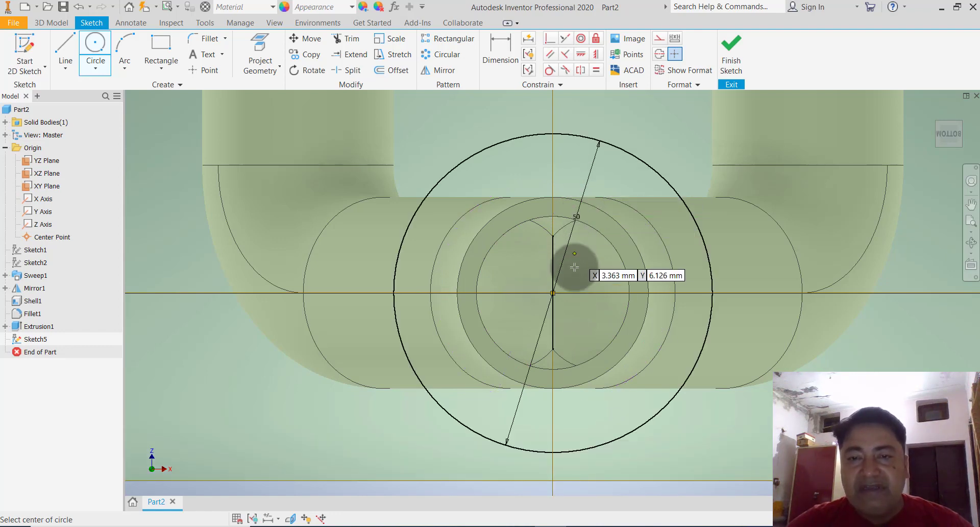
# - Draw a 24 mm diameter circle concentric with the 50 mm circle on the lower pipe opening, and finish the sketch
pyautogui.click(553, 293)
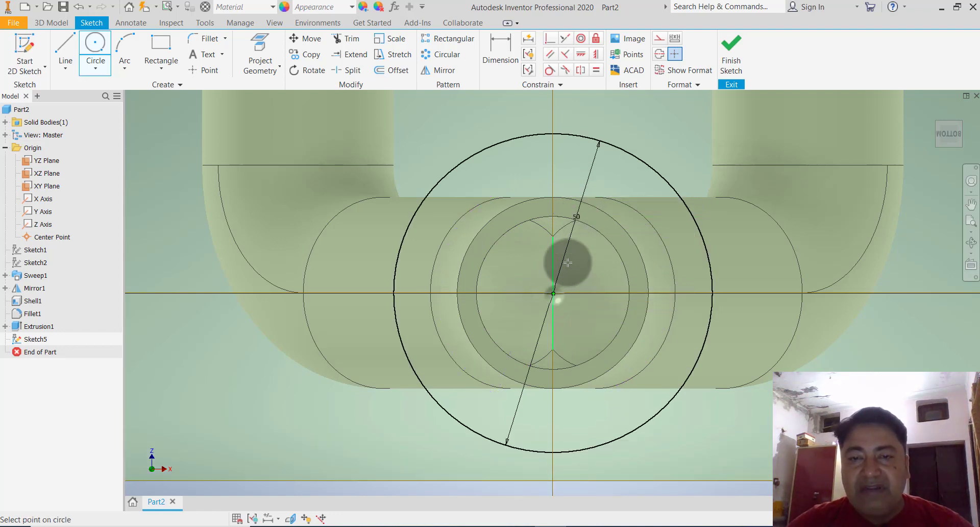
pyautogui.press('Return')
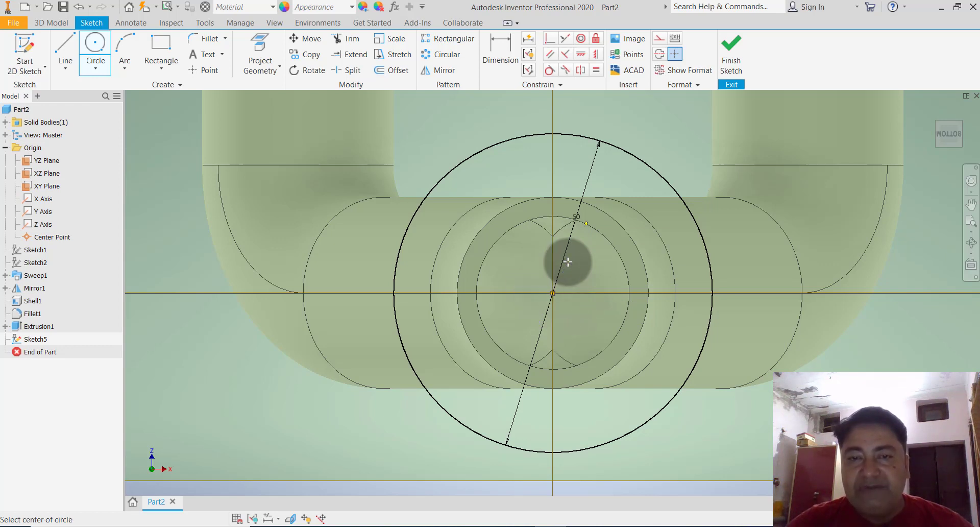
pyautogui.press('Escape')
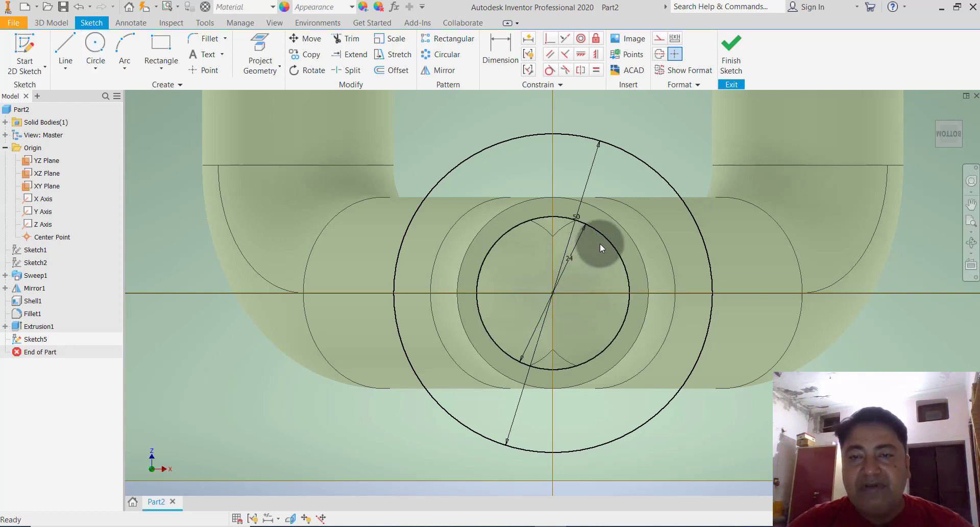
pyautogui.click(735, 62)
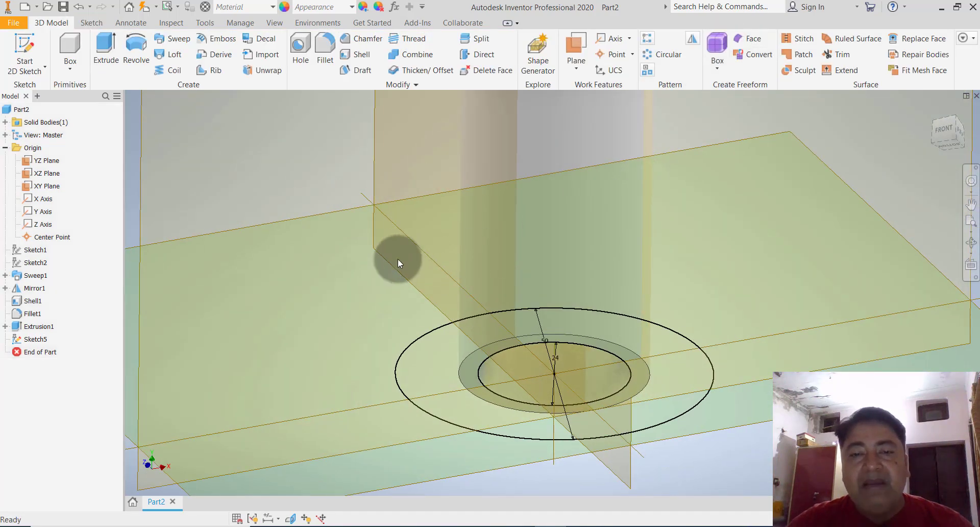
# - Extrude the ring profile around the lower pipe opening 5 mm outward as a flange joined to the pipe
pyautogui.click(116, 61)
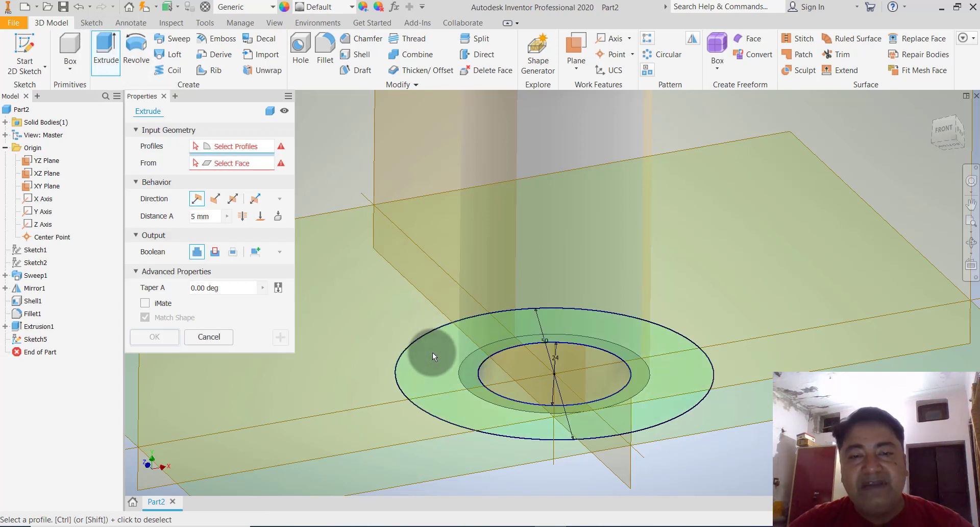
pyautogui.scroll(-5, 432, 352)
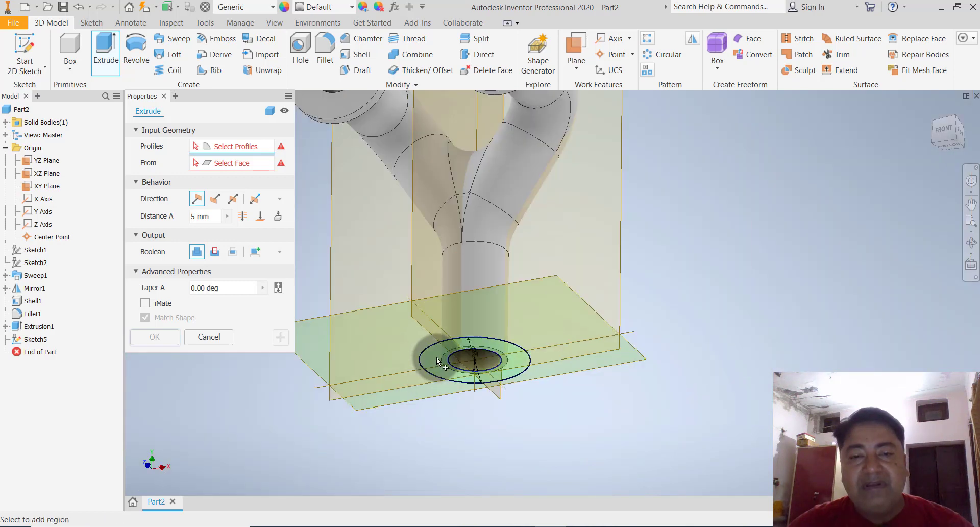
pyautogui.click(437, 360)
pyautogui.click(216, 222)
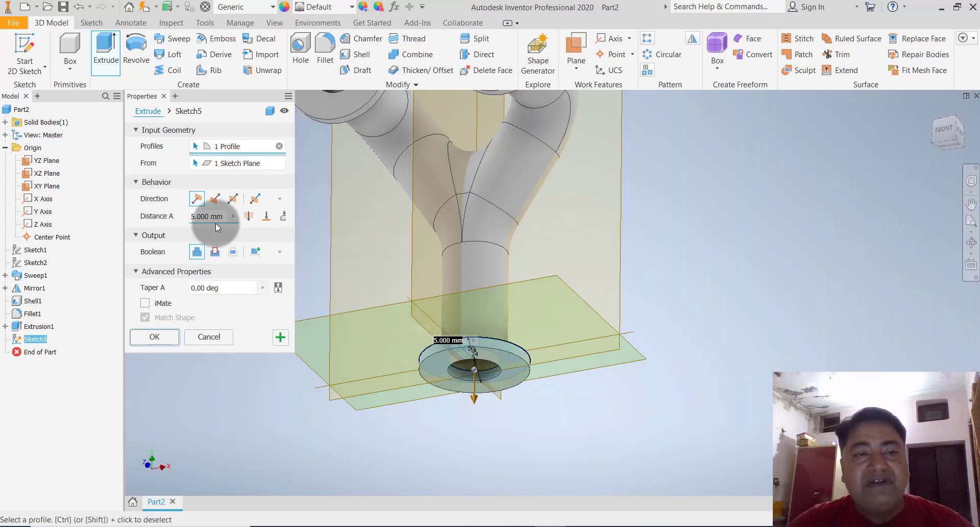
pyautogui.click(155, 337)
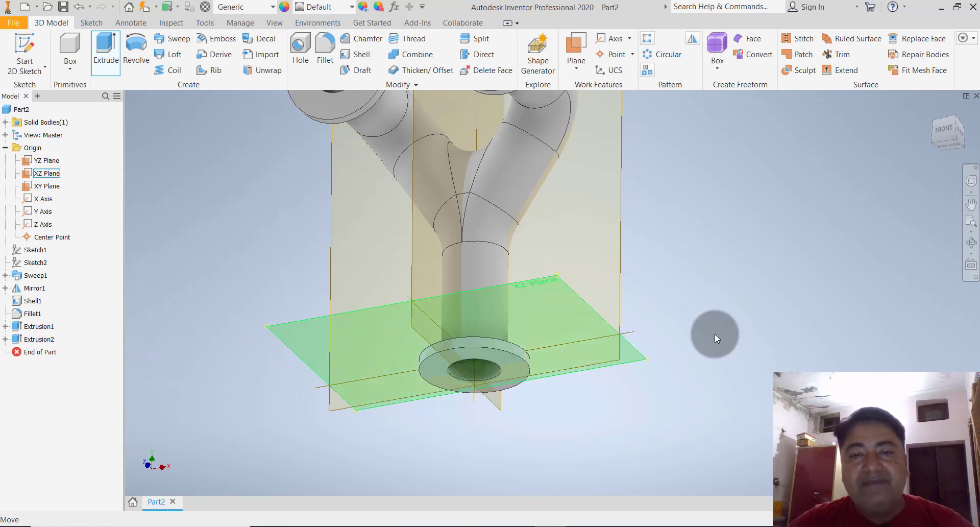
# - Start a 2D sketch on the front face of the left branch's flange
pyautogui.keyDown('shift'); pyautogui.moveTo(693, 286); pyautogui.dragTo(752, 342, button='middle'); pyautogui.keyUp('shift')
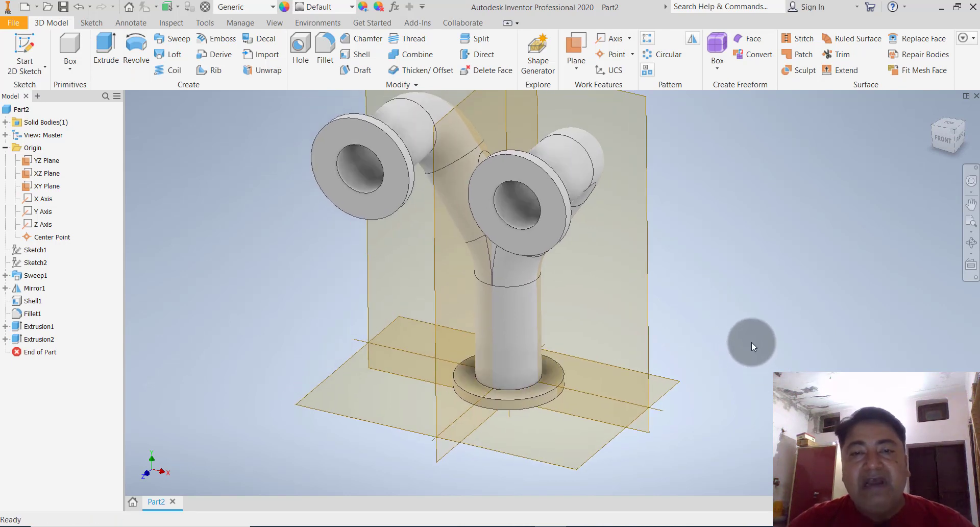
pyautogui.click(36, 70)
pyautogui.click(45, 90)
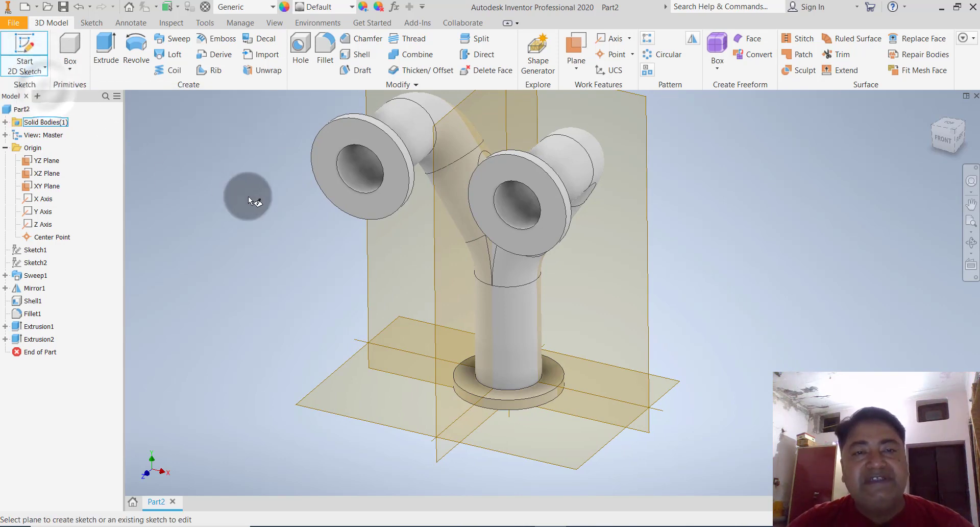
pyautogui.click(335, 146)
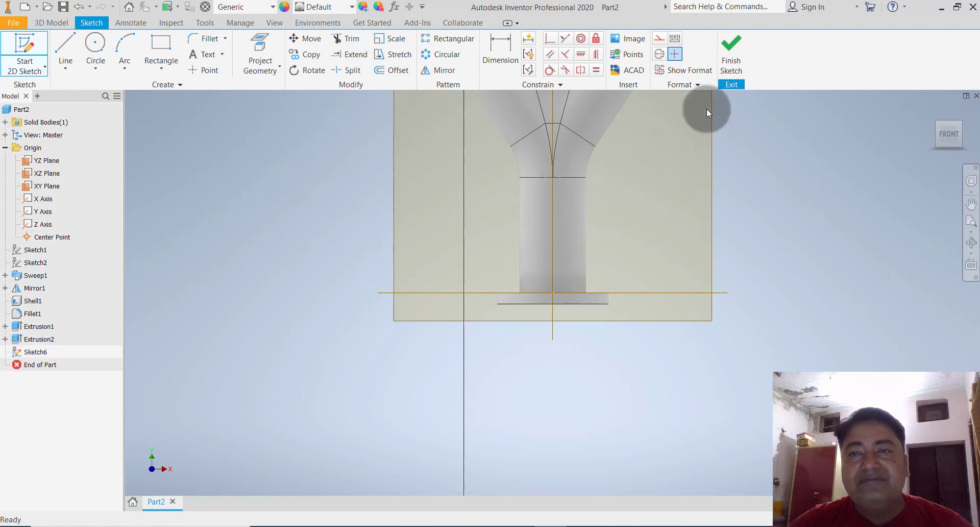
pyautogui.moveTo(619, 315)
pyautogui.mouseDown(button='middle')
pyautogui.moveTo(619, 344)
pyautogui.moveTo(596, 344)
pyautogui.mouseUp(button='middle')
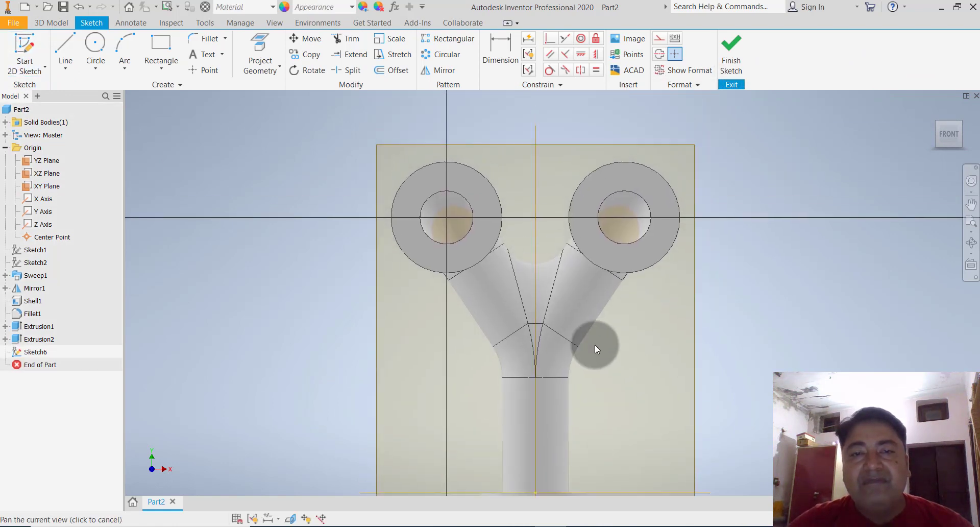
# - Draw a small circle about 5.8 mm in diameter on the left flange, above the pipe opening near the vertical centre axis
pyautogui.click(97, 50)
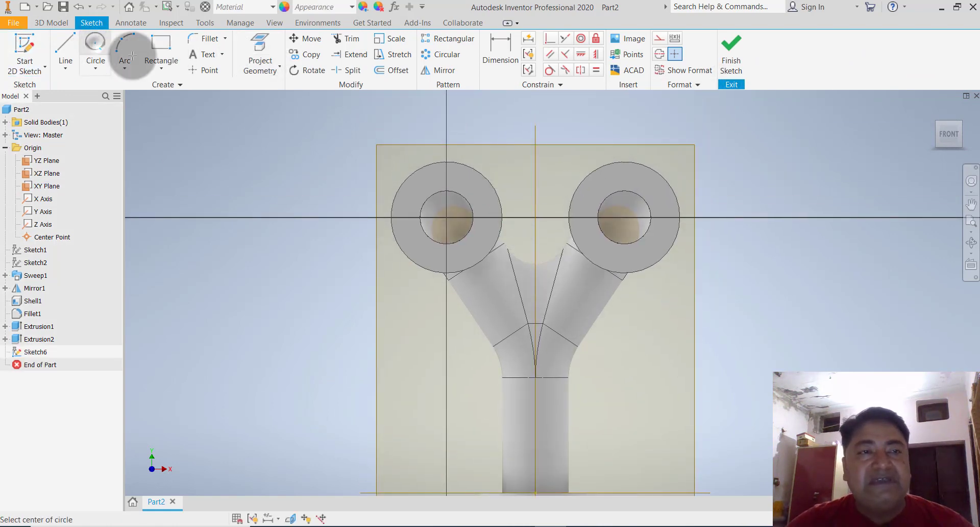
pyautogui.click(446, 177)
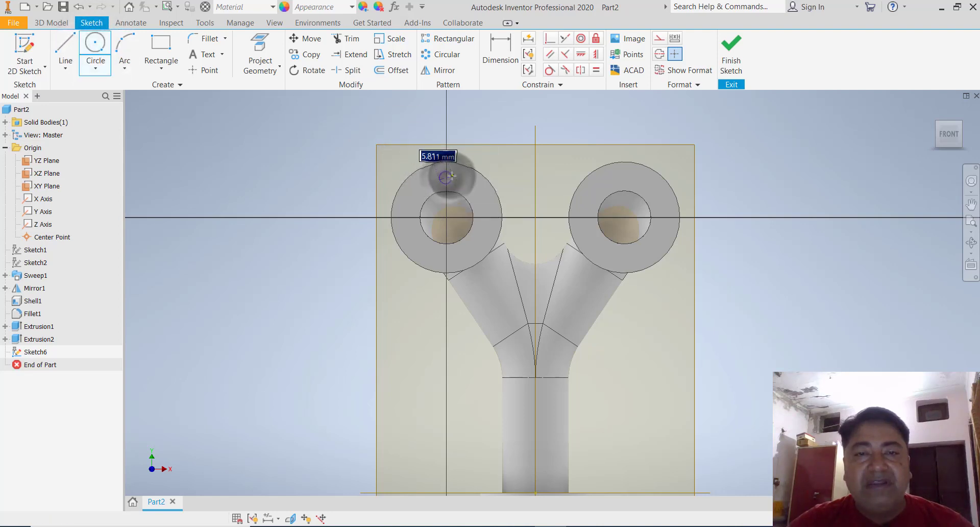
pyautogui.click(451, 175)
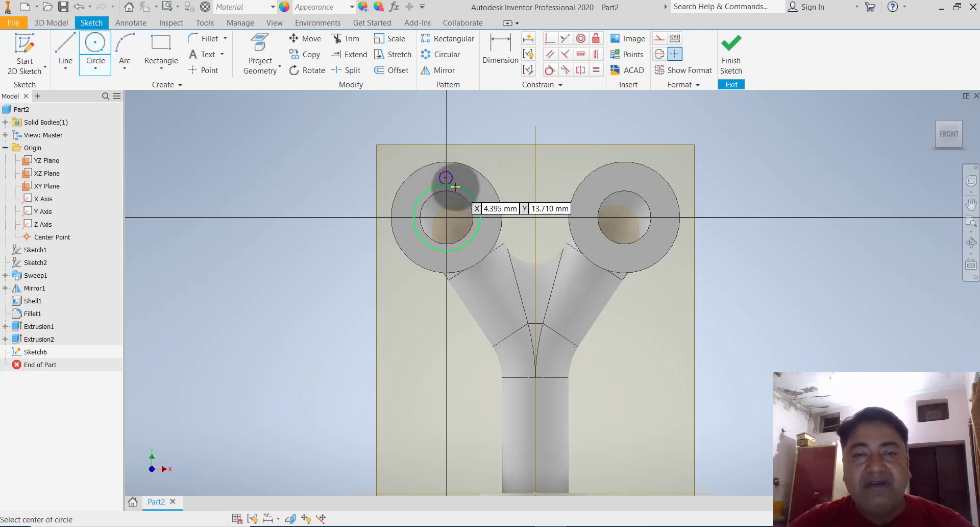
pyautogui.scroll(3, 460, 184)
pyautogui.scroll(-8, 457, 183)
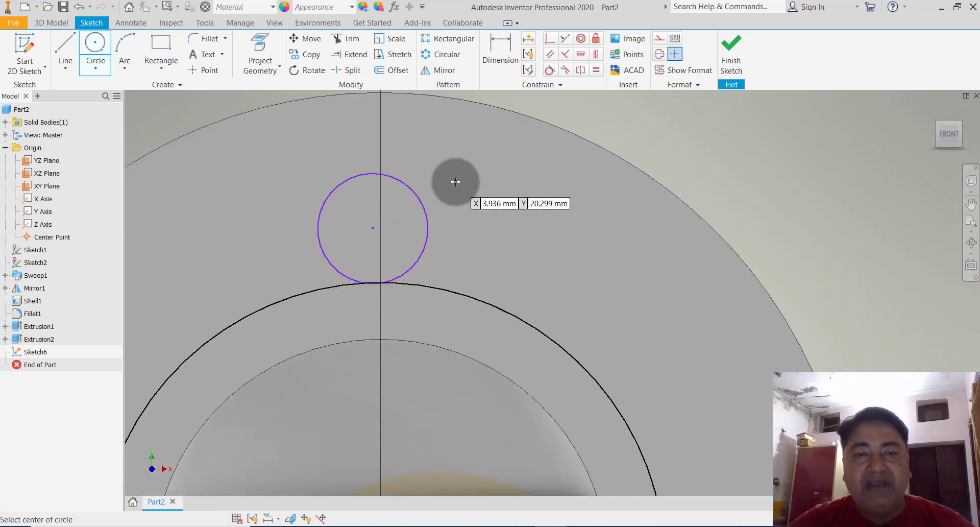
pyautogui.scroll(-3, 455, 181)
pyautogui.scroll(6, 456, 182)
pyautogui.press('Escape')
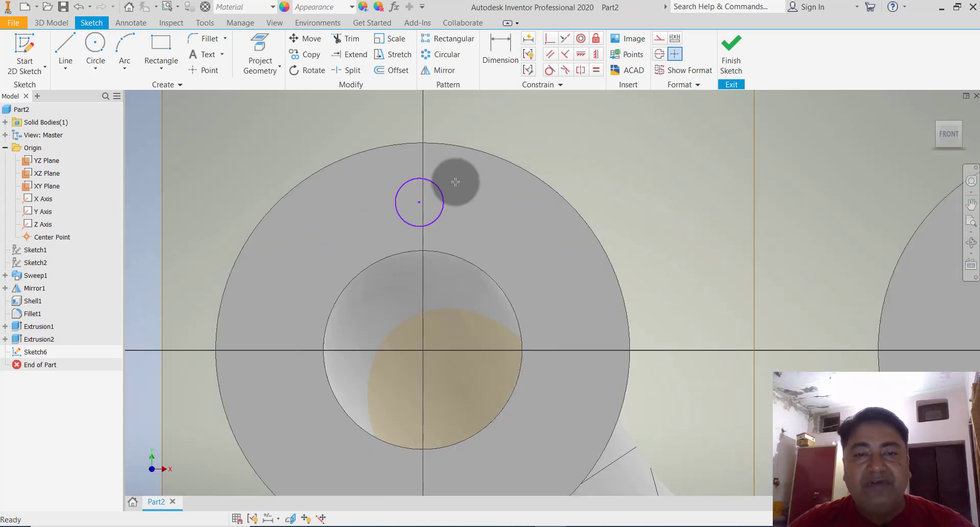
pyautogui.click(499, 59)
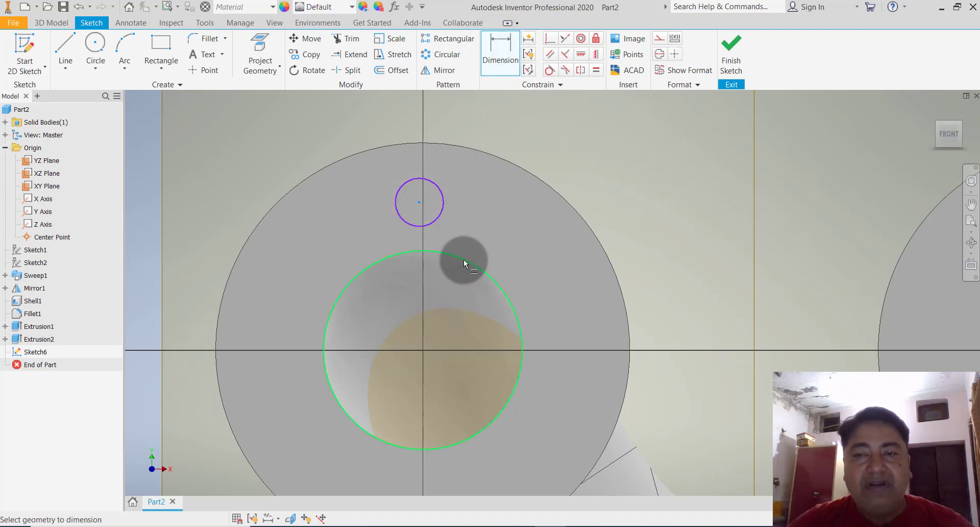
pyautogui.scroll(5, 463, 259)
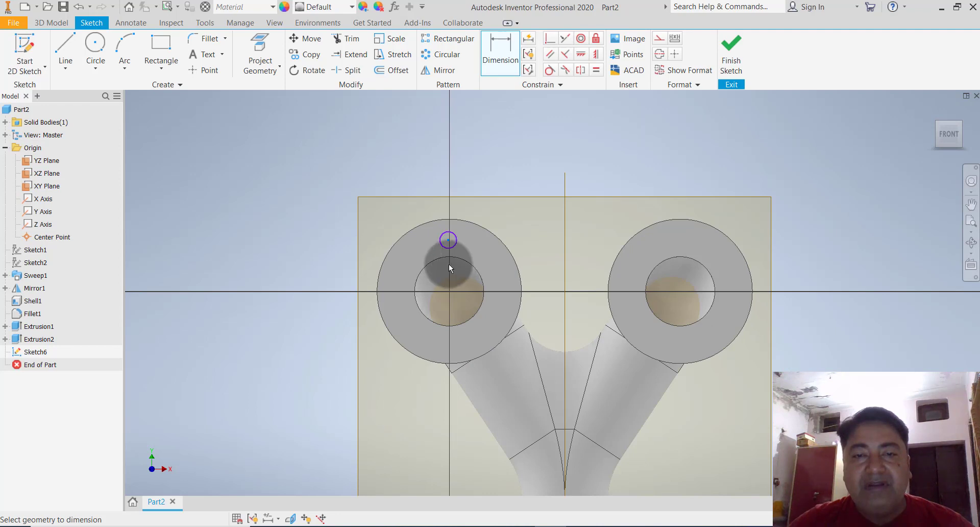
pyautogui.scroll(-6, 455, 250)
pyautogui.press('Escape')
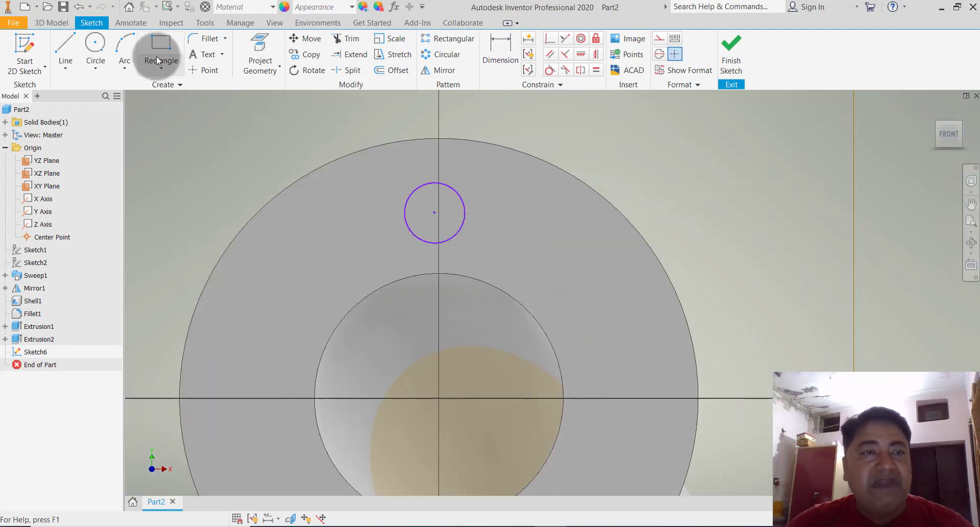
# - Draw a vertical line from the left flange's centre up to its outer edge
pyautogui.click(72, 47)
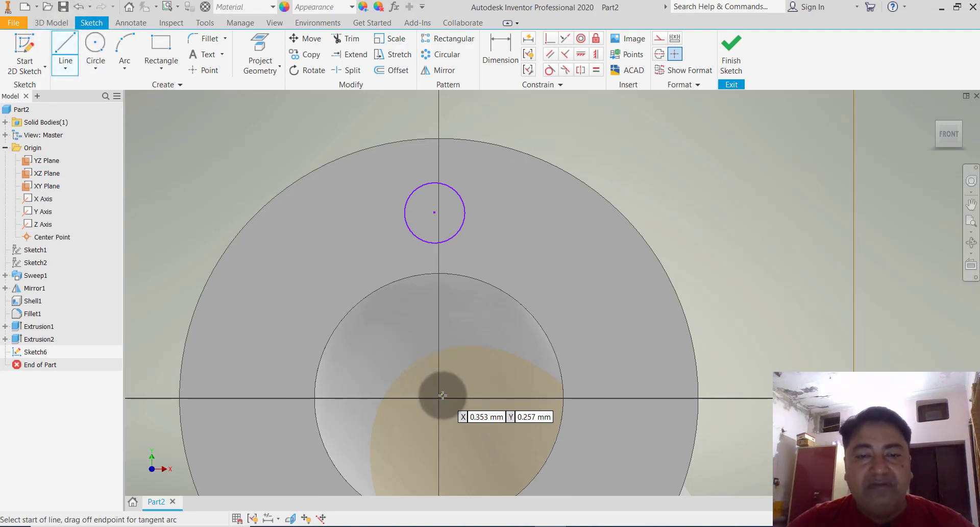
pyautogui.click(438, 397)
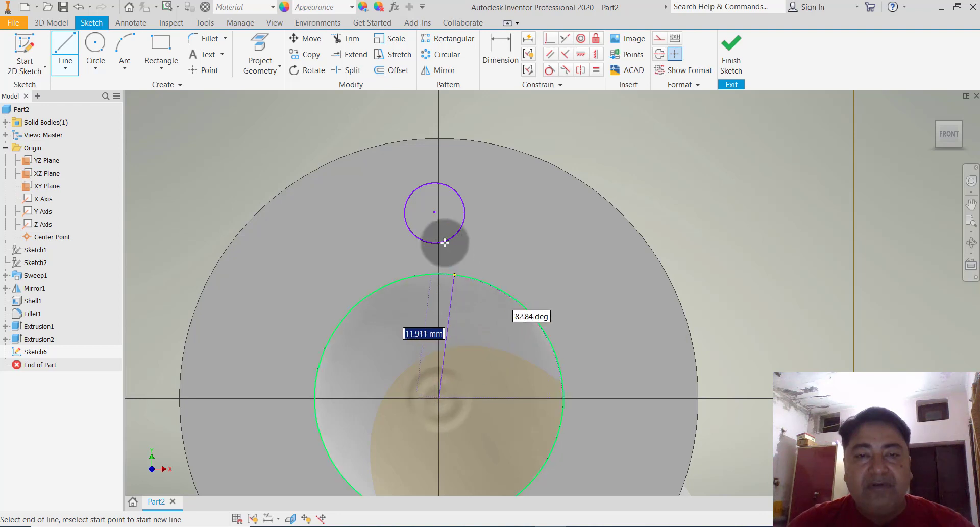
pyautogui.click(438, 139)
pyautogui.press('Escape')
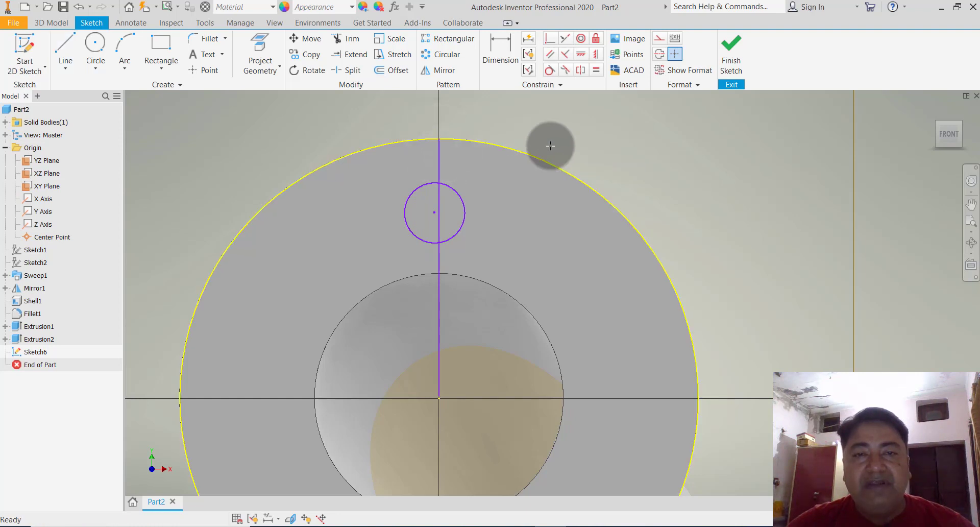
pyautogui.click(548, 163)
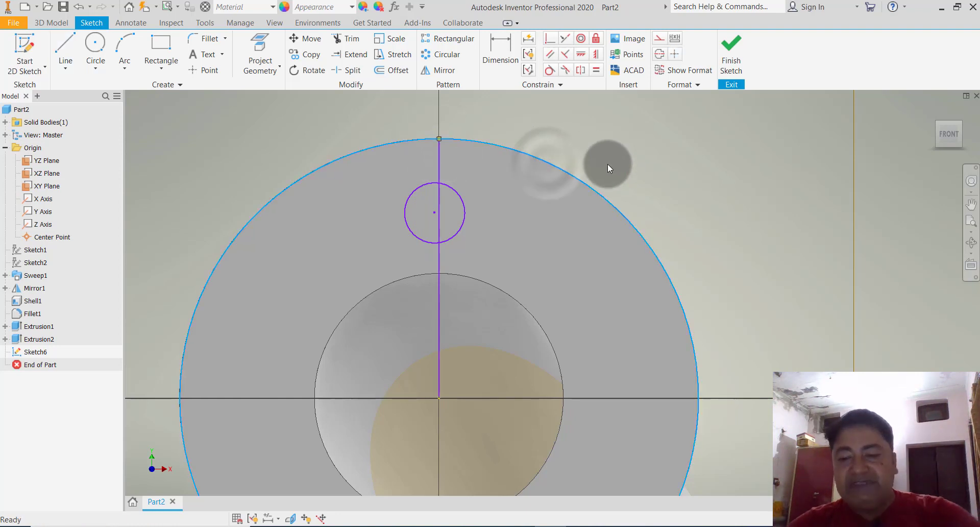
pyautogui.press('Escape')
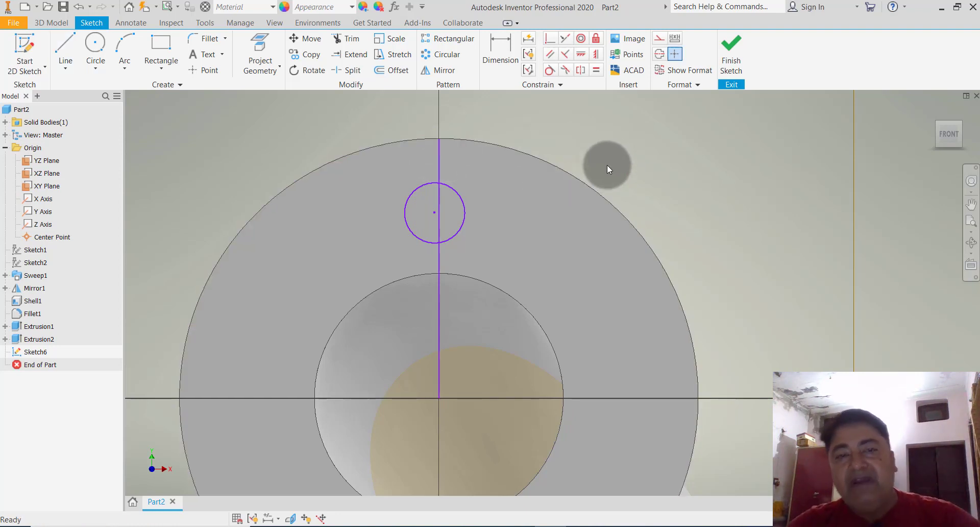
# - Dimension the horizontal offset between the small circle's centre and the vertical line, trying a value of 0 mm
pyautogui.click(492, 59)
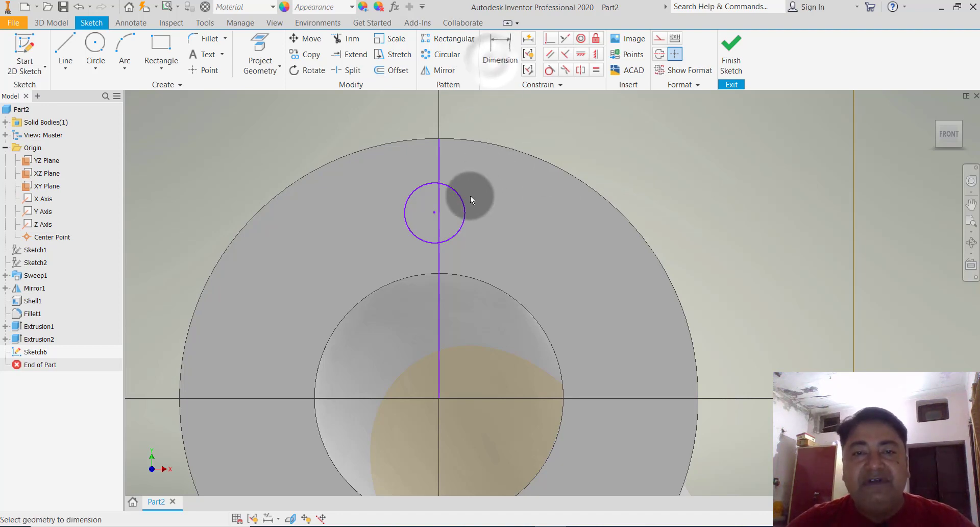
pyautogui.click(434, 206)
pyautogui.click(431, 169)
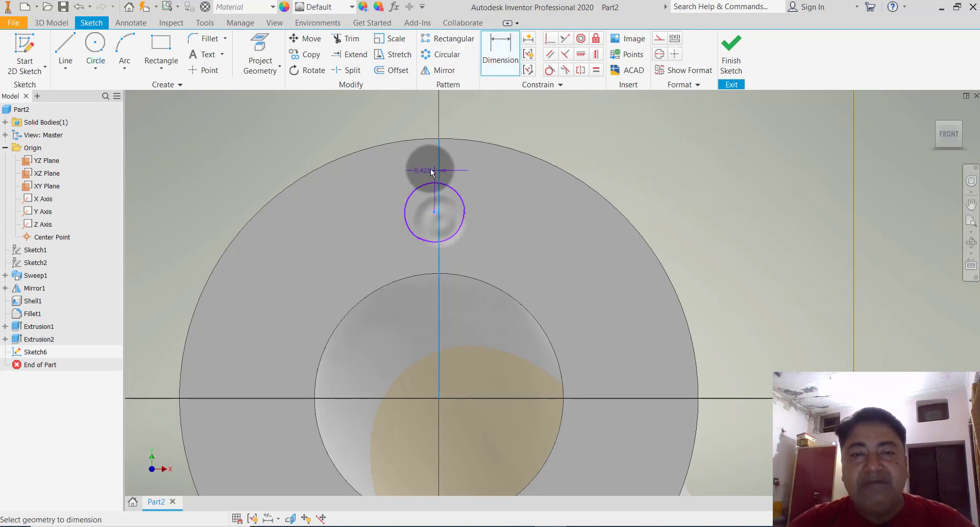
pyautogui.press('Return')
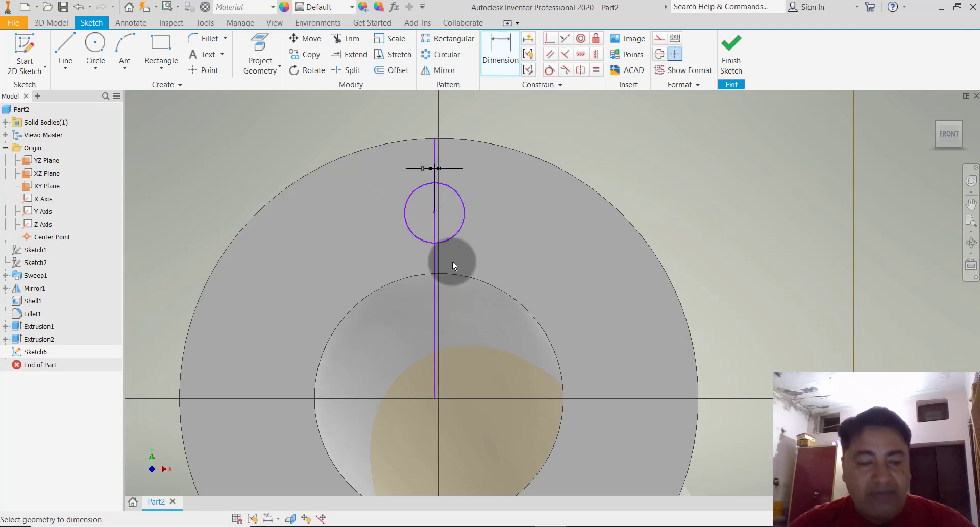
pyautogui.press('Escape')
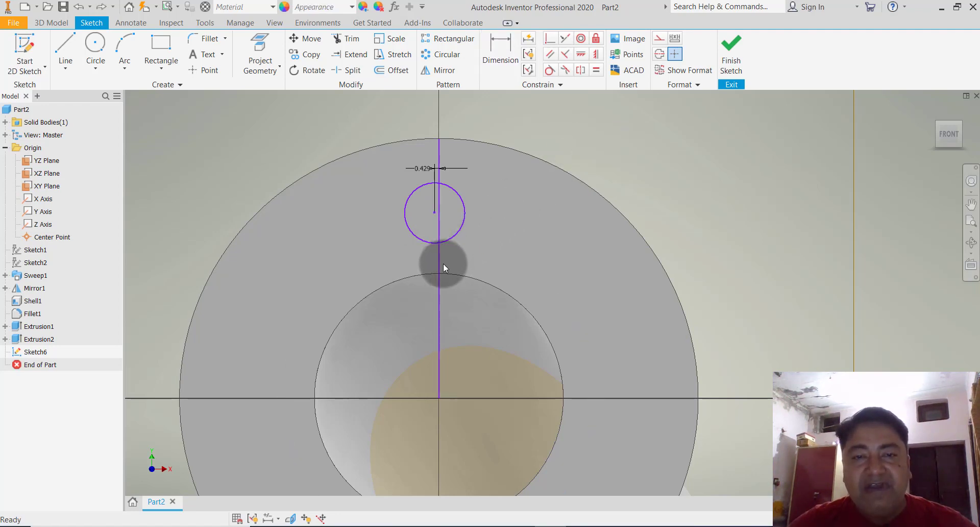
# - Apply a Fix constraint to the vertical line on the left flange
pyautogui.click(442, 265)
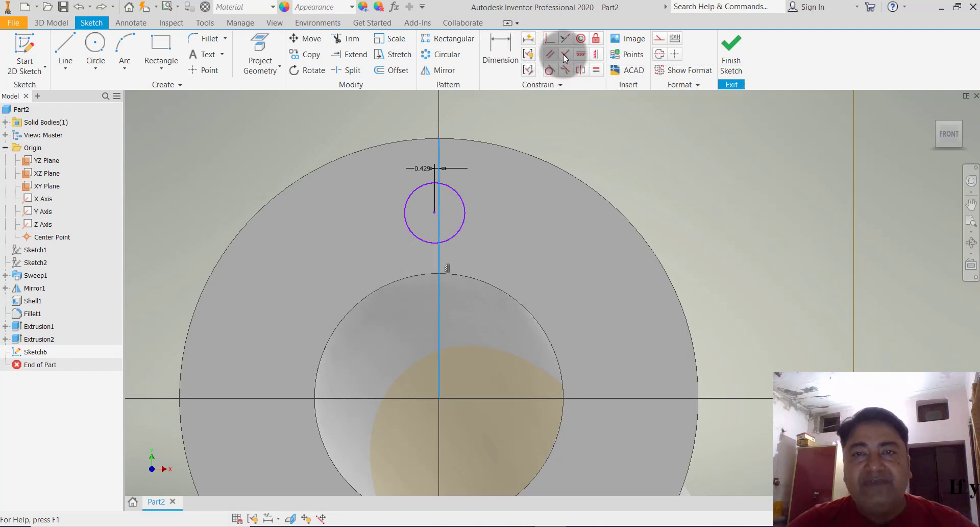
pyautogui.click(598, 39)
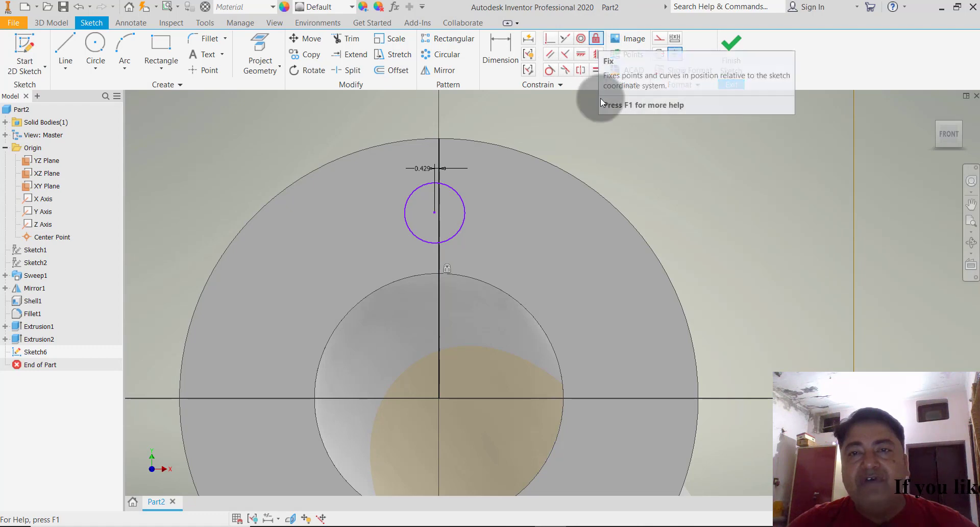
pyautogui.press('Escape')
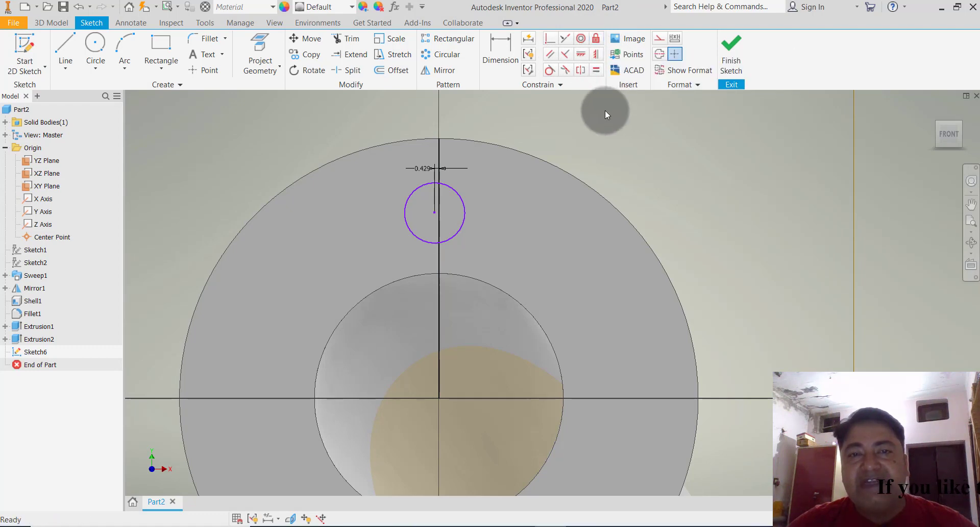
# - Set the horizontal offset between the small circle's centre and the vertical line to 0 mm
pyautogui.doubleClick(417, 169)
pyautogui.write('0')
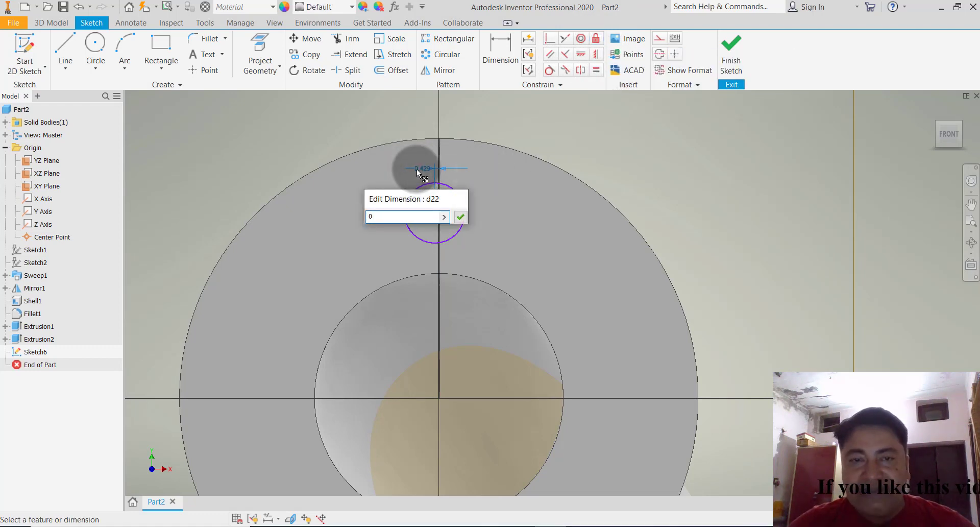
pyautogui.press('Return')
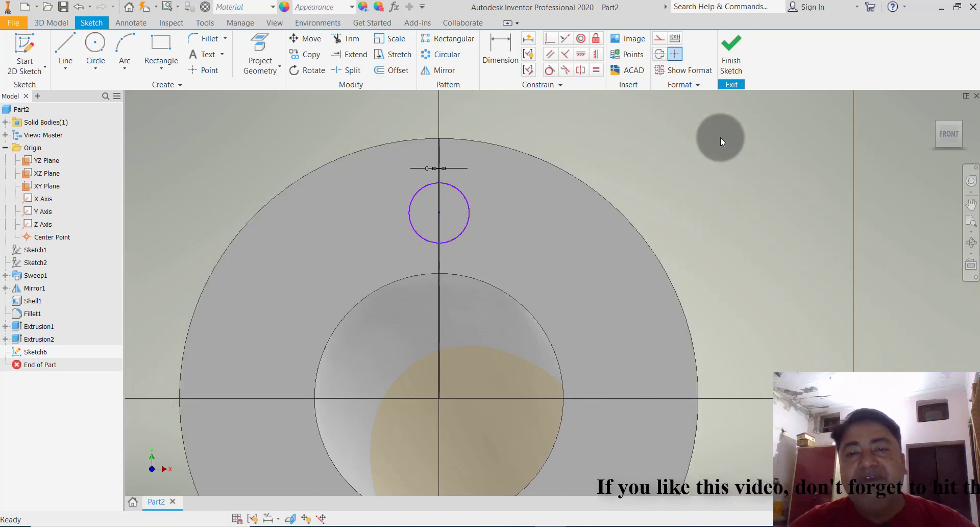
# - Set the vertical distance from the left flange's centre to the small circle's centre to 18 mm and finish the sketch
pyautogui.click(503, 44)
pyautogui.scroll(-3, 501, 183)
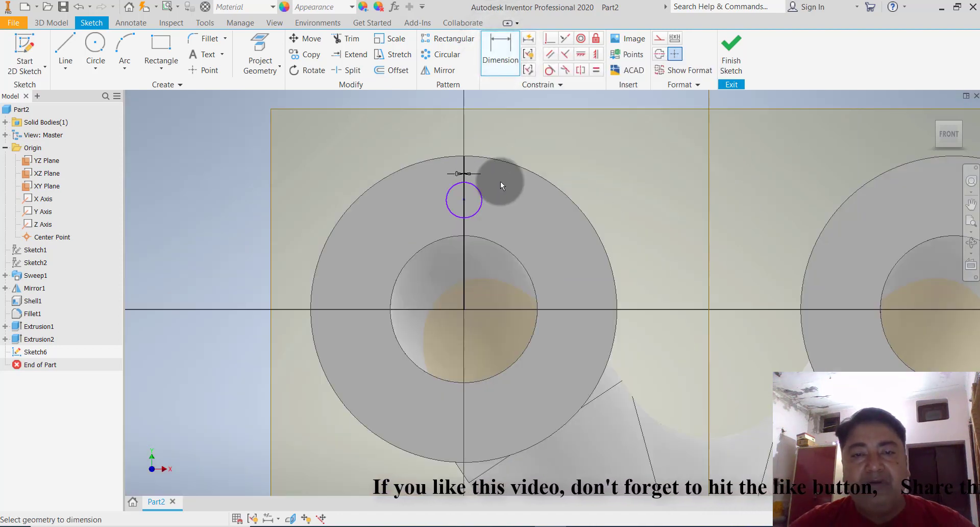
pyautogui.click(463, 308)
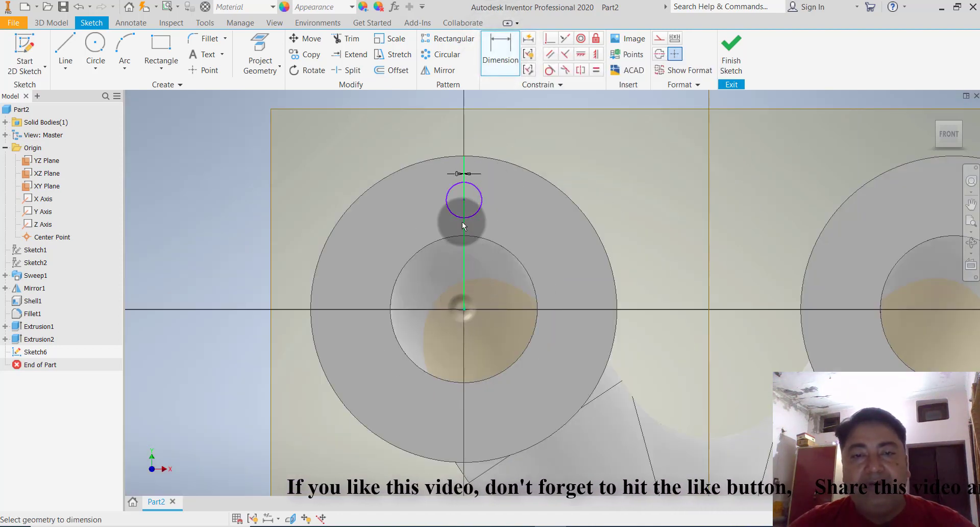
pyautogui.click(464, 198)
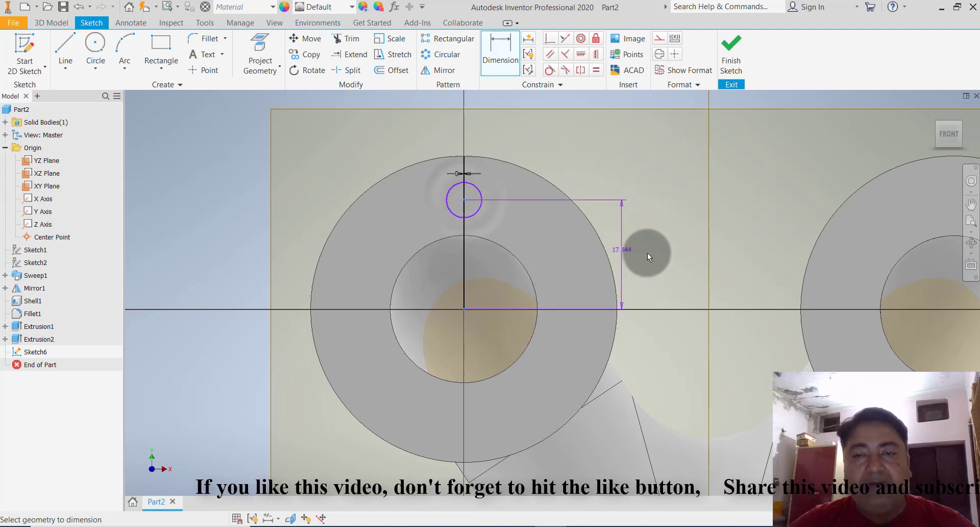
pyautogui.click(650, 253)
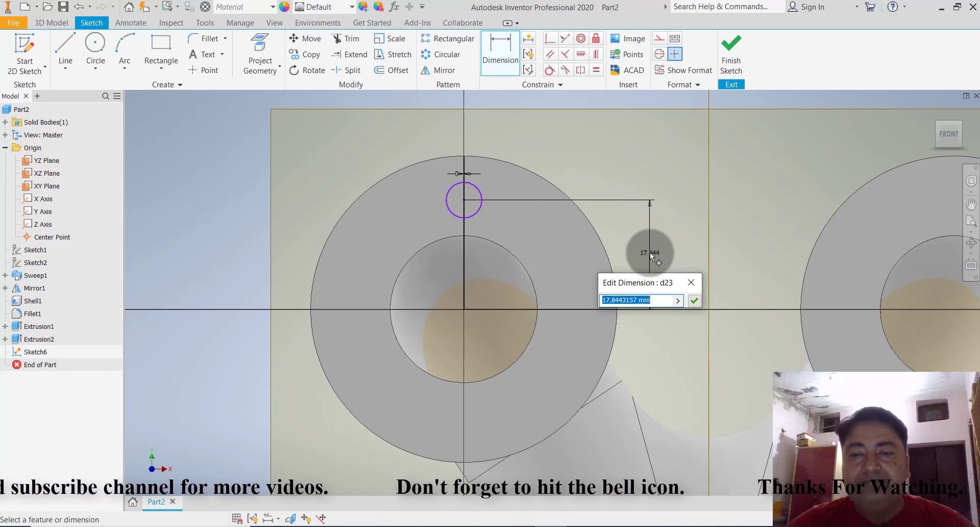
pyautogui.write('18')
pyautogui.press('Return')
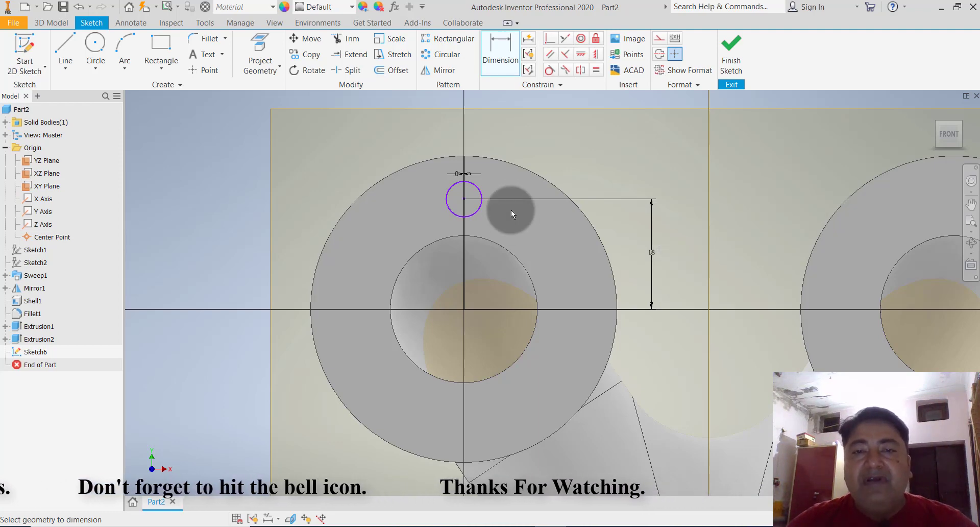
pyautogui.click(731, 51)
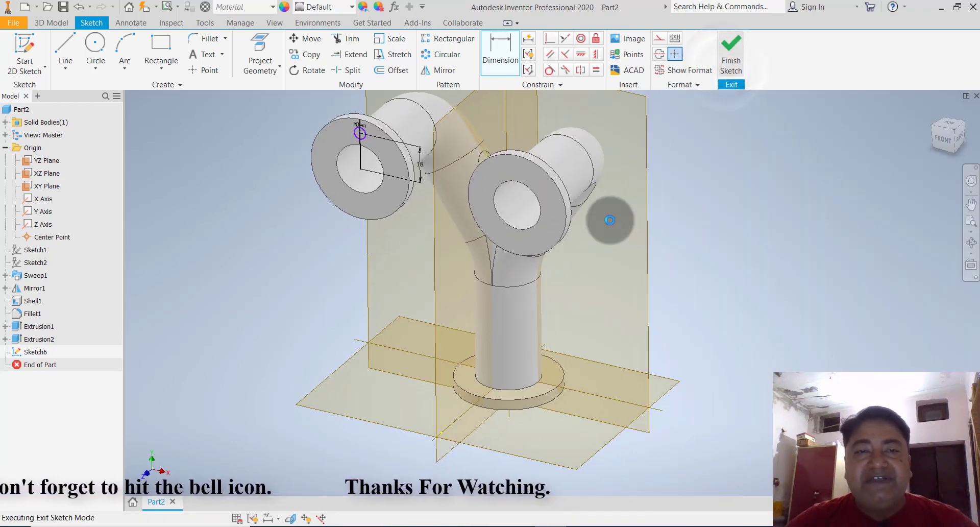
pyautogui.scroll(-5, 371, 110)
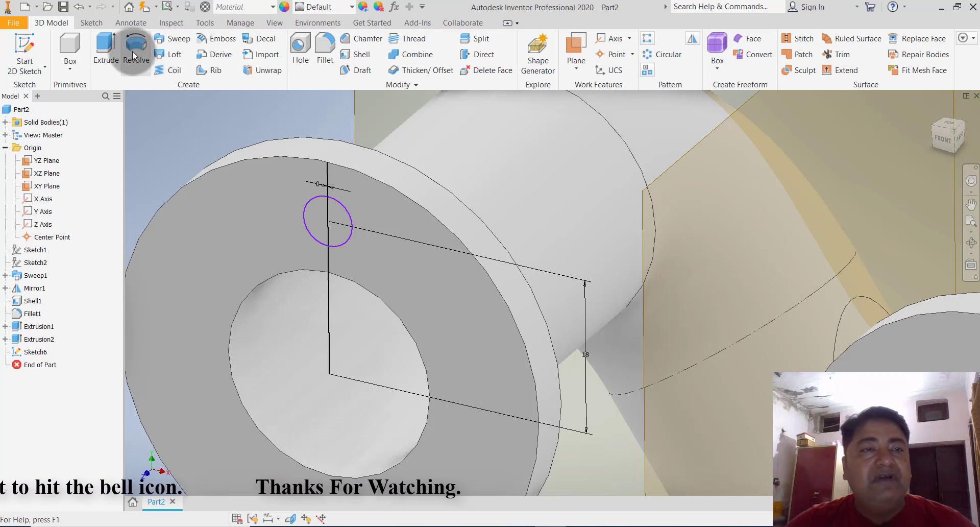
pyautogui.click(107, 47)
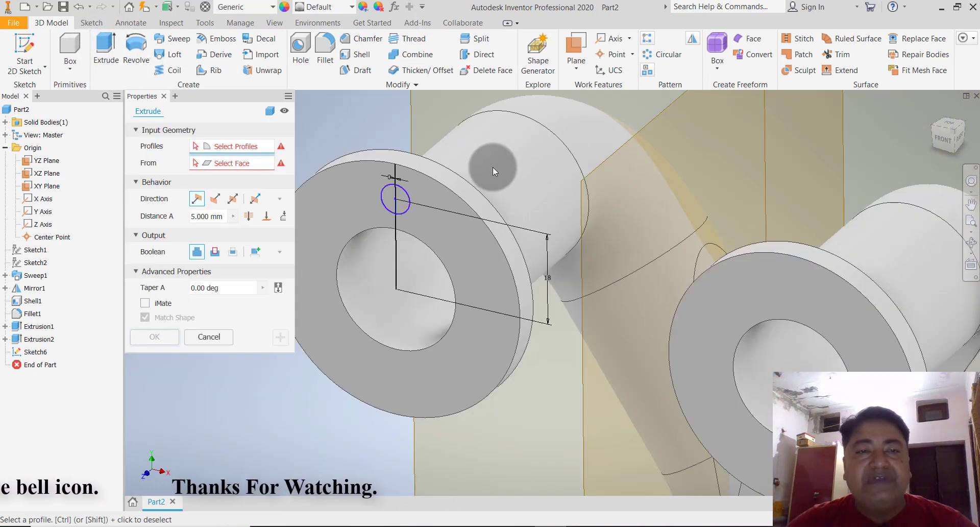
pyautogui.scroll(3, 492, 167)
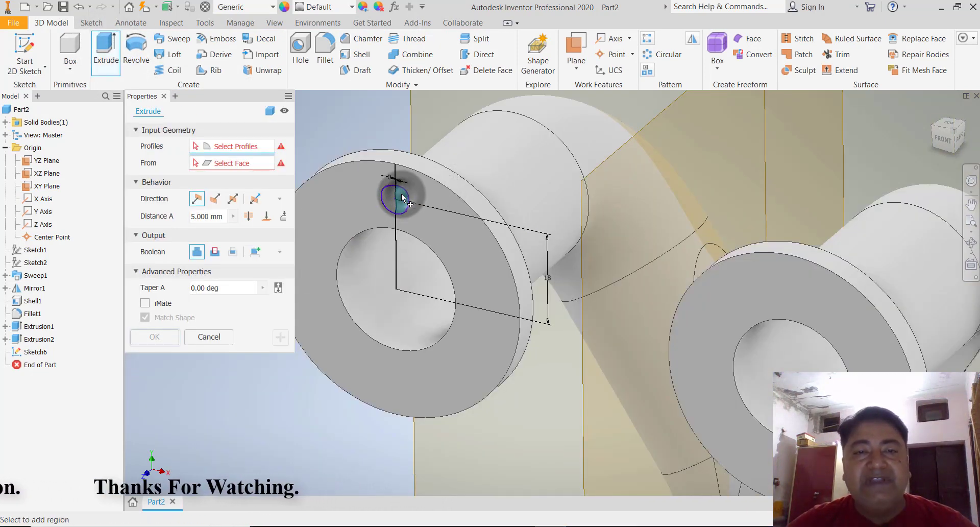
pyautogui.click(403, 198)
pyautogui.press('Escape')
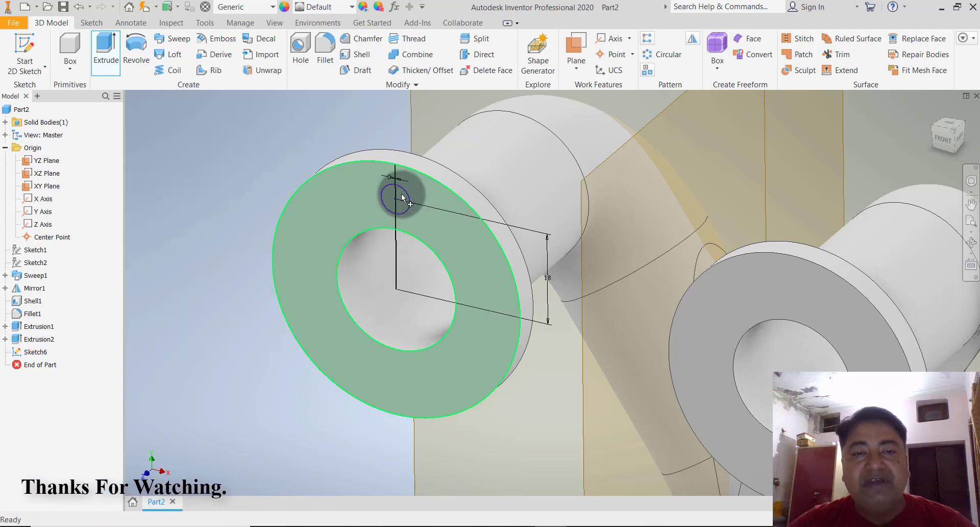
pyautogui.click(401, 217)
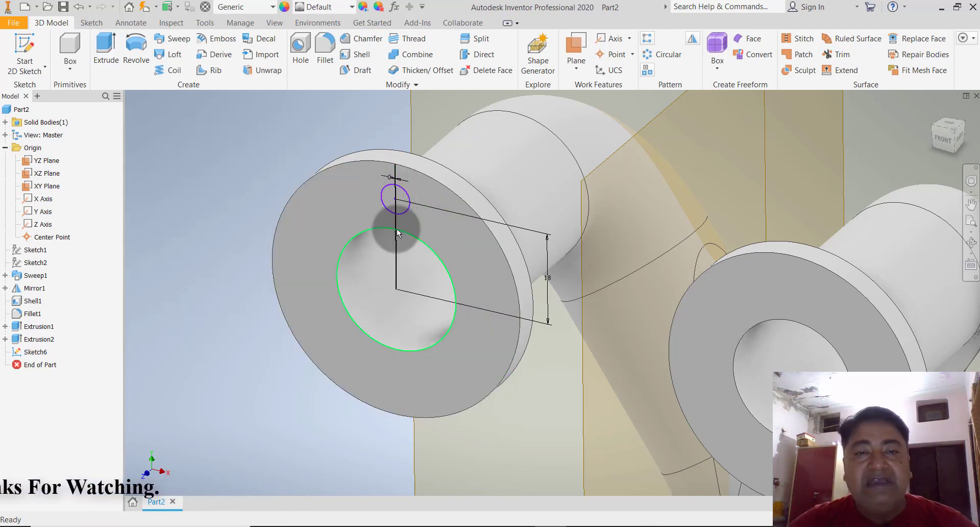
# - Reopen the left flange's hole sketch, delete the vertical line with its dimensions, and finish the sketch
pyautogui.click(40, 354)
pyautogui.doubleClick(36, 352)
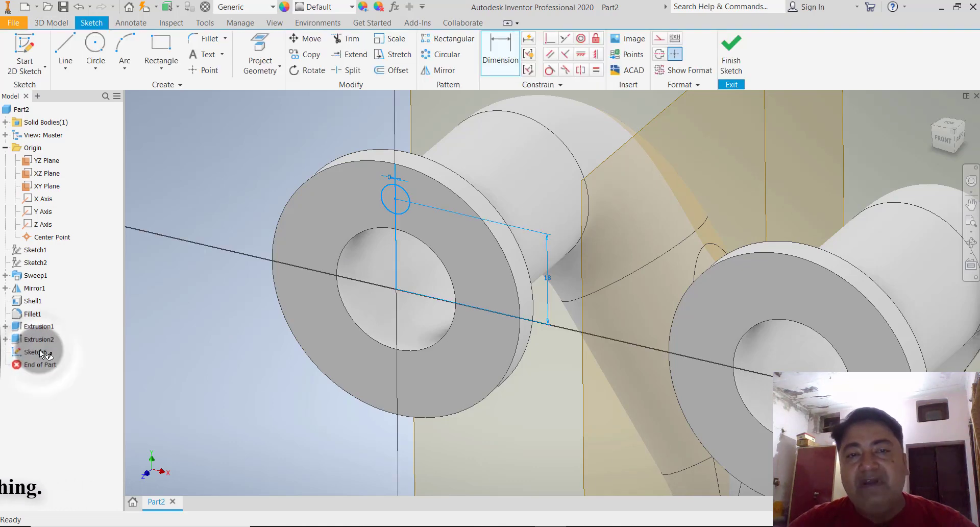
pyautogui.scroll(6, 421, 407)
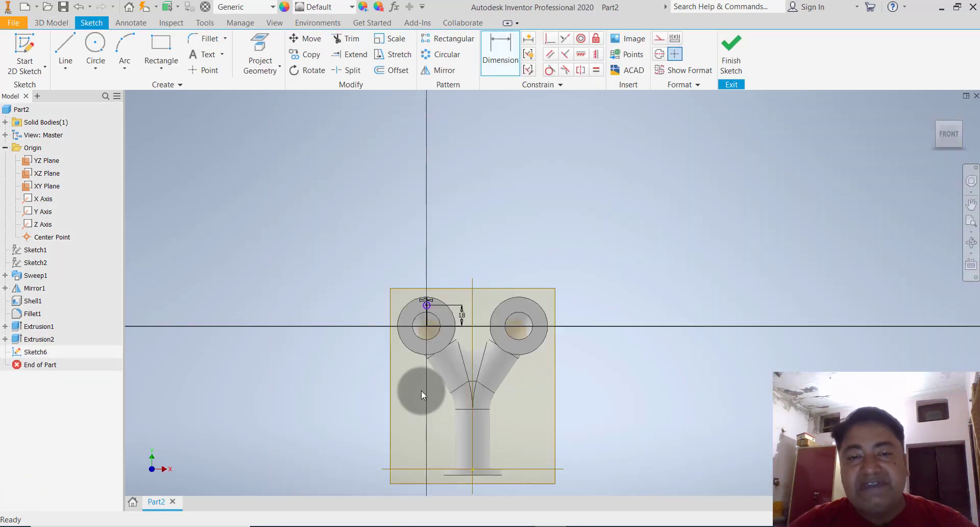
pyautogui.scroll(-5, 428, 327)
pyautogui.press('Escape')
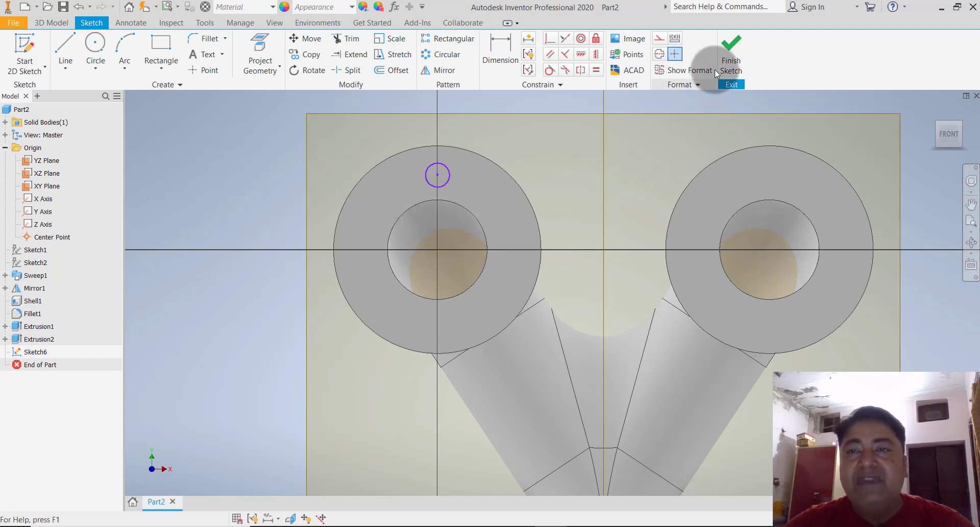
pyautogui.click(731, 51)
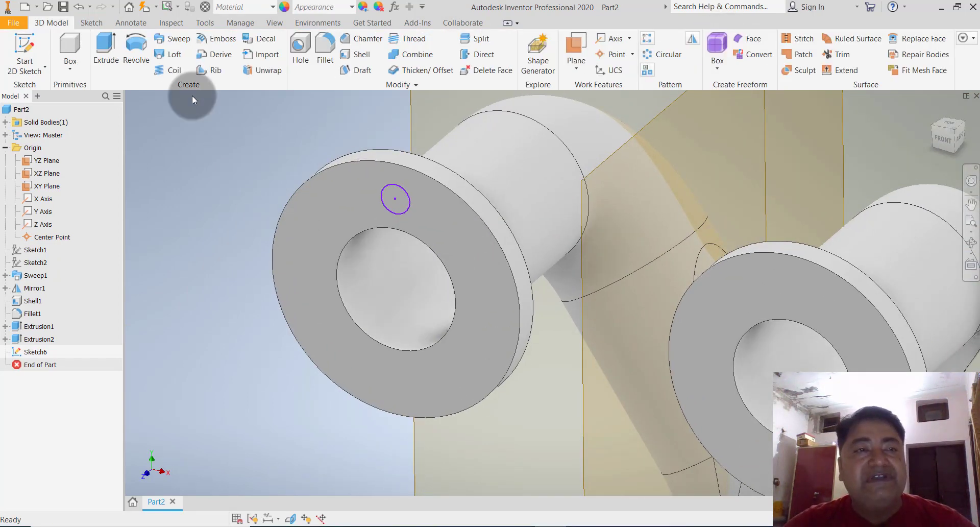
# - Extrude the small circle as a 19.75 mm deep cut backwards through the left flange
pyautogui.click(106, 55)
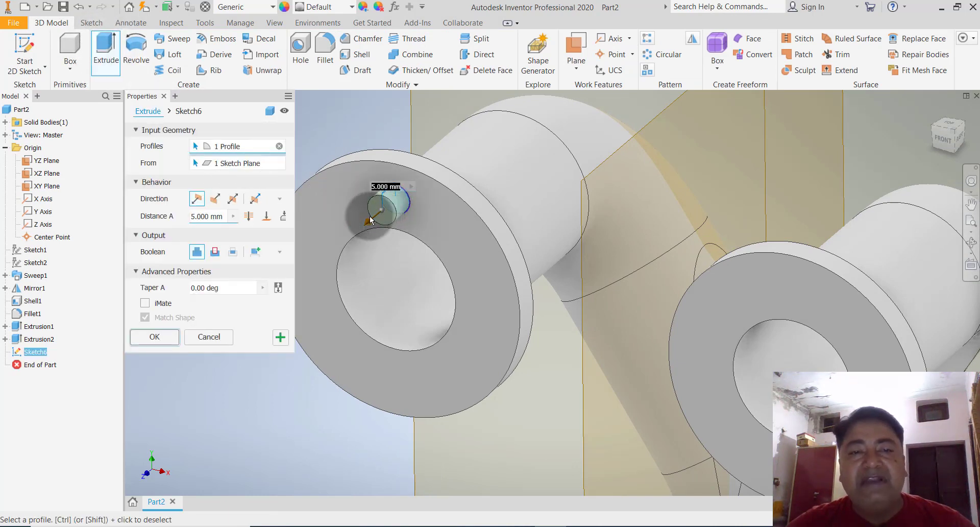
pyautogui.moveTo(367, 225); pyautogui.dragTo(435, 173)
pyautogui.click(262, 263)
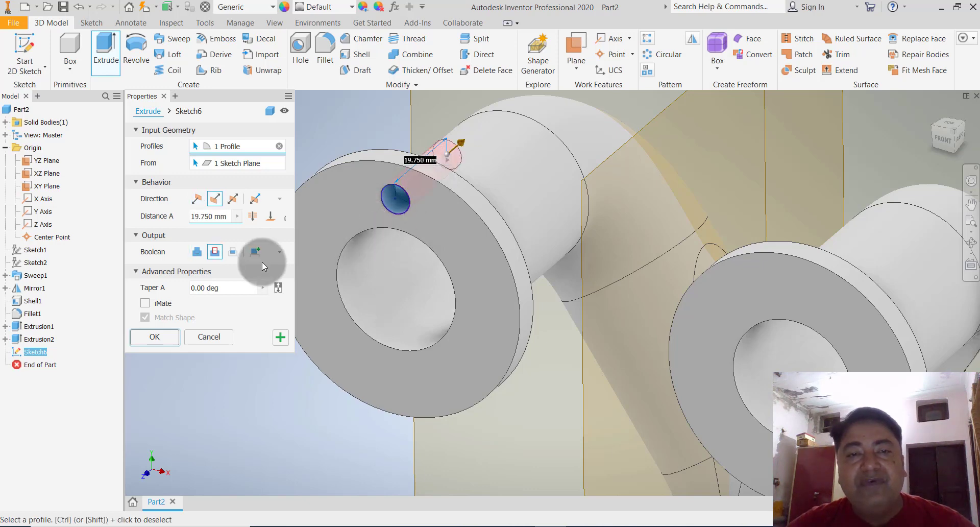
pyautogui.keyDown('shift'); pyautogui.moveTo(364, 262); pyautogui.dragTo(392, 243, button='middle'); pyautogui.keyUp('shift')
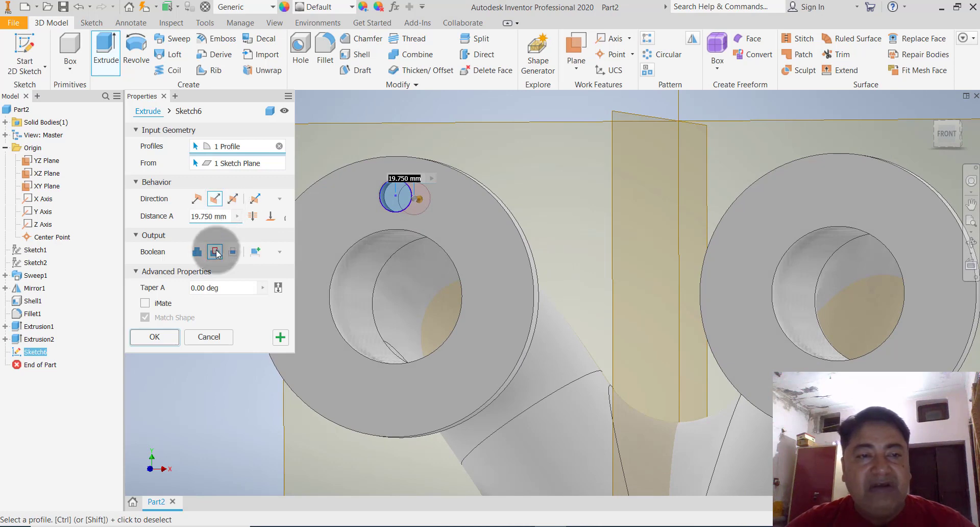
pyautogui.click(215, 254)
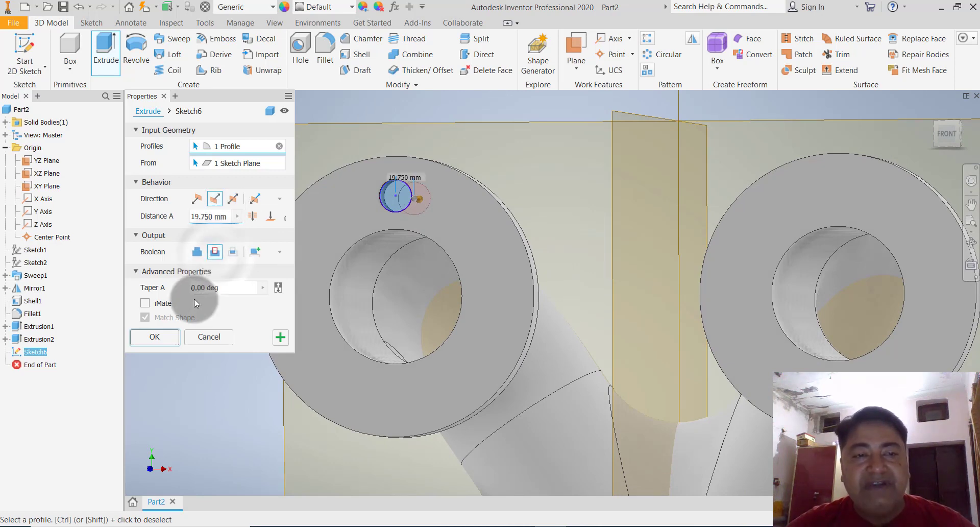
pyautogui.click(164, 339)
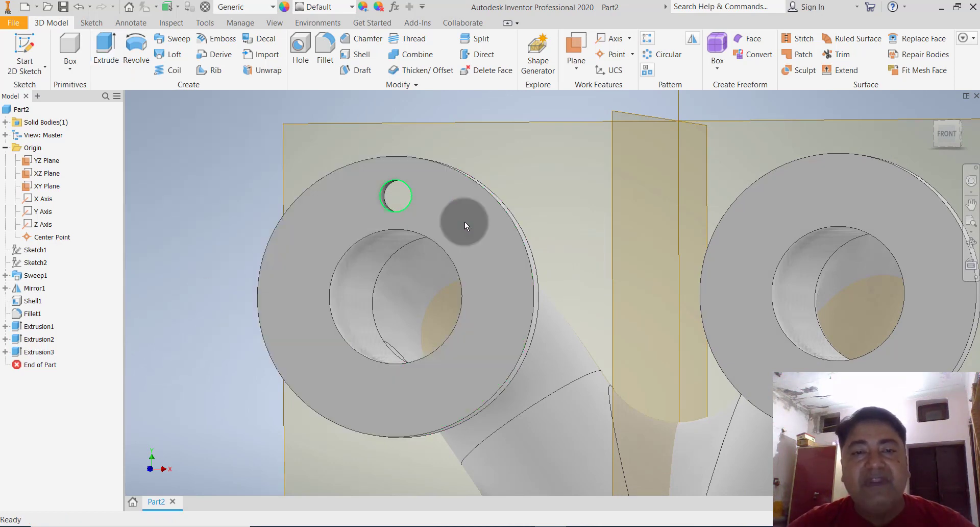
# - Create a circular pattern of the flange hole with 6 instances over 360 degrees around the left flange's bore axis
pyautogui.moveTo(465, 222); pyautogui.dragTo(513, 199, button='middle')
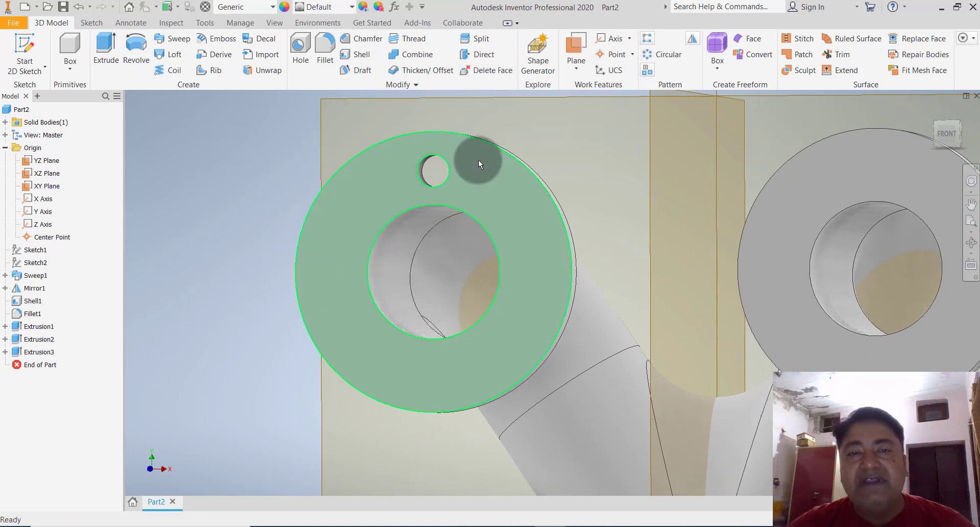
pyautogui.click(664, 56)
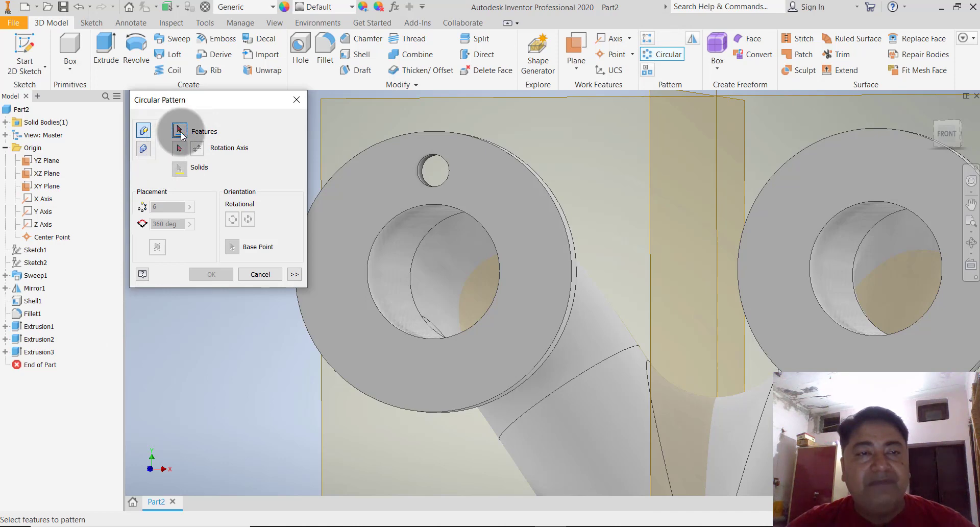
pyautogui.click(47, 352)
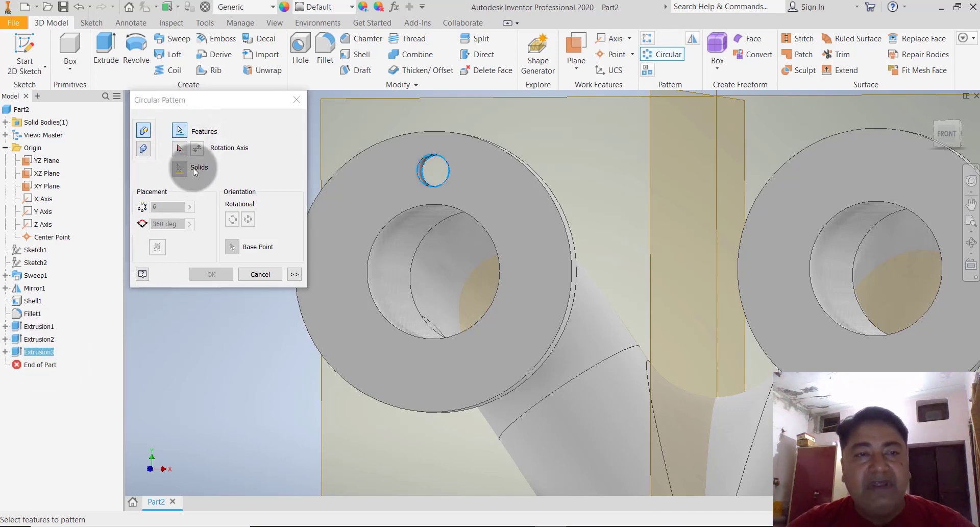
pyautogui.click(183, 148)
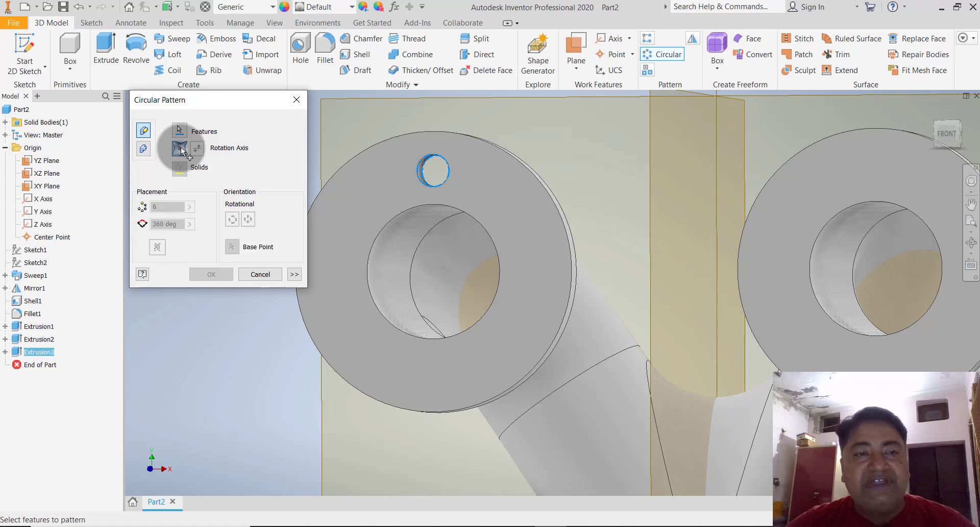
pyautogui.click(396, 218)
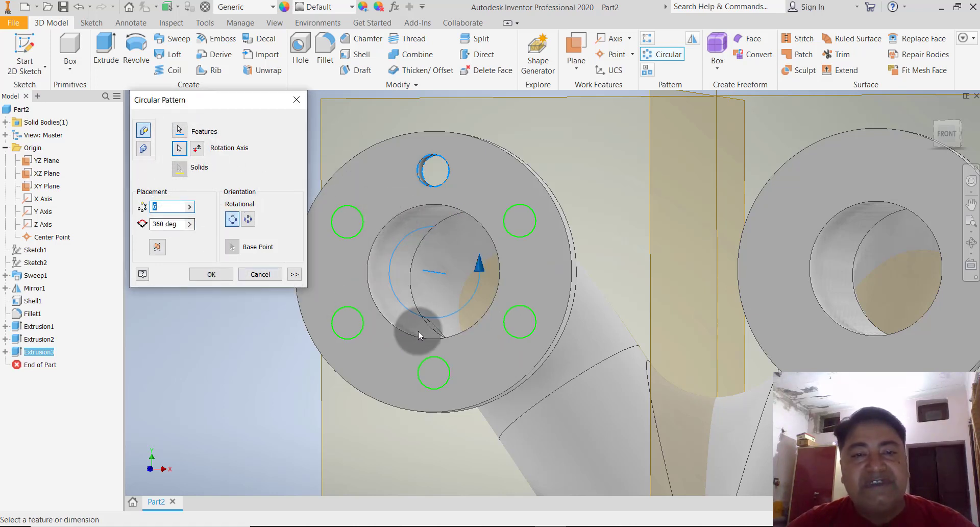
pyautogui.click(208, 275)
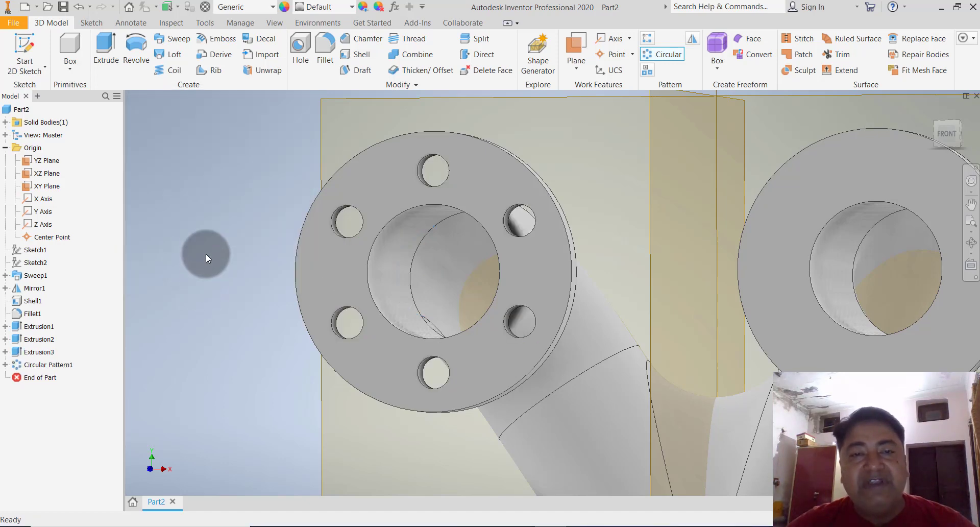
# - Mirror the hole cut and its circular pattern about the YZ Plane onto the other upper flange
pyautogui.moveTo(207, 244); pyautogui.dragTo(183, 228, button='middle')
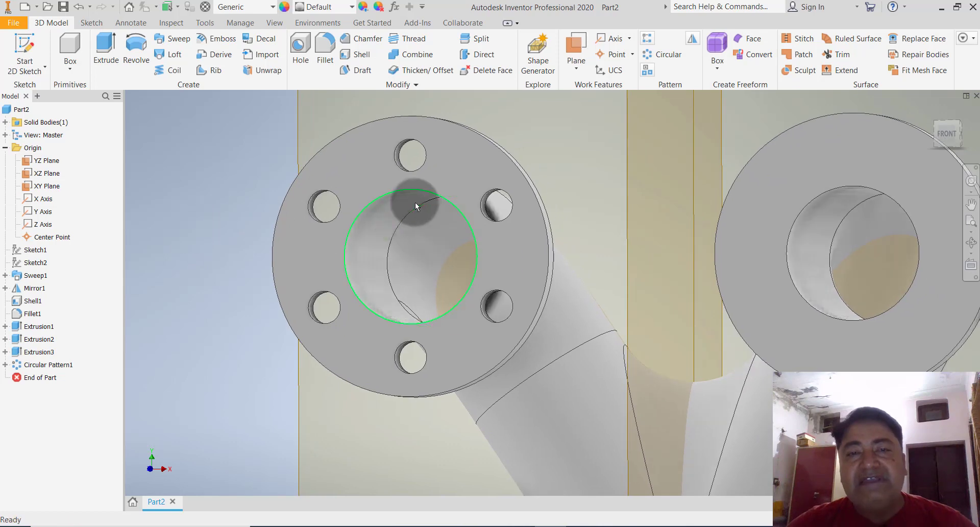
pyautogui.moveTo(333, 251); pyautogui.dragTo(267, 236, button='middle')
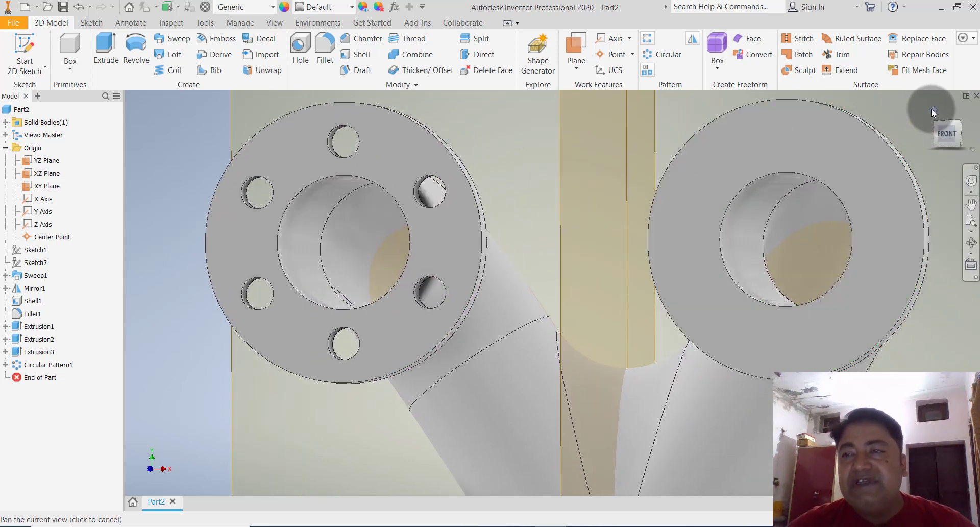
pyautogui.click(932, 109)
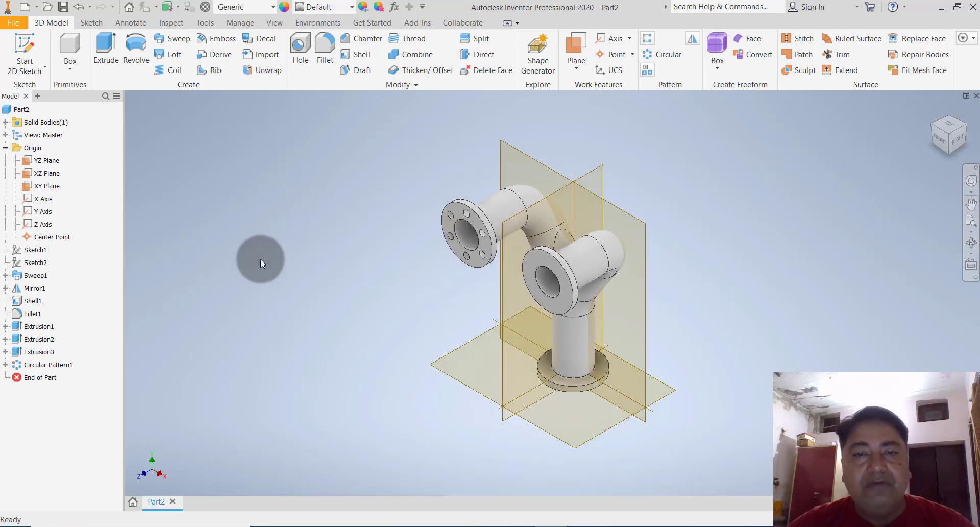
pyautogui.click(45, 352)
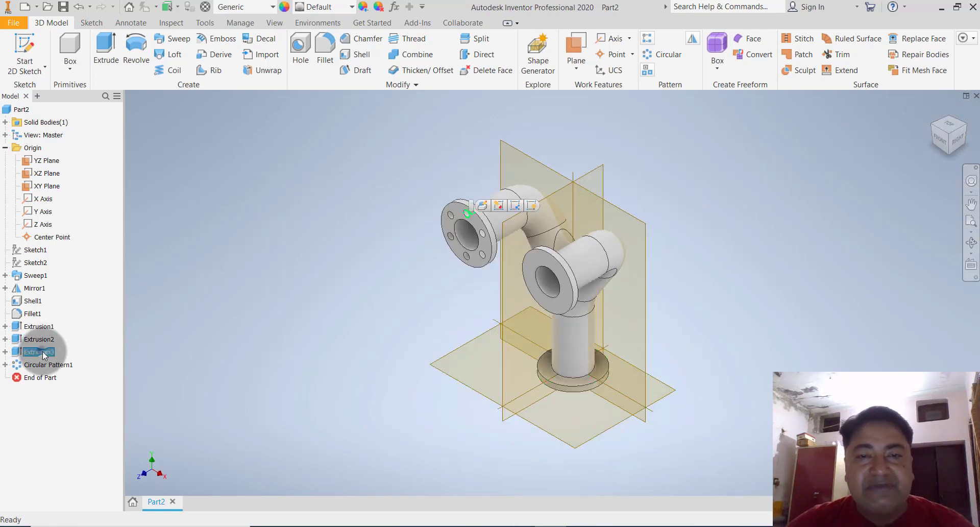
pyautogui.click(44, 353)
pyautogui.keyDown('ctrl'); pyautogui.click(49, 365); pyautogui.keyUp('ctrl')
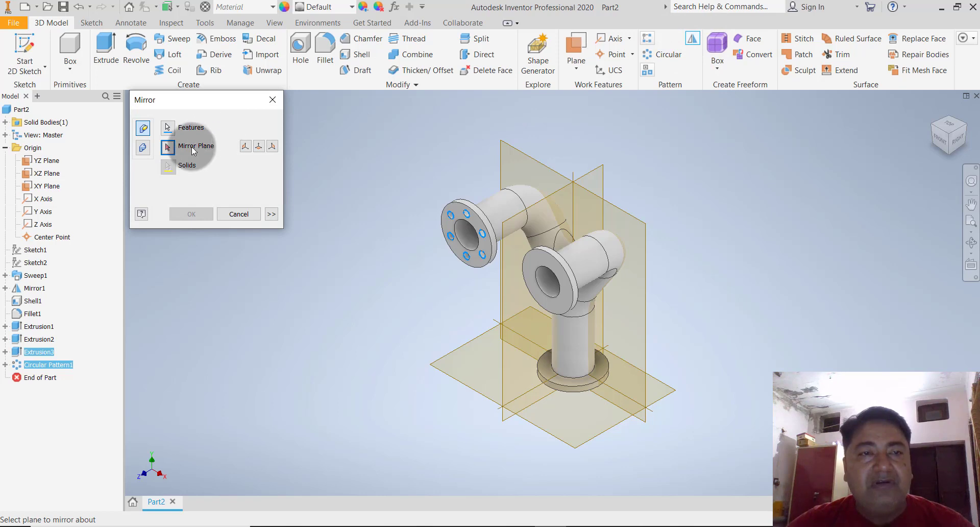
pyautogui.click(171, 149)
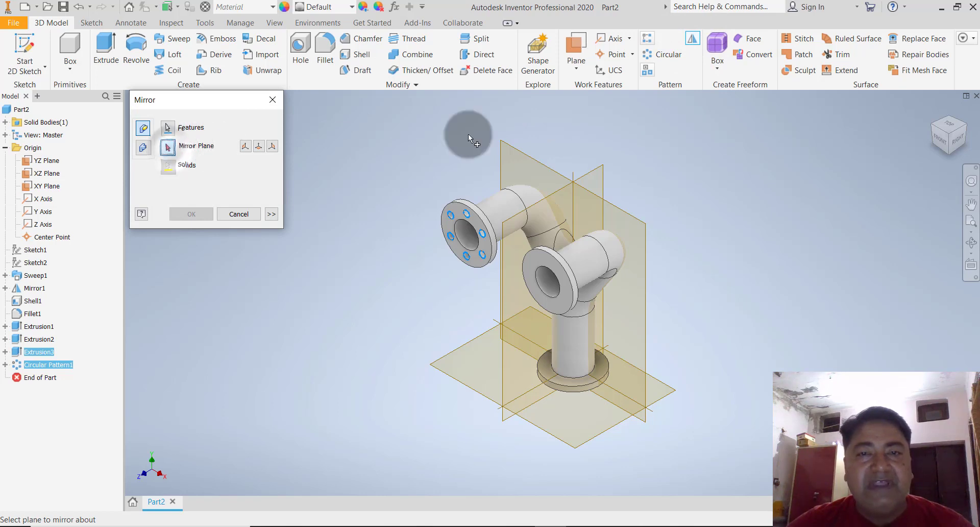
pyautogui.click(607, 170)
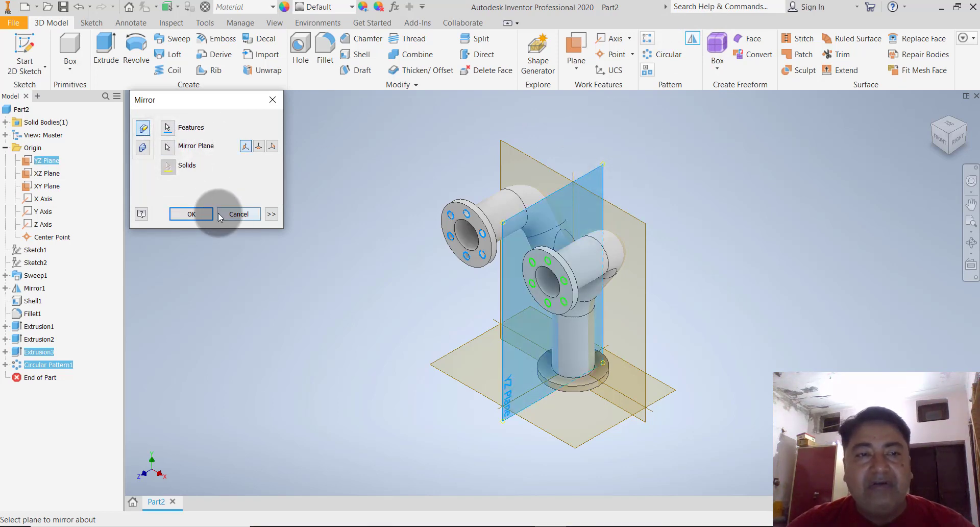
pyautogui.click(191, 213)
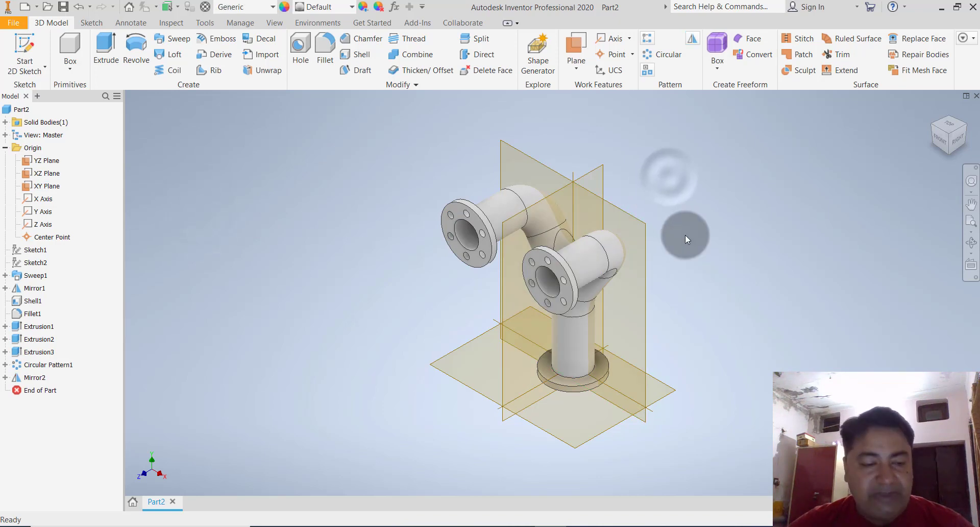
pyautogui.keyDown('shift'); pyautogui.moveTo(687, 233); pyautogui.dragTo(696, 166, button='middle'); pyautogui.keyUp('shift')
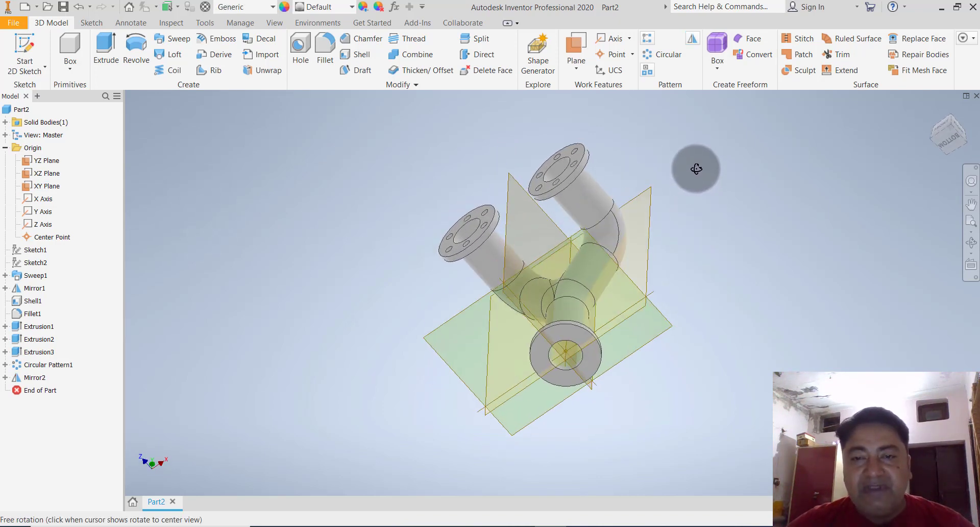
# - Start a sketch on the bottom flange's outer face and draw a 6 mm diameter circle directly above the bore centre
pyautogui.click(35, 71)
pyautogui.click(47, 96)
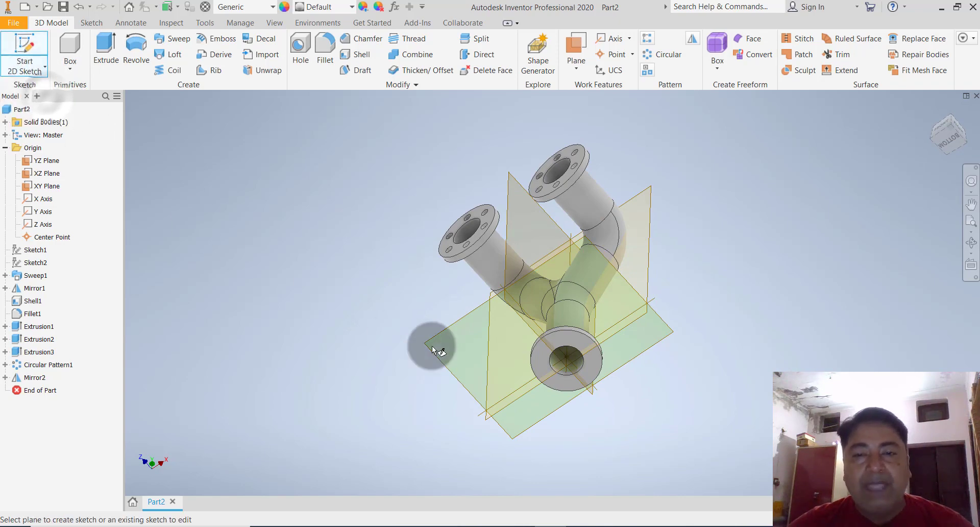
pyautogui.click(541, 360)
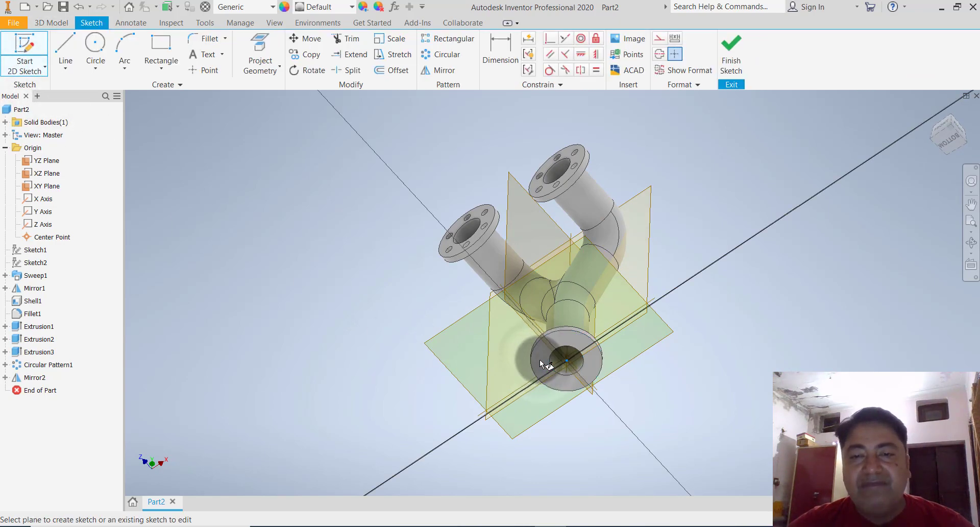
pyautogui.click(96, 46)
pyautogui.scroll(-4, 549, 271)
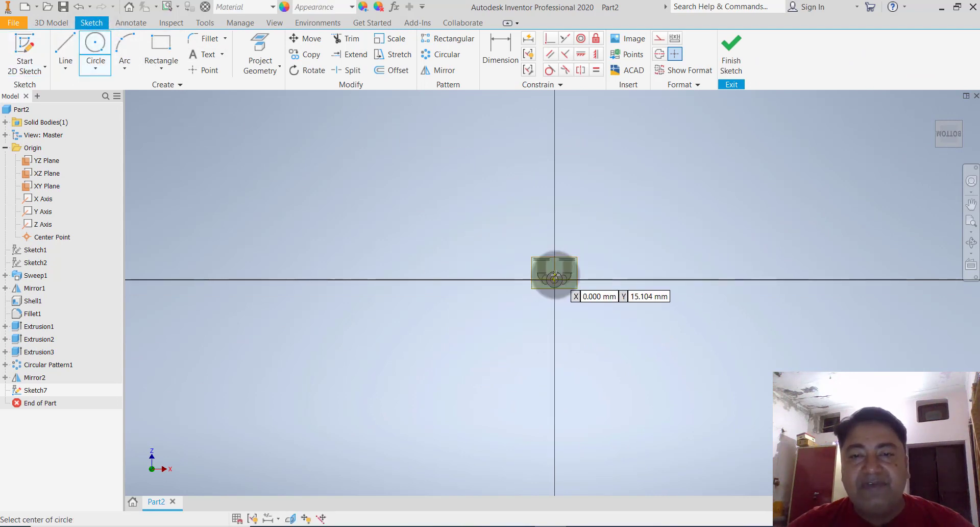
pyautogui.scroll(8, 545, 268)
pyautogui.click(531, 250)
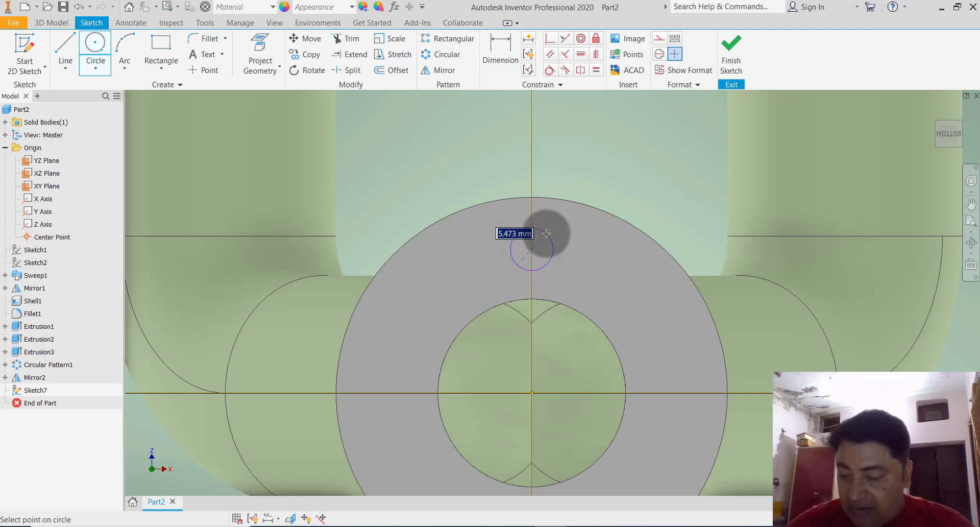
pyautogui.click(546, 233)
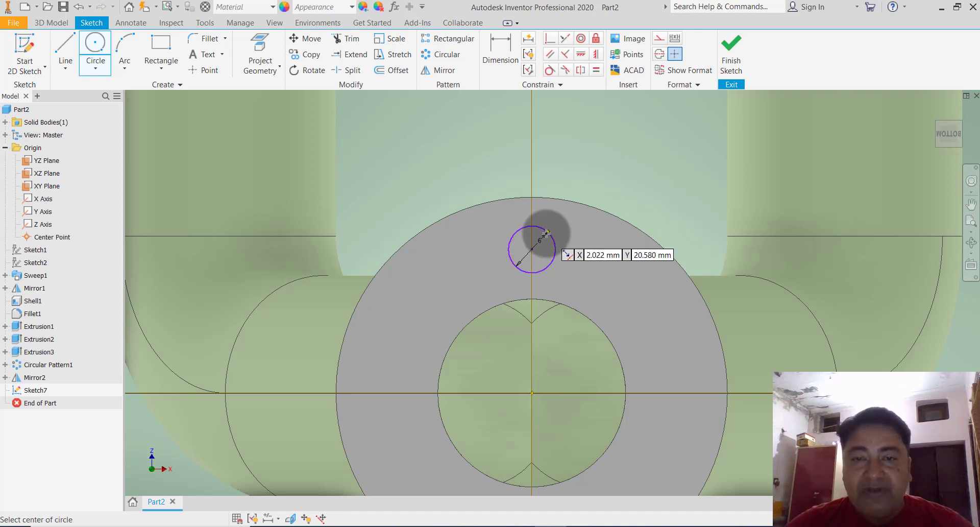
pyautogui.press('Escape')
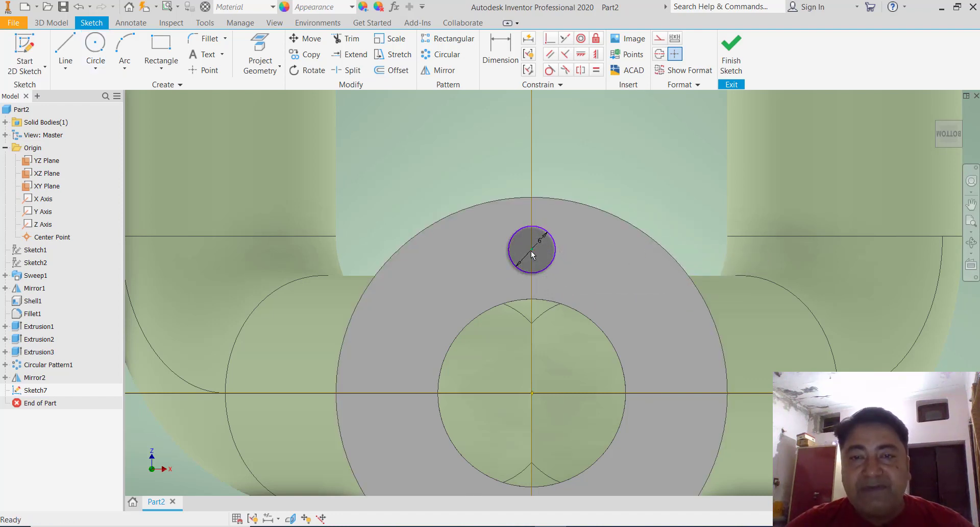
# - Dimension the small circle's centre 18 mm vertically from the bore centre and finish the sketch
pyautogui.click(498, 56)
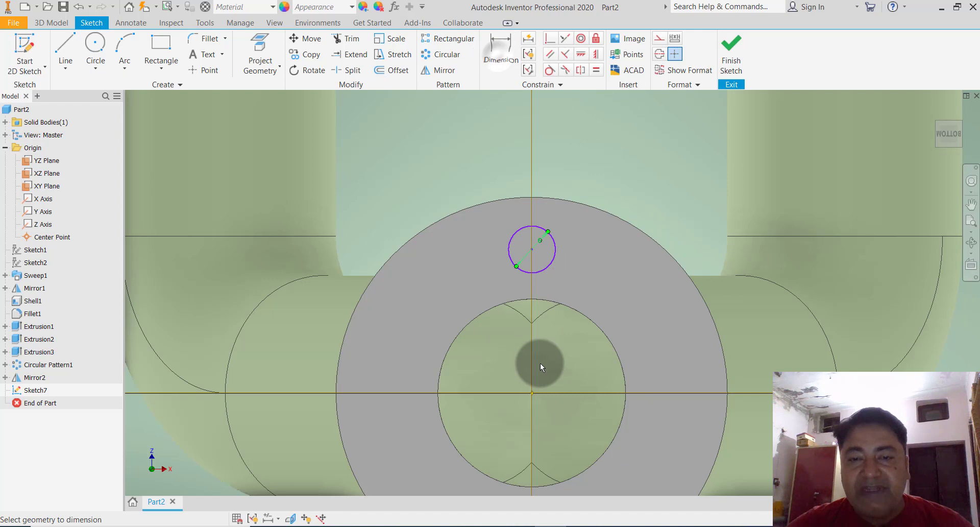
pyautogui.click(531, 393)
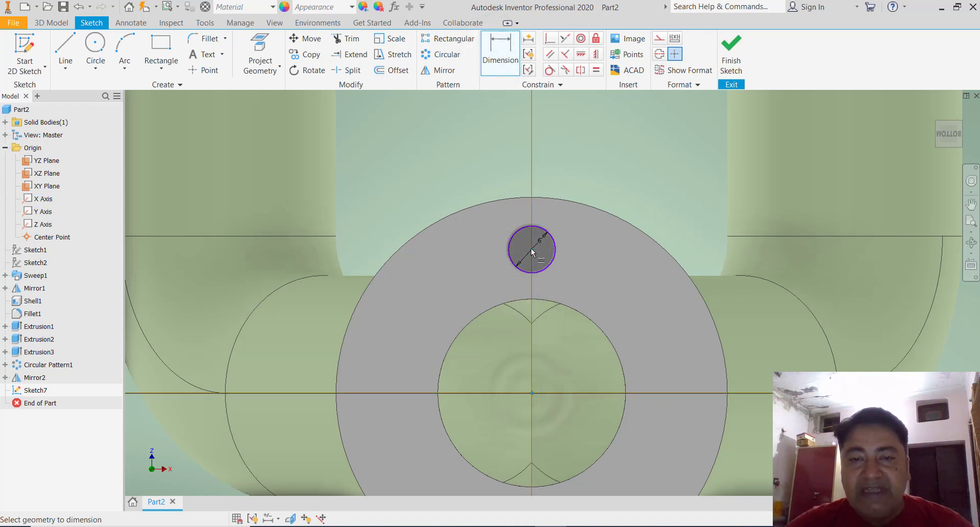
pyautogui.click(532, 249)
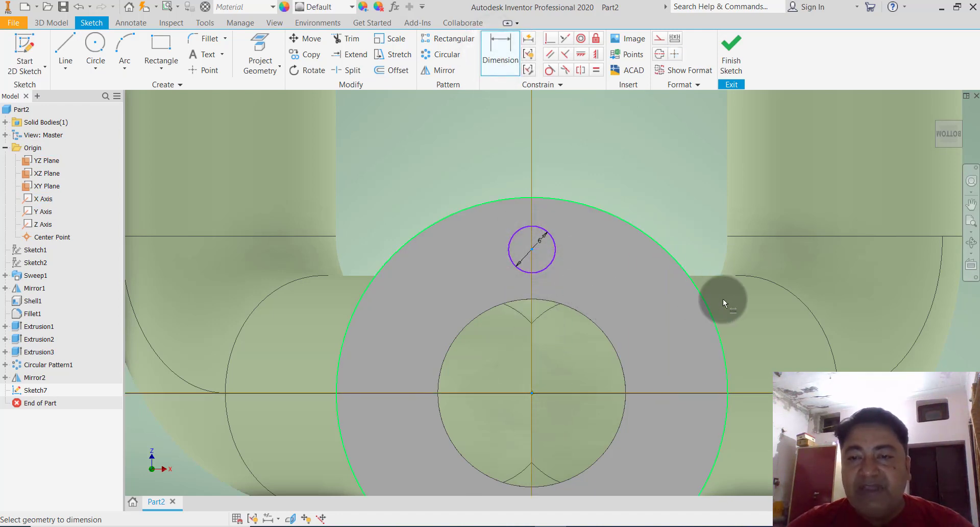
pyautogui.click(705, 253)
pyautogui.write('18')
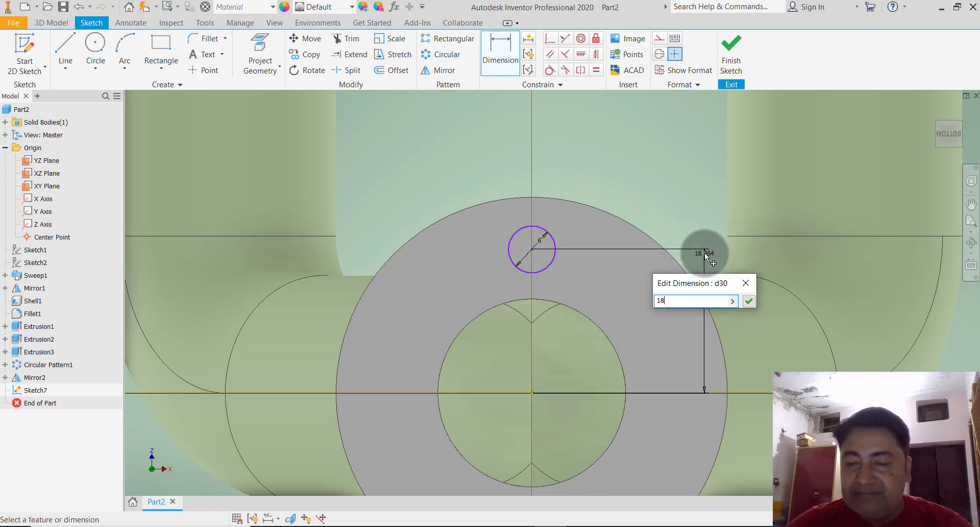
pyautogui.press('Return')
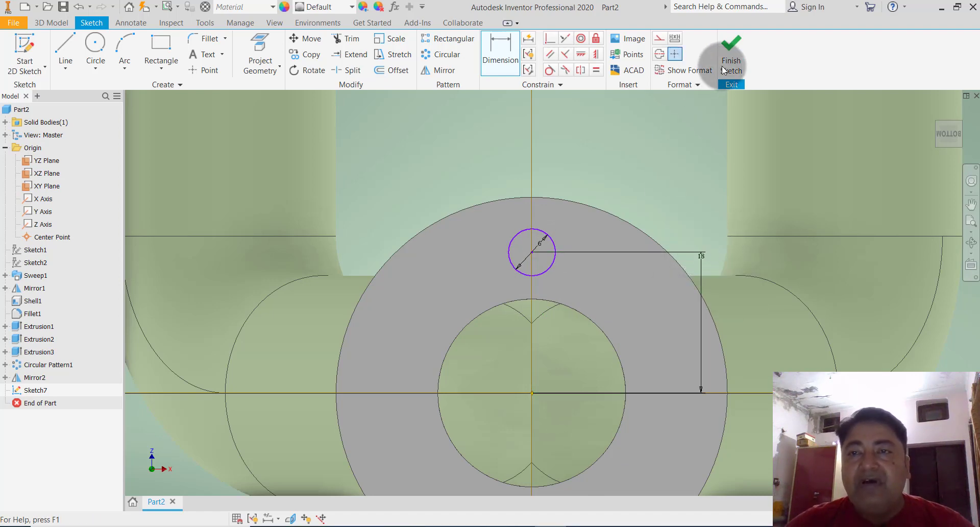
pyautogui.click(731, 56)
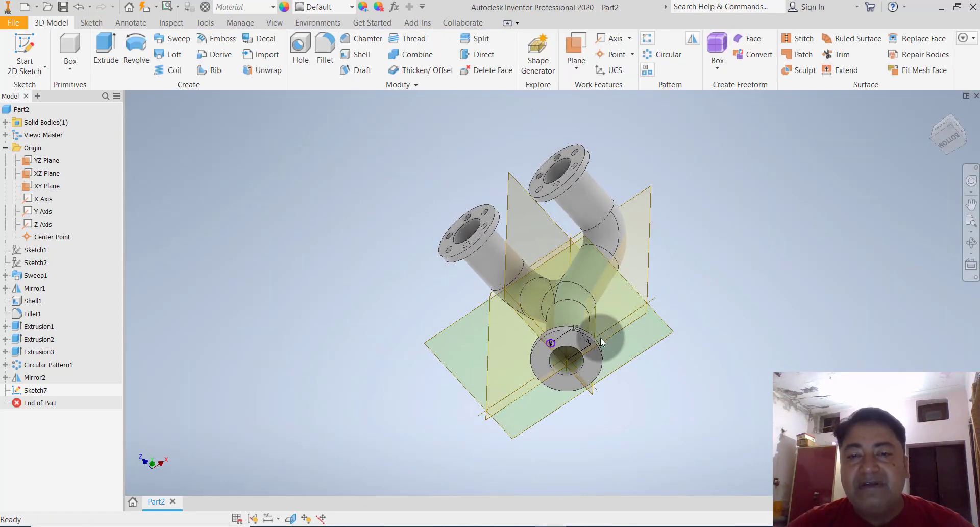
# - Extrude the small circle as a 32.25 mm deep cut backwards through the bottom flange
pyautogui.scroll(3, 608, 339)
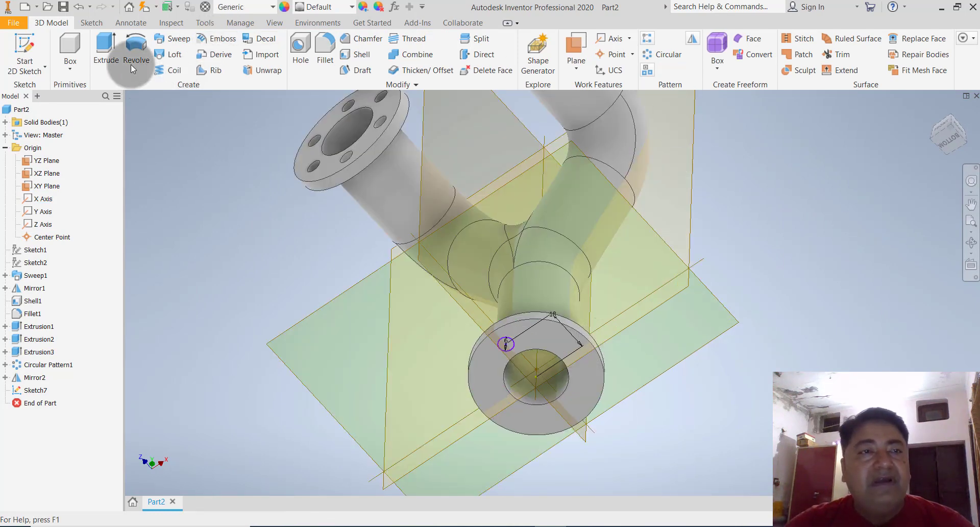
pyautogui.click(107, 54)
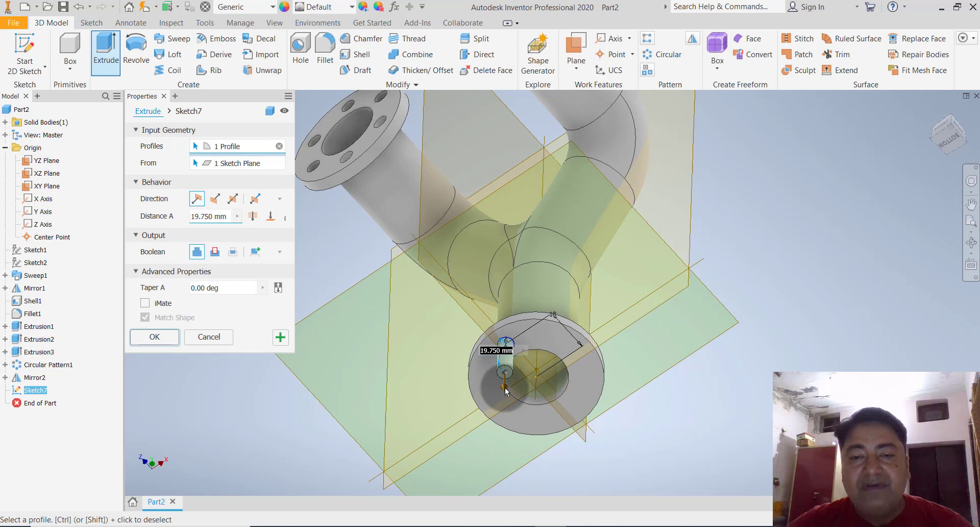
pyautogui.moveTo(504, 387); pyautogui.dragTo(366, 331)
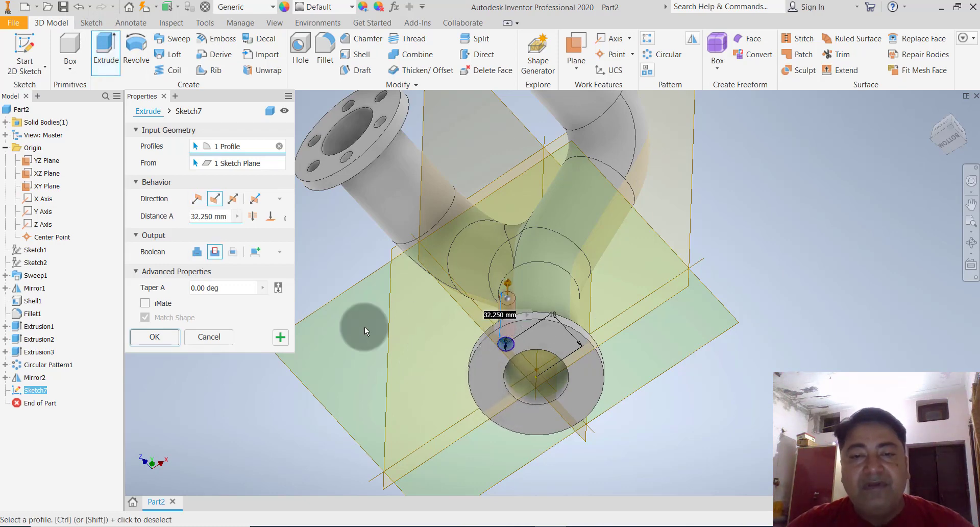
pyautogui.click(156, 335)
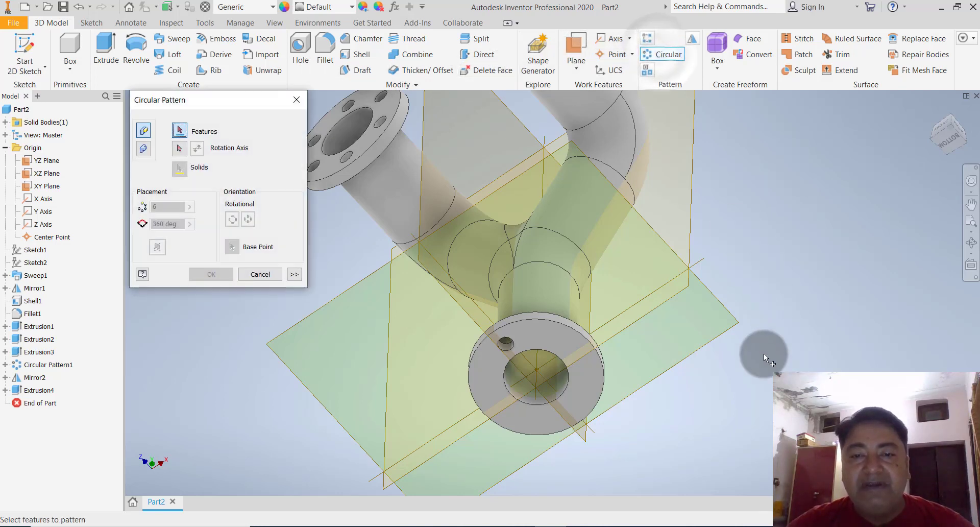
# - Create a circular pattern of the bottom flange's hole with 6 instances over 360 degrees around the flange's bore axis
pyautogui.click(180, 134)
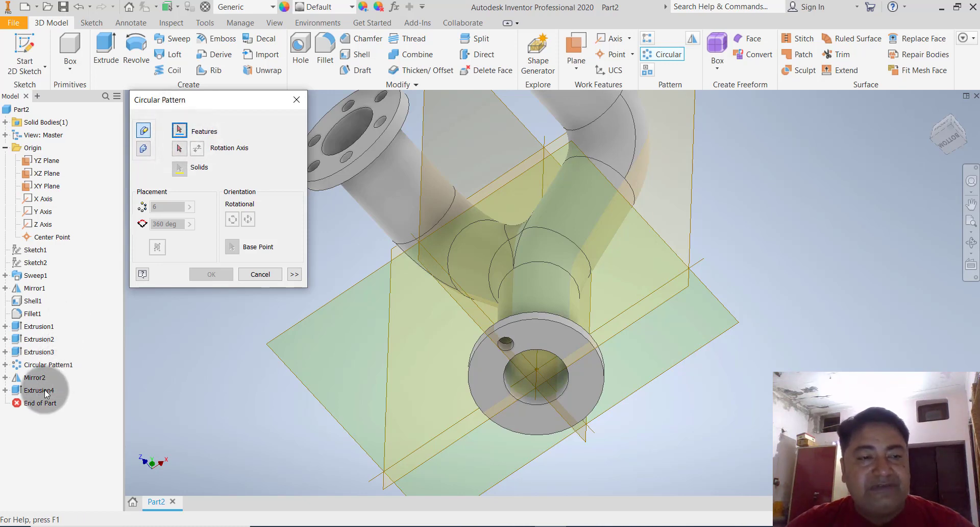
pyautogui.click(185, 133)
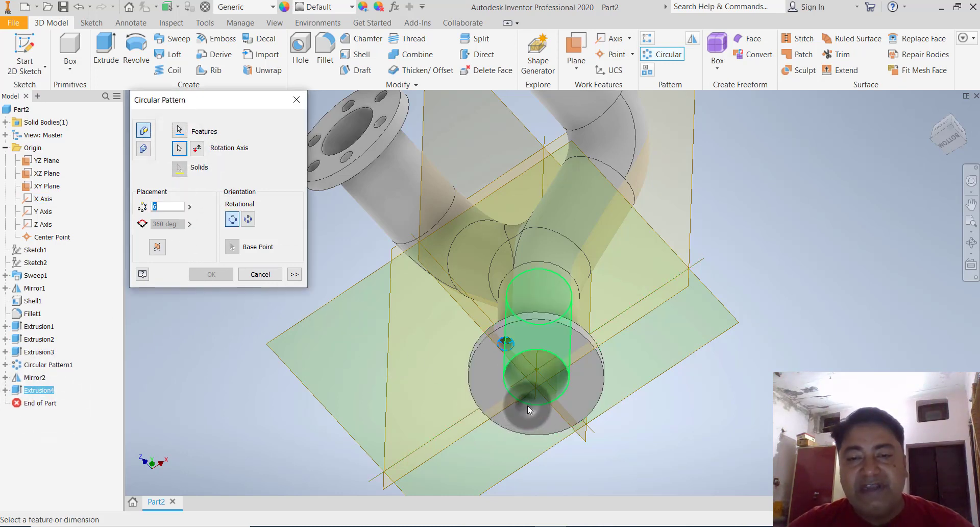
pyautogui.click(211, 274)
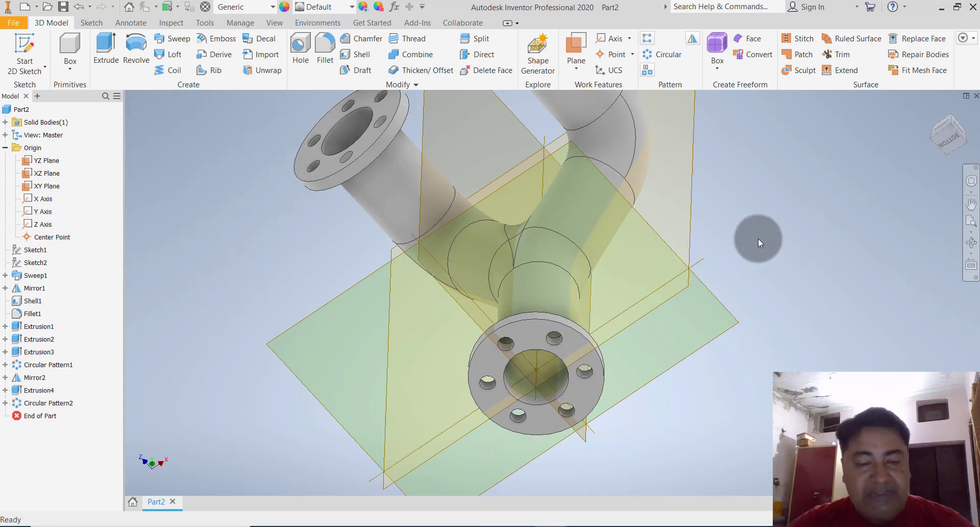
pyautogui.keyDown('shift'); pyautogui.moveTo(749, 263); pyautogui.dragTo(709, 323, button='middle'); pyautogui.keyUp('shift')
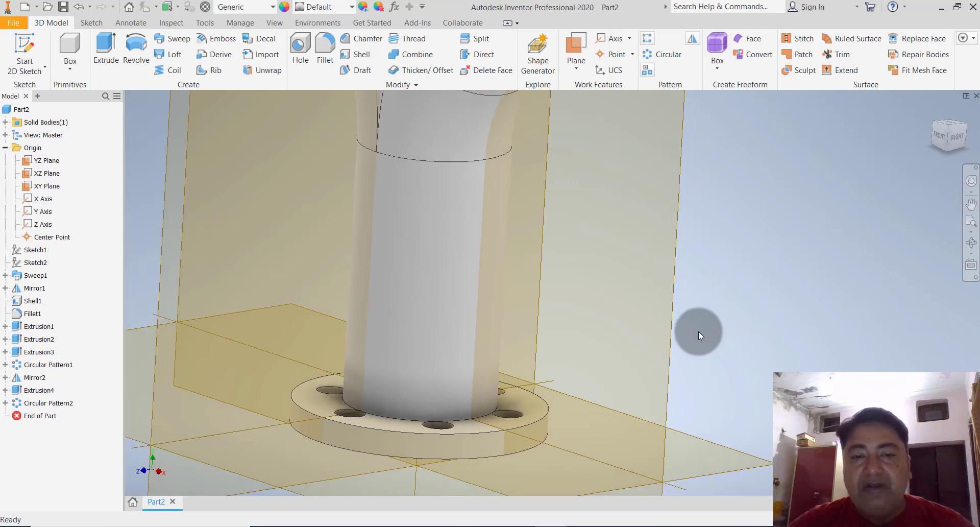
pyautogui.click(933, 111)
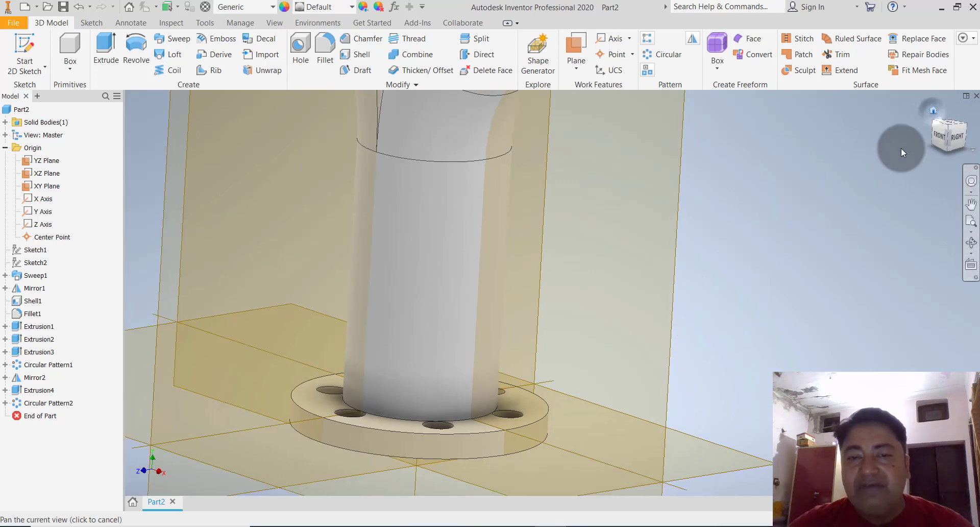
pyautogui.moveTo(720, 314)
pyautogui.keyDown('shift'); pyautogui.mouseDown(button='middle')
pyautogui.moveTo(668, 308)
pyautogui.moveTo(564, 335)
pyautogui.moveTo(648, 302)
pyautogui.moveTo(707, 311)
pyautogui.moveTo(735, 299)
pyautogui.moveTo(727, 304)
pyautogui.moveTo(746, 305)
pyautogui.moveTo(739, 310)
pyautogui.mouseUp(button='middle'); pyautogui.keyUp('shift')
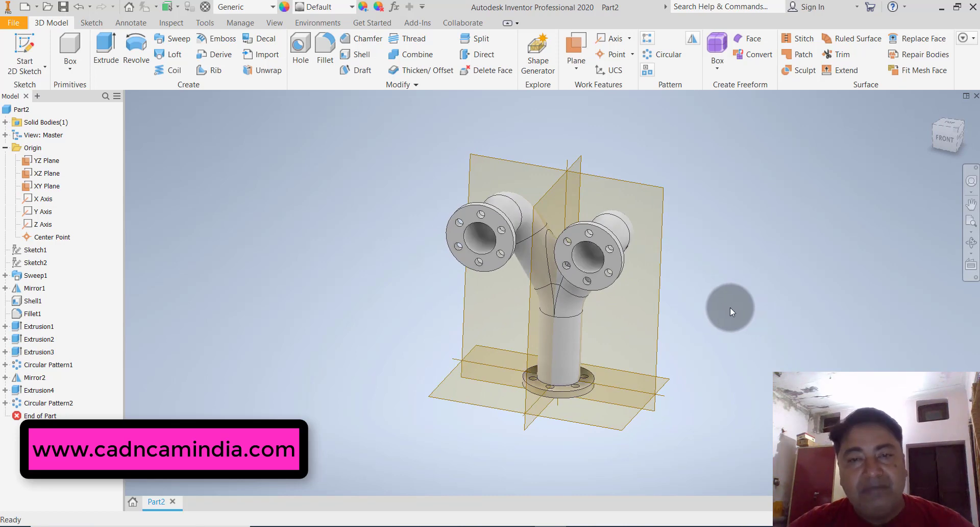
pyautogui.keyDown('shift'); pyautogui.moveTo(730, 308); pyautogui.dragTo(770, 289, button='middle'); pyautogui.keyUp('shift')
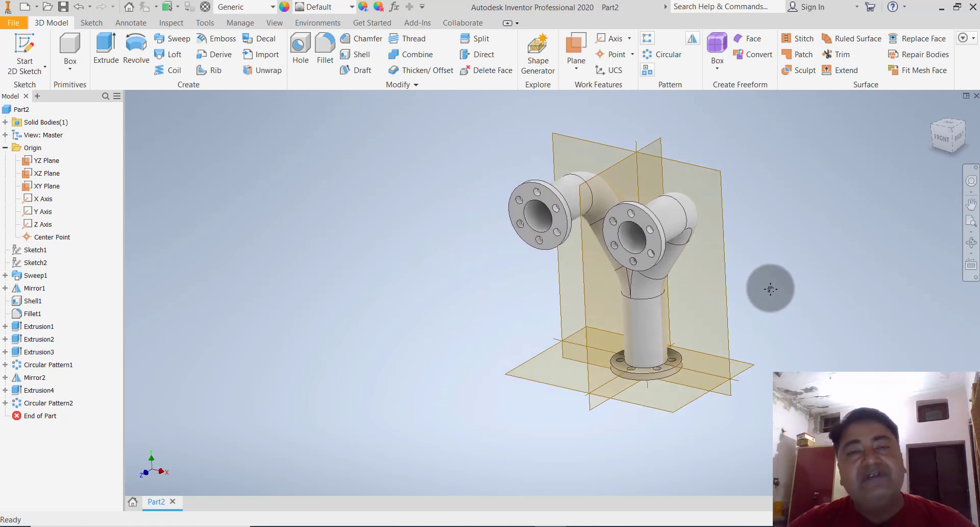